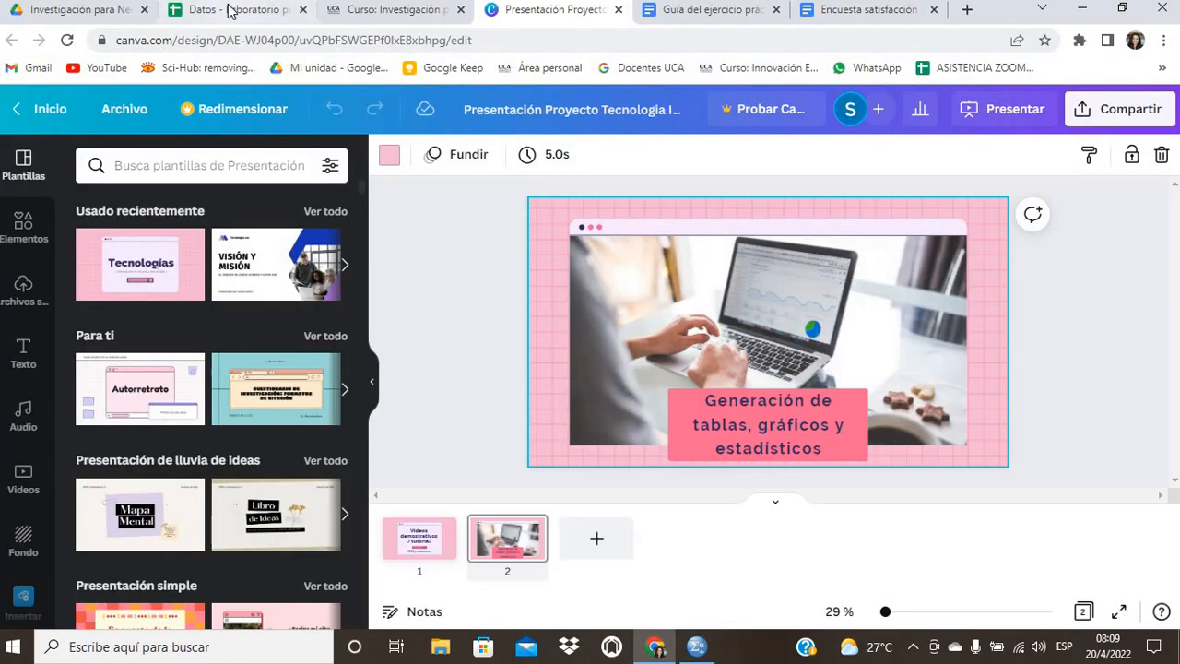
Open the SPSS lab guide document and read the task on the "Compras del mes" frequency table with its classes and interval.
{"action": "left_click", "coordinate": [231, 11]}
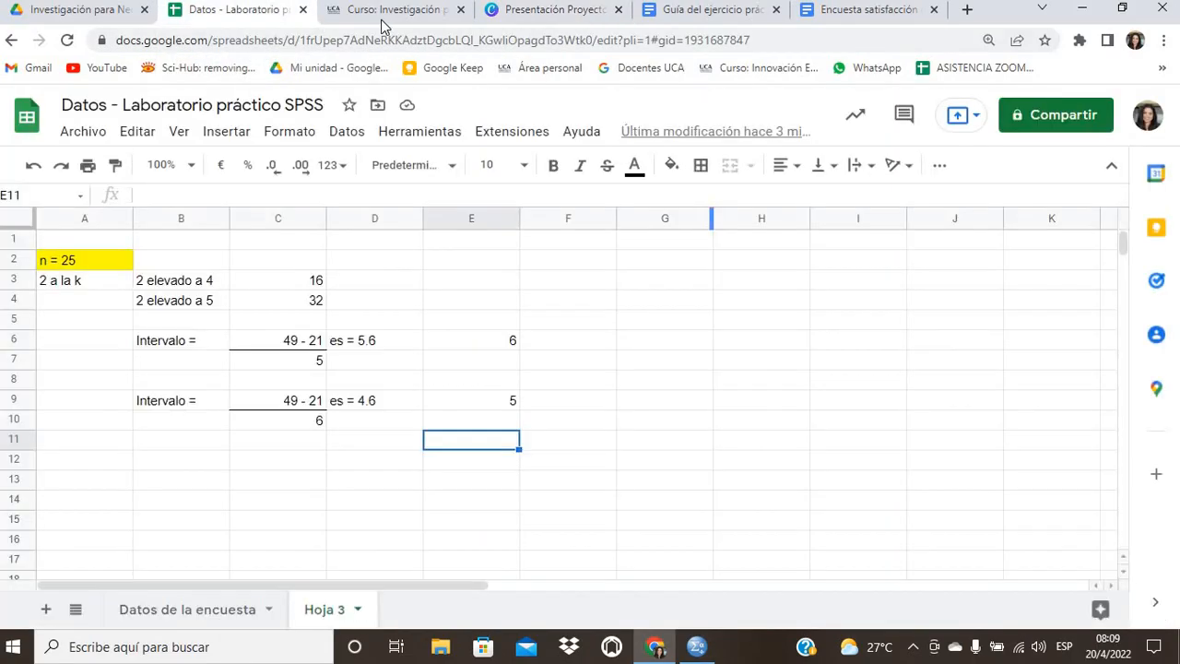
{"action": "left_click", "coordinate": [528, 13]}
{"action": "left_click", "coordinate": [684, 26]}
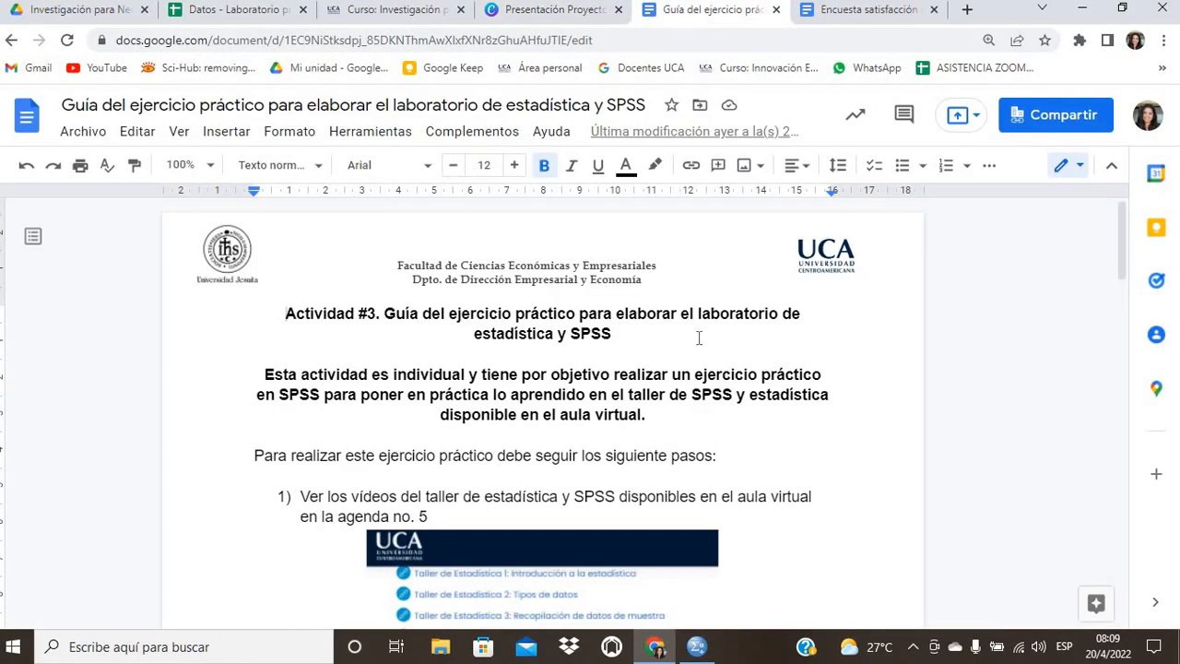
{"action": "scroll", "coordinate": [776, 400], "scroll_direction": "down", "scroll_amount": 15}
{"action": "scroll", "coordinate": [775, 400], "scroll_direction": "up", "scroll_amount": 5}
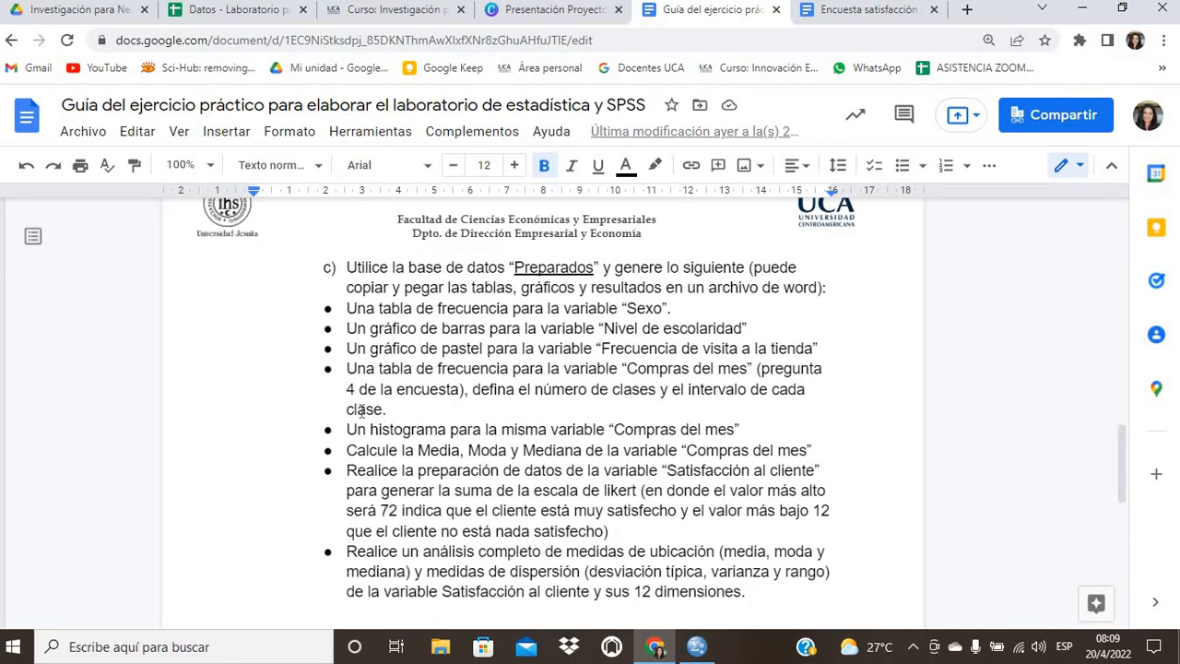
{"action": "left_click_drag", "start_coordinate": [347, 369], "coordinate": [763, 370]}
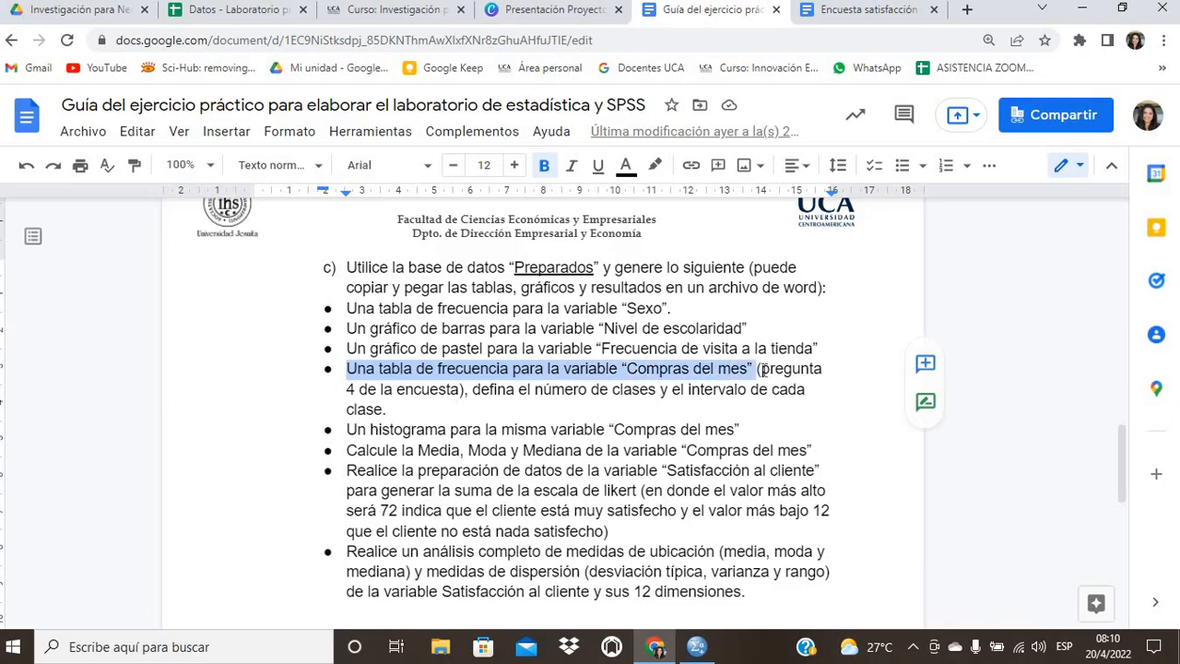
{"action": "left_click_drag", "start_coordinate": [473, 388], "coordinate": [669, 407]}
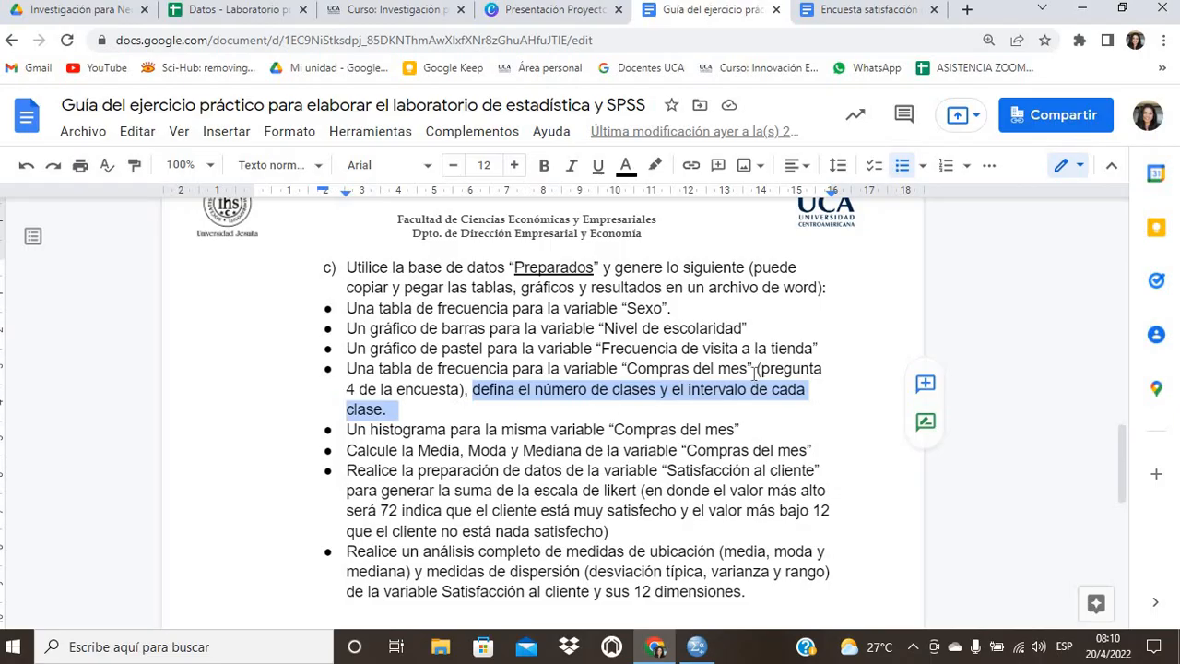
{"action": "left_click", "coordinate": [592, 398]}
Switch to the Preparados.sav data in SPSS Statistics and examine the values in the Edad and CantCompra columns.
{"action": "mouse_move", "coordinate": [694, 650]}
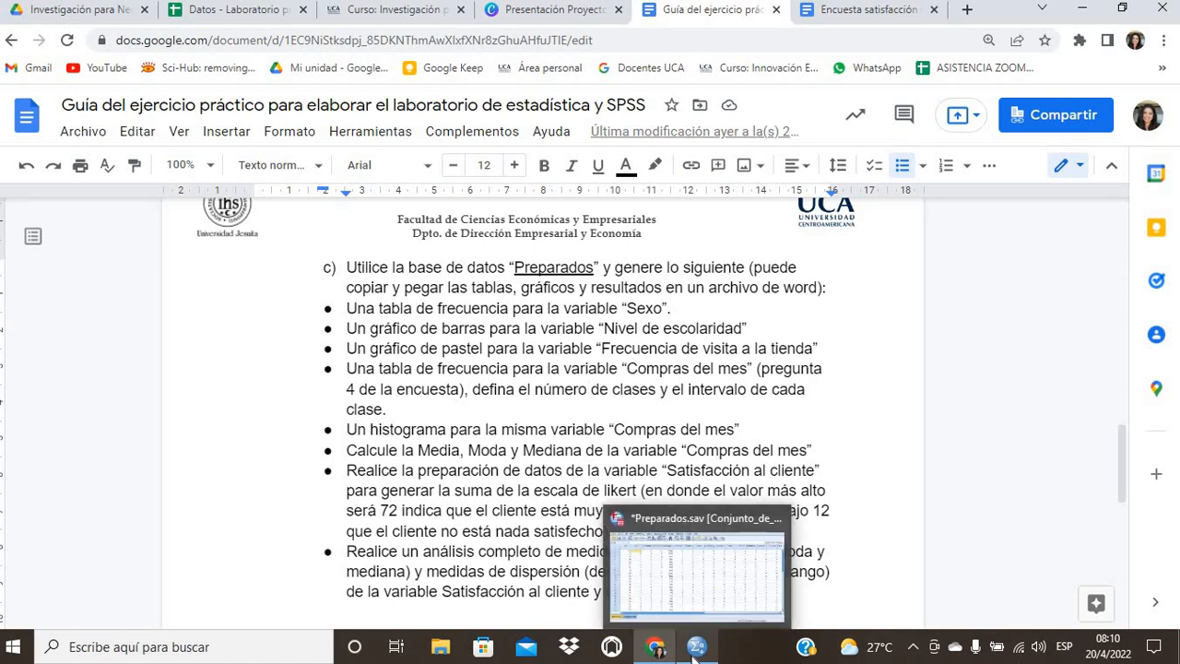
{"action": "left_click", "coordinate": [710, 576]}
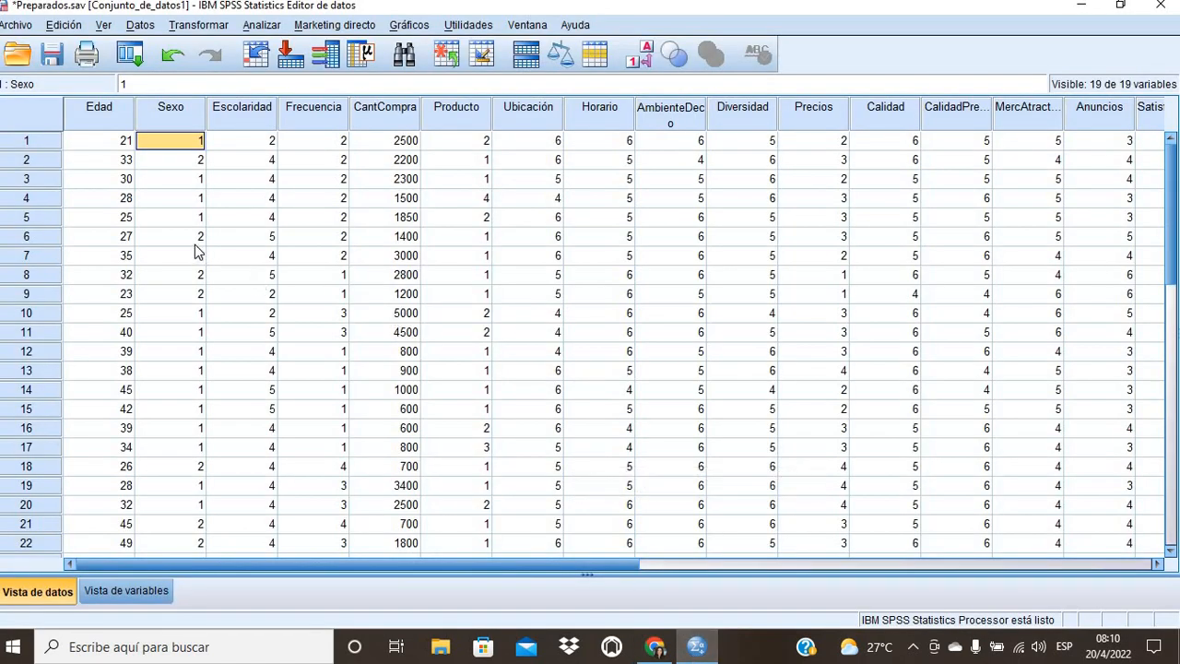
{"action": "left_click", "coordinate": [101, 118]}
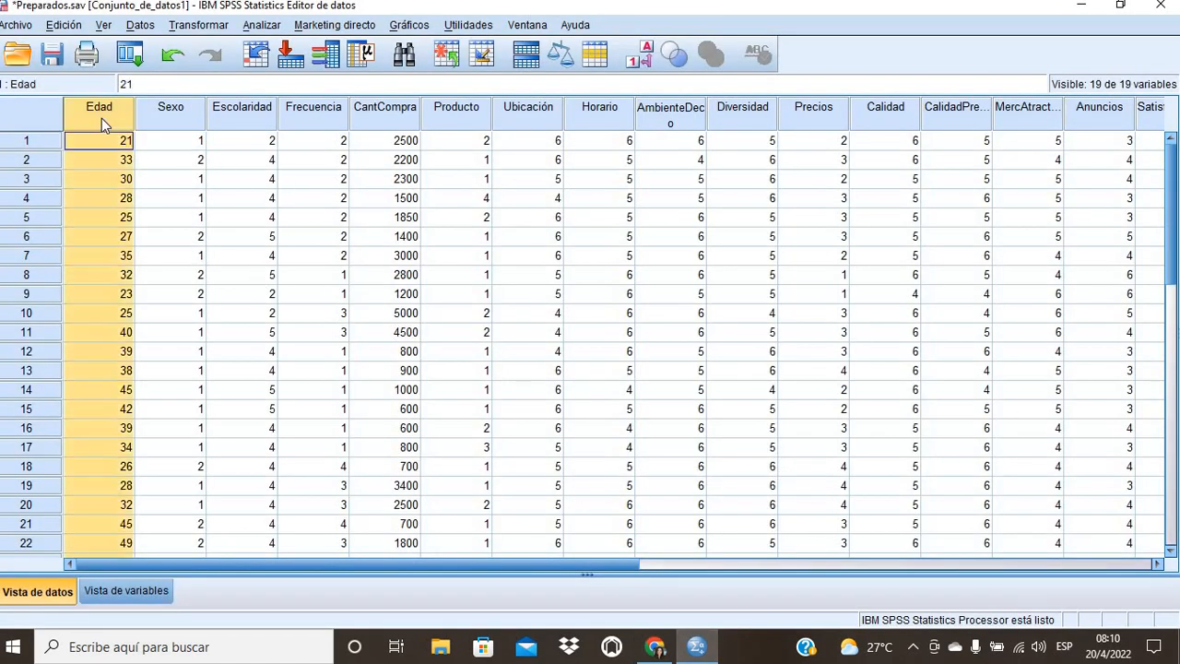
{"action": "left_click", "coordinate": [387, 119]}
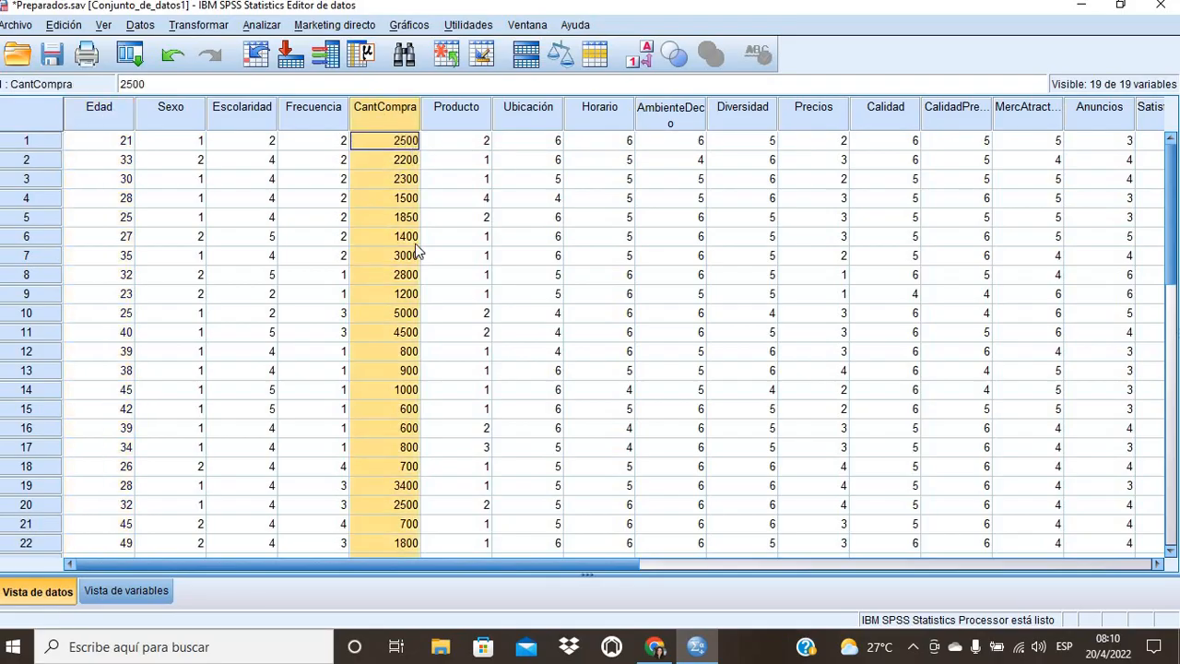
{"action": "scroll", "coordinate": [415, 250], "scroll_direction": "down", "scroll_amount": 4}
{"action": "scroll", "coordinate": [397, 301], "scroll_direction": "up", "scroll_amount": 4}
{"action": "left_click", "coordinate": [400, 199]}
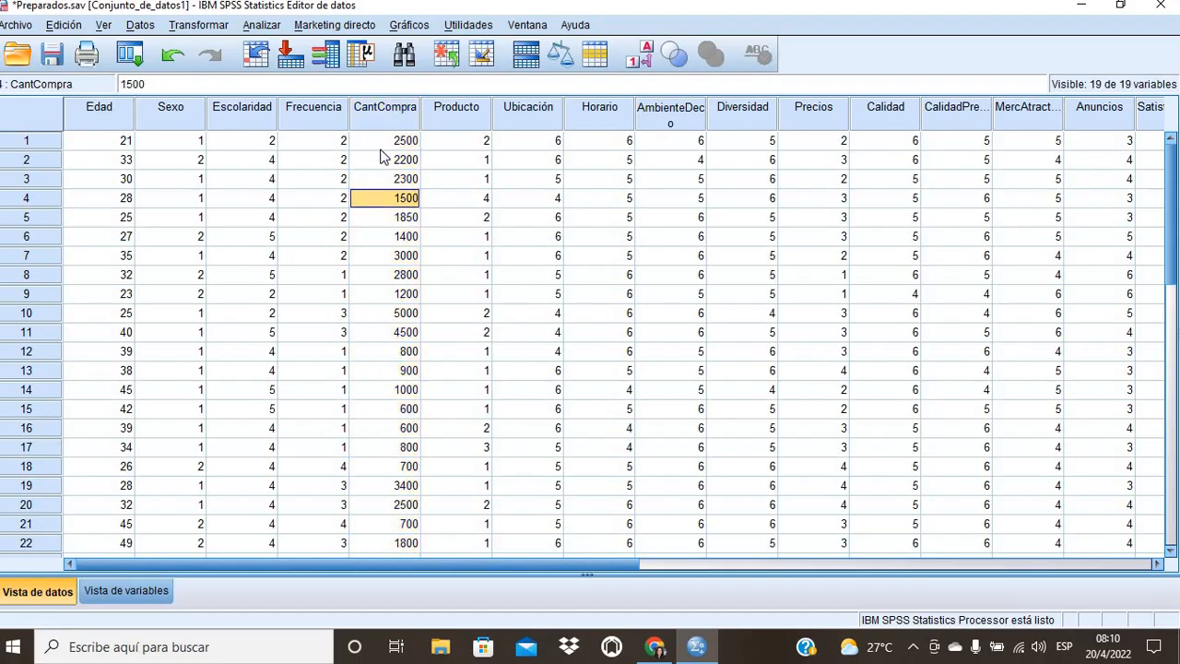
{"action": "left_click", "coordinate": [384, 144]}
{"action": "scroll", "coordinate": [405, 304], "scroll_direction": "down", "scroll_amount": 3}
{"action": "scroll", "coordinate": [397, 341], "scroll_direction": "up", "scroll_amount": 3}
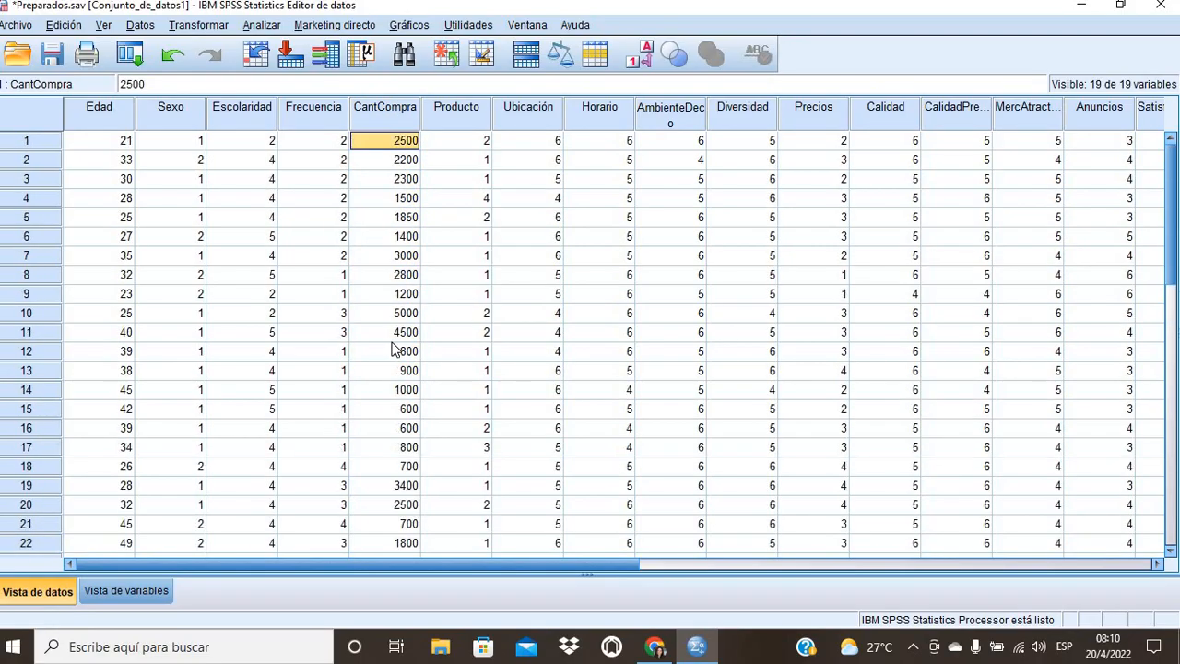
{"action": "scroll", "coordinate": [394, 359], "scroll_direction": "down", "scroll_amount": 4}
{"action": "scroll", "coordinate": [393, 364], "scroll_direction": "up", "scroll_amount": 4}
{"action": "left_click", "coordinate": [369, 109]}
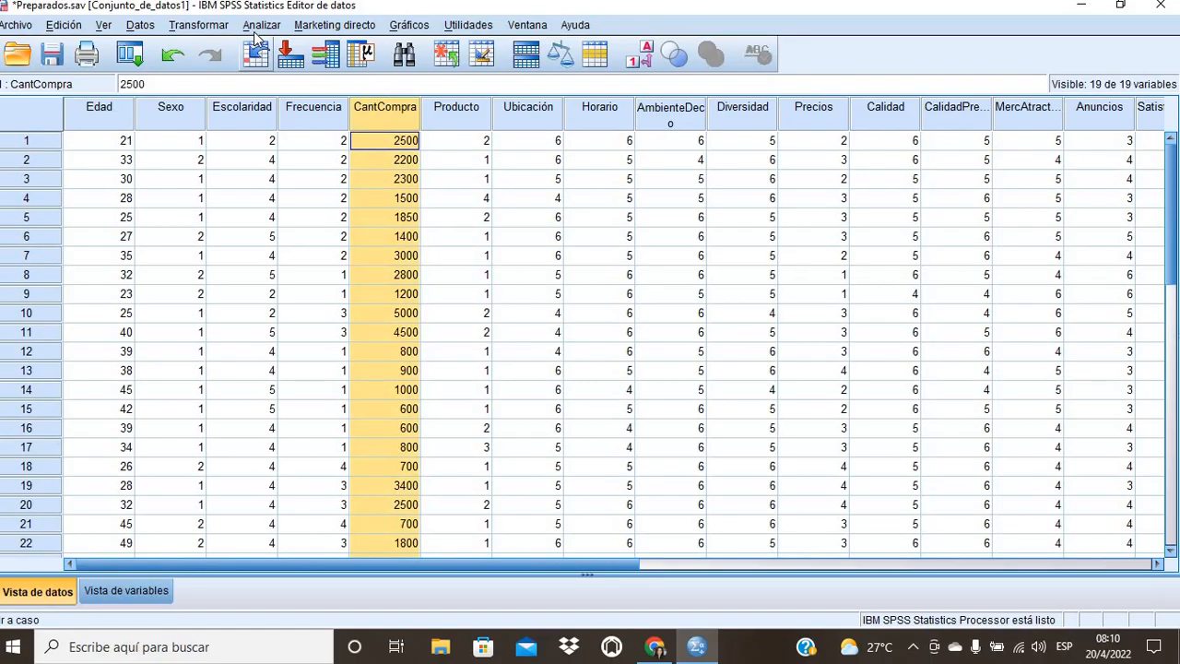
Run a Frequencies analysis on the variable for money spent in the store this month, with the frequency table and no extra statistics.
{"action": "left_click", "coordinate": [262, 25]}
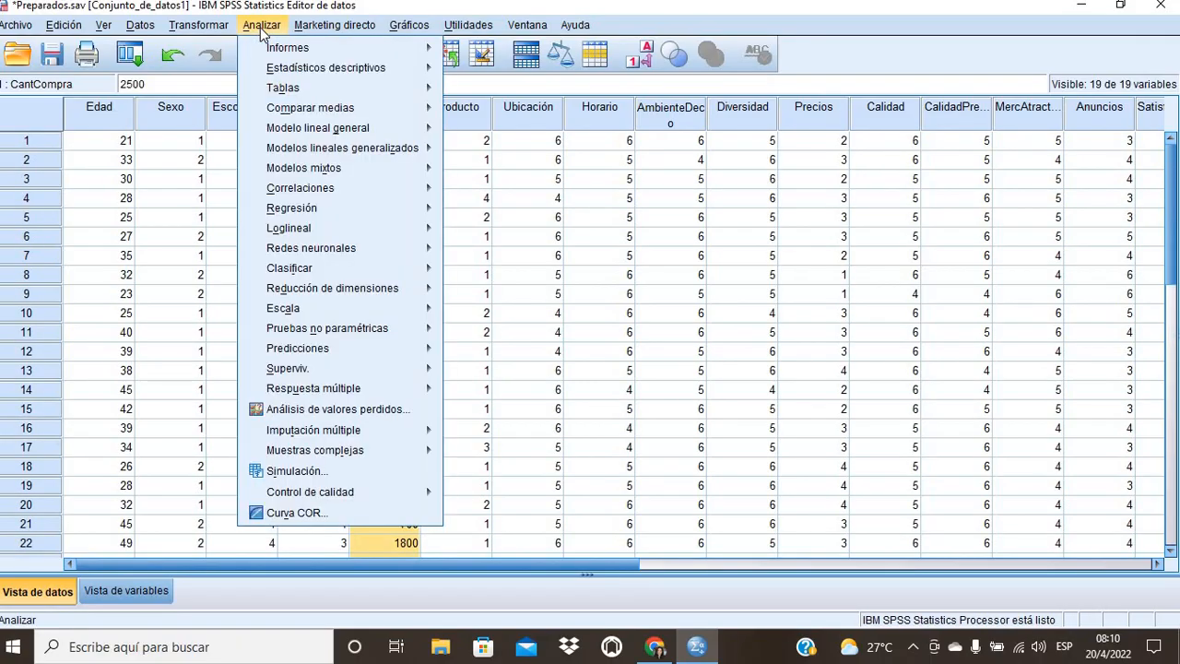
{"action": "mouse_move", "coordinate": [350, 70]}
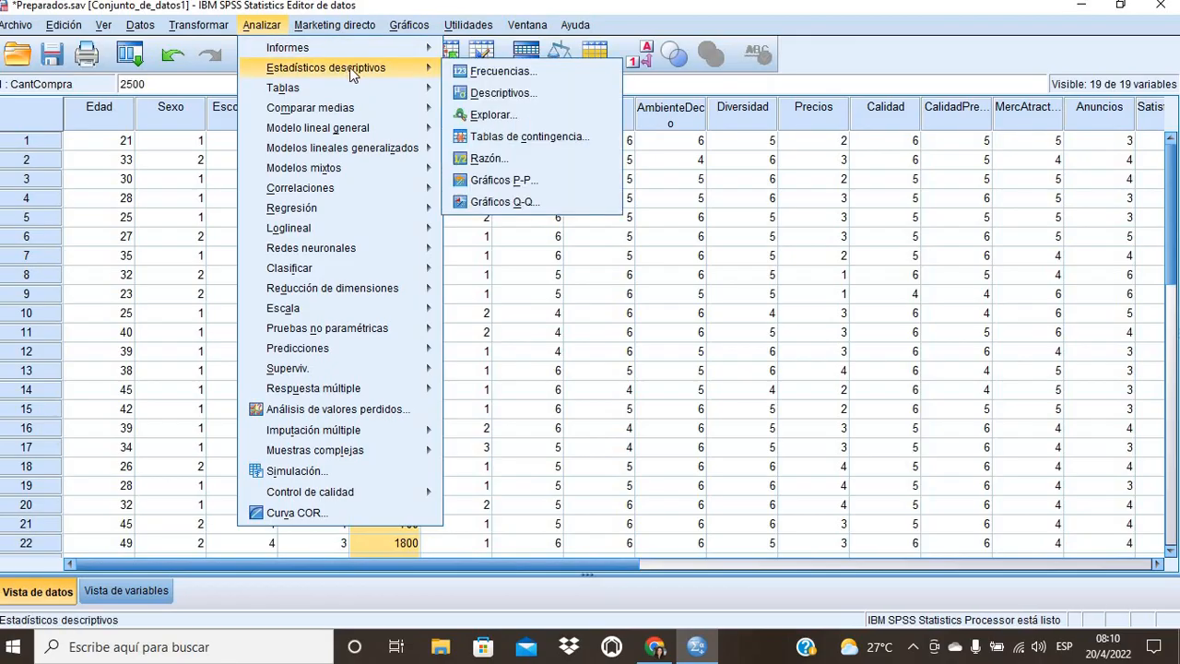
{"action": "left_click", "coordinate": [489, 72]}
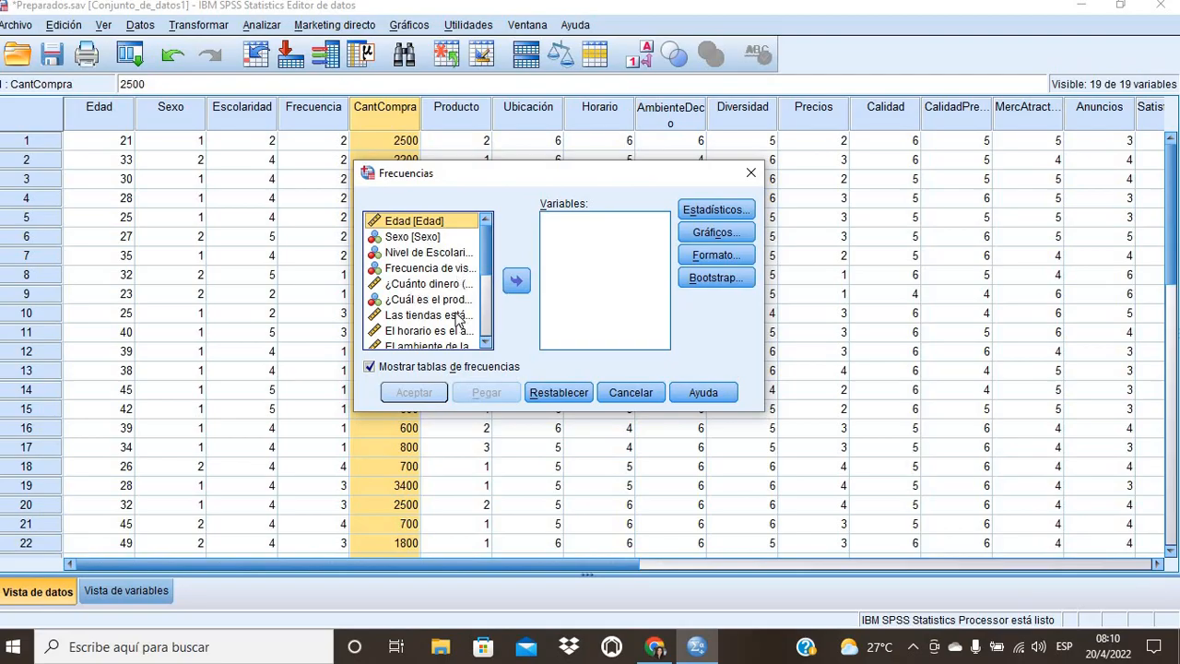
{"action": "left_click", "coordinate": [425, 284]}
{"action": "left_click", "coordinate": [516, 281]}
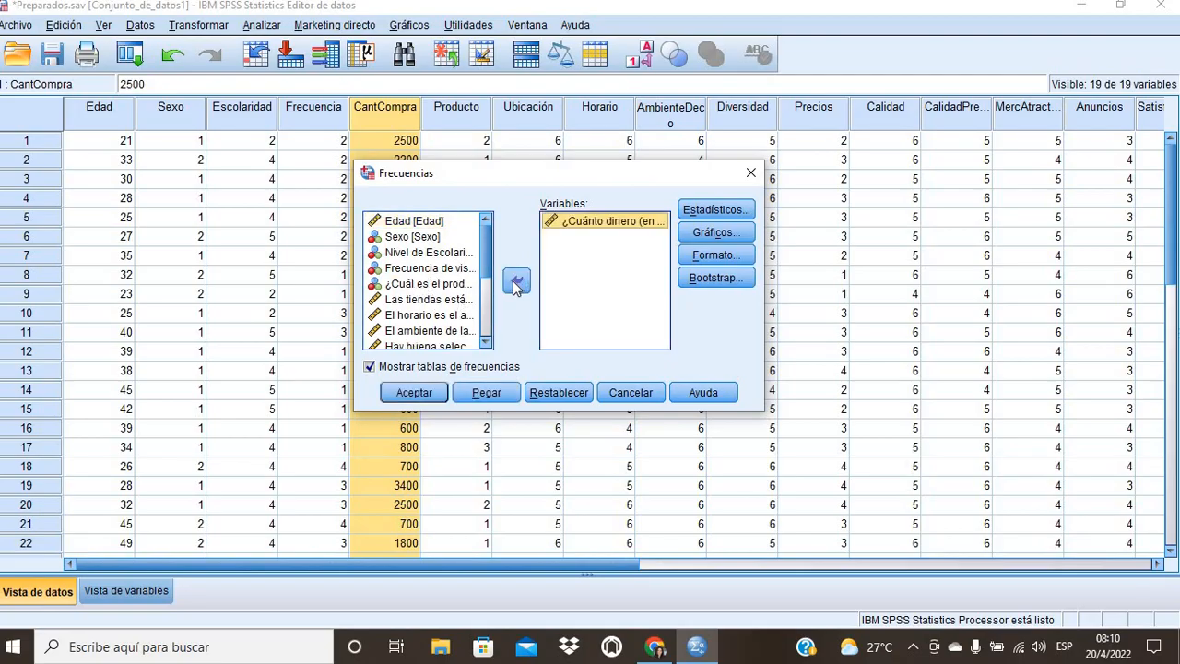
{"action": "left_click", "coordinate": [700, 211]}
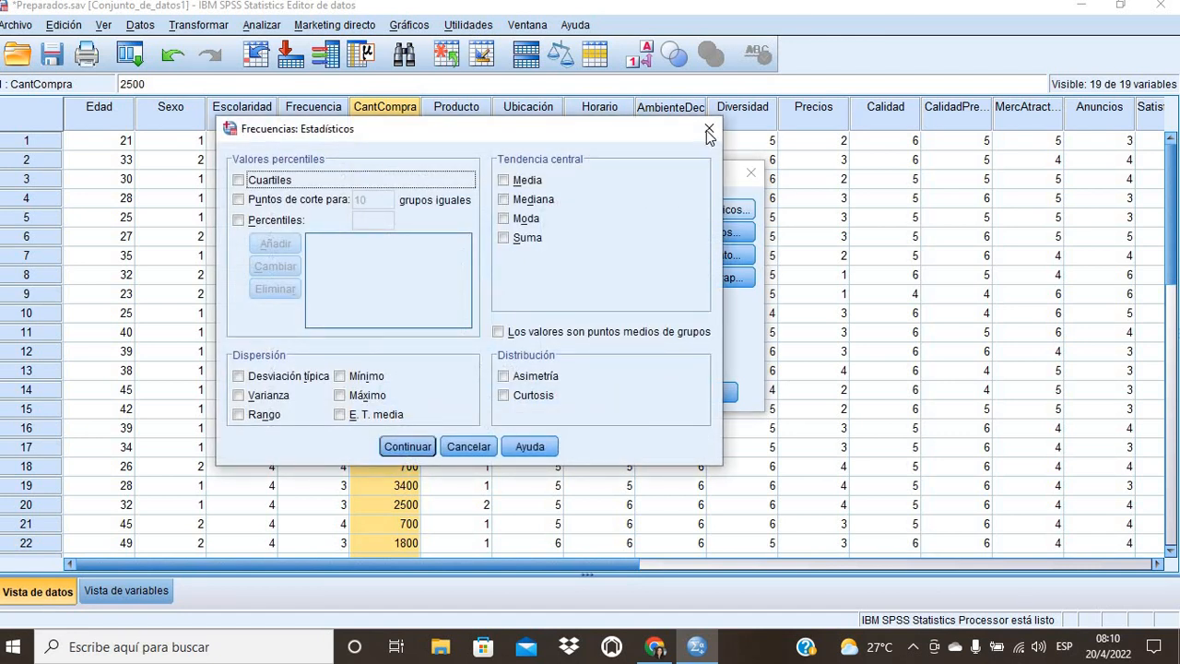
{"action": "key", "text": "Return"}
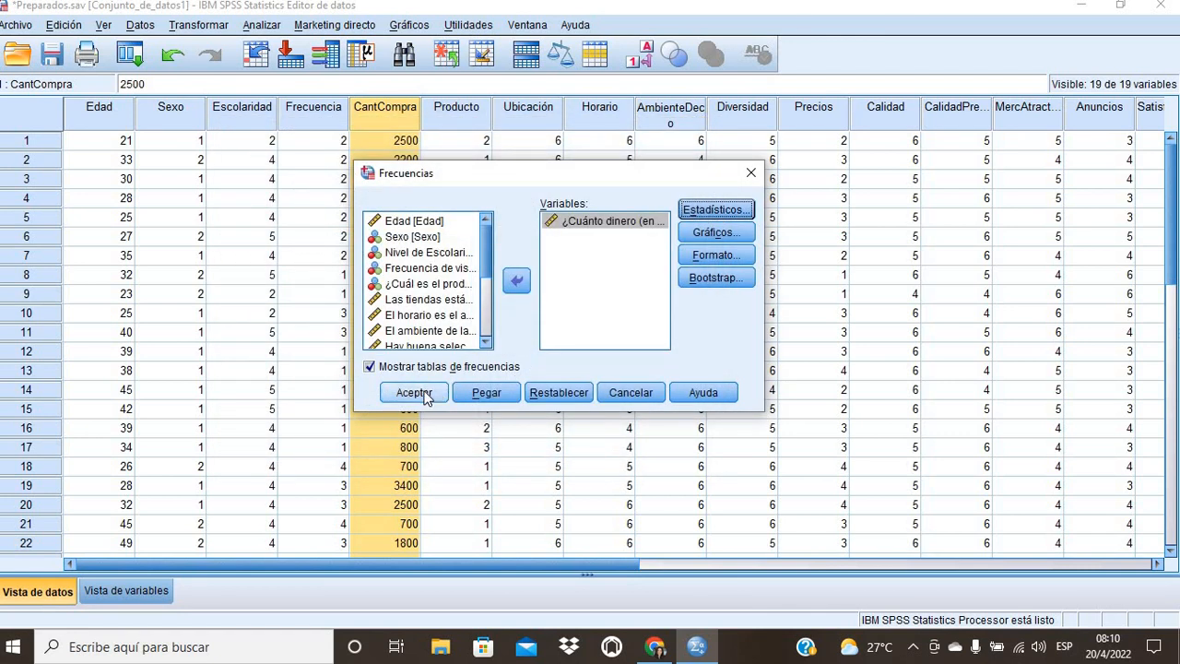
{"action": "left_click", "coordinate": [414, 392]}
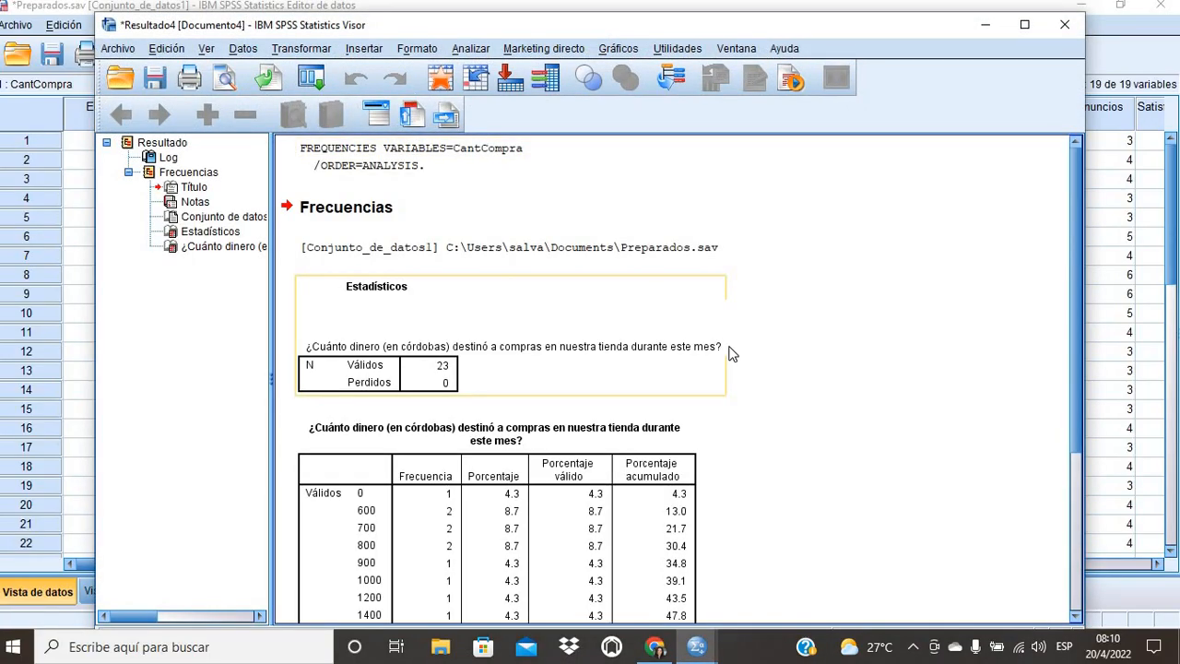
Examine the whole frequency table for money spent this month and minimize the output viewer.
{"action": "scroll", "coordinate": [848, 413], "scroll_direction": "down", "scroll_amount": 3}
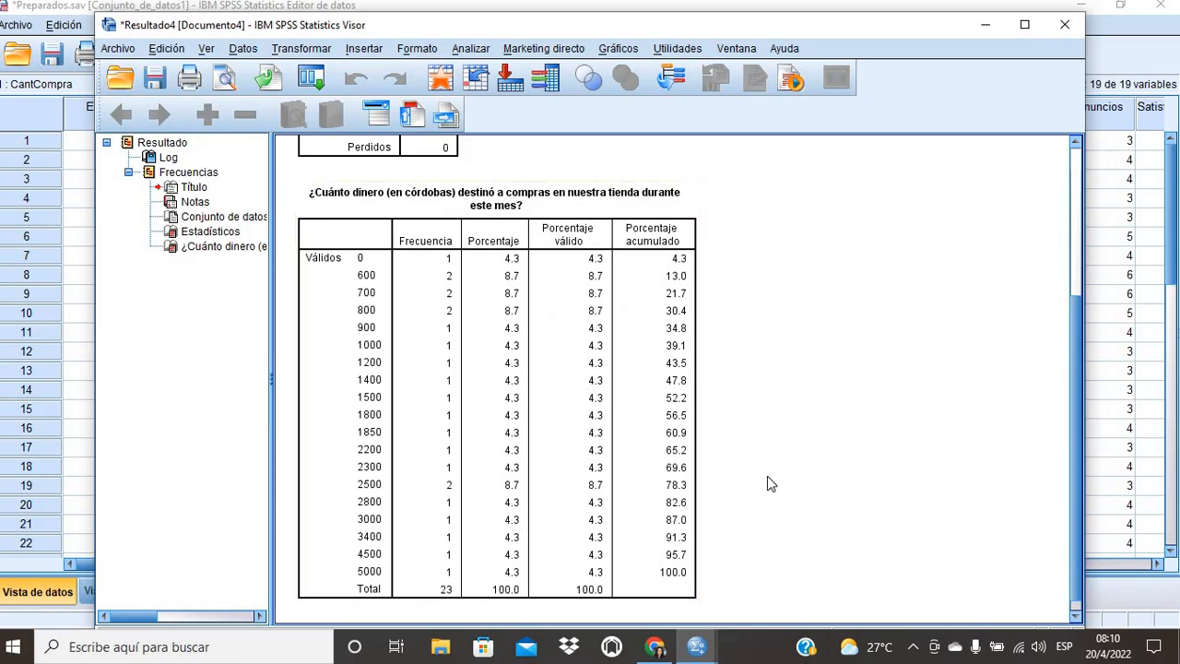
{"action": "scroll", "coordinate": [769, 482], "scroll_direction": "down", "scroll_amount": 1}
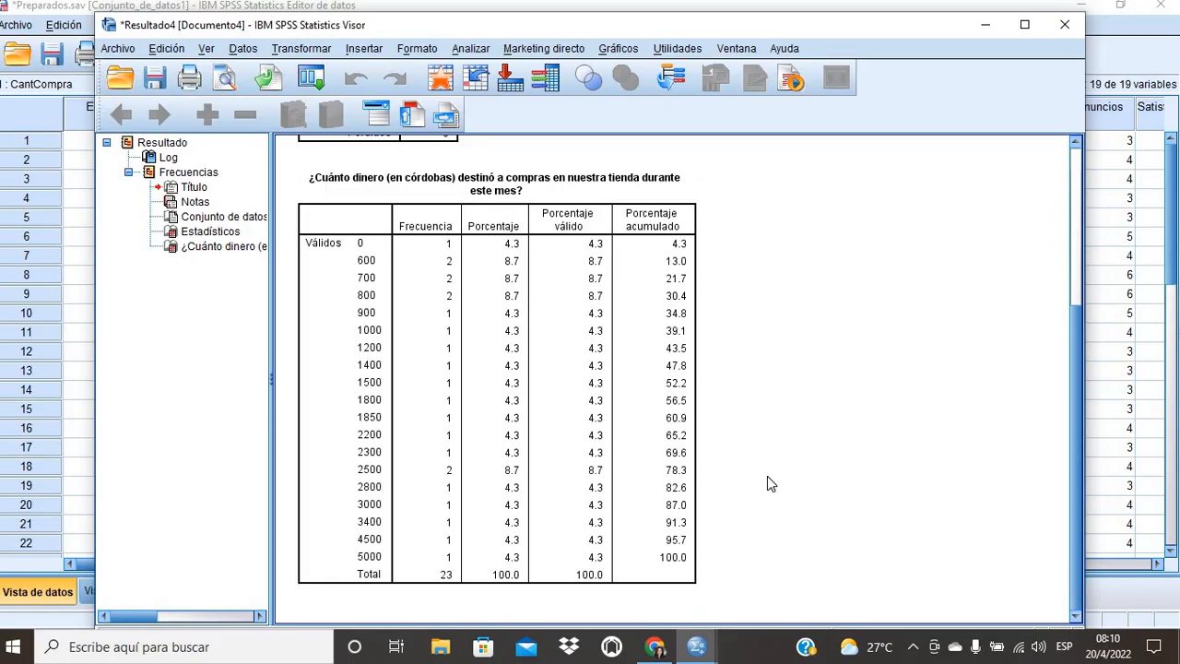
{"action": "left_click", "coordinate": [465, 376]}
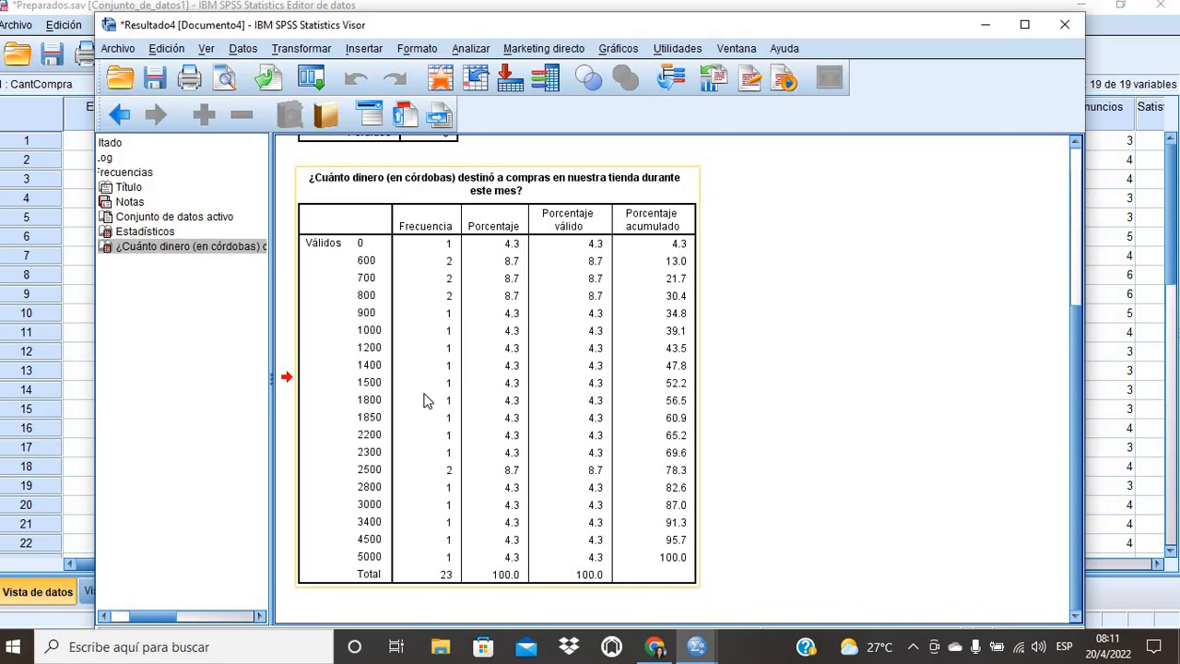
{"action": "left_click", "coordinate": [290, 334]}
{"action": "left_click", "coordinate": [984, 25]}
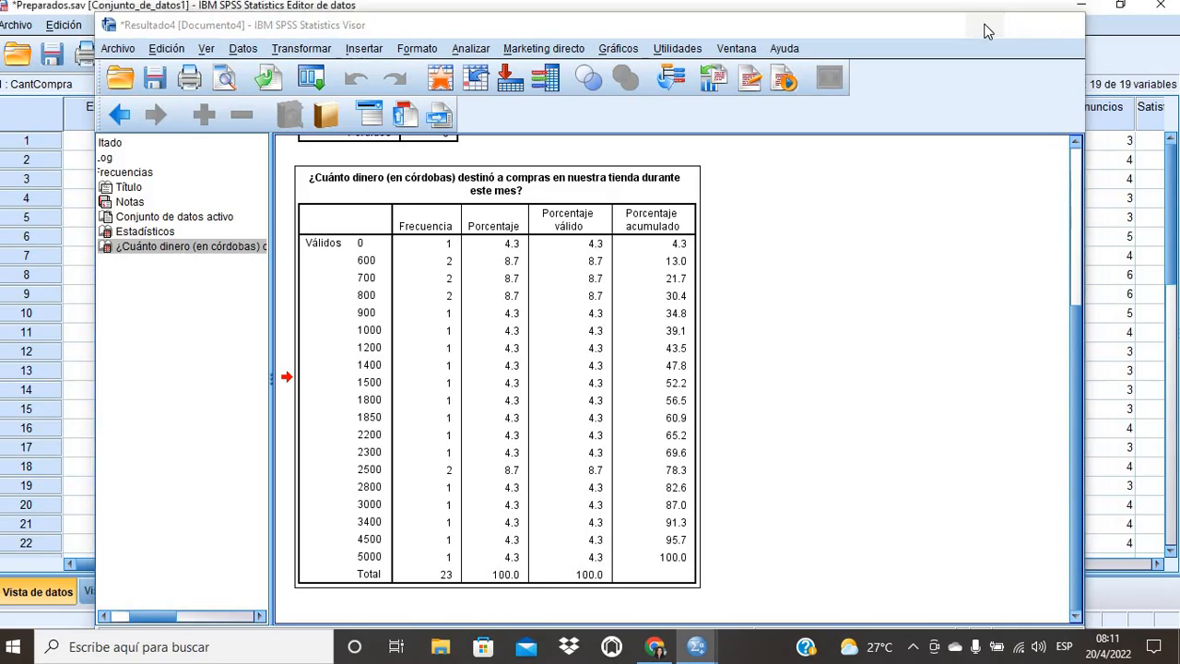
Run a Frequencies analysis on Edad, replacing the monthly spending variable in the analysis.
{"action": "left_click", "coordinate": [130, 135]}
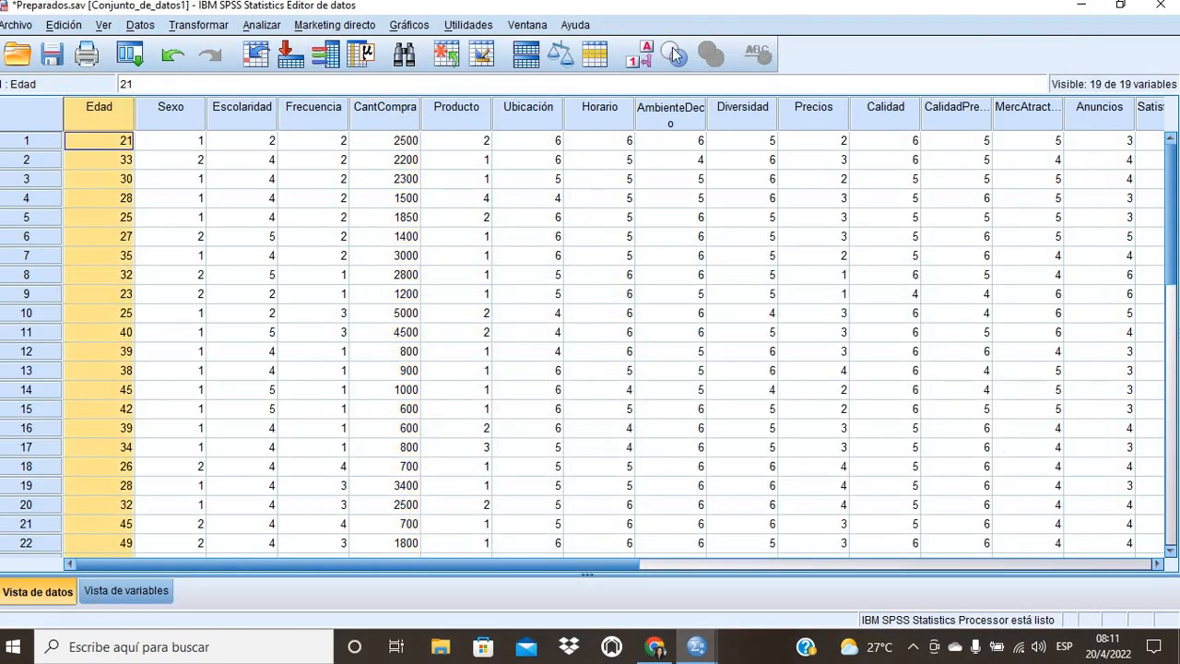
{"action": "left_click", "coordinate": [261, 26]}
{"action": "mouse_move", "coordinate": [335, 72]}
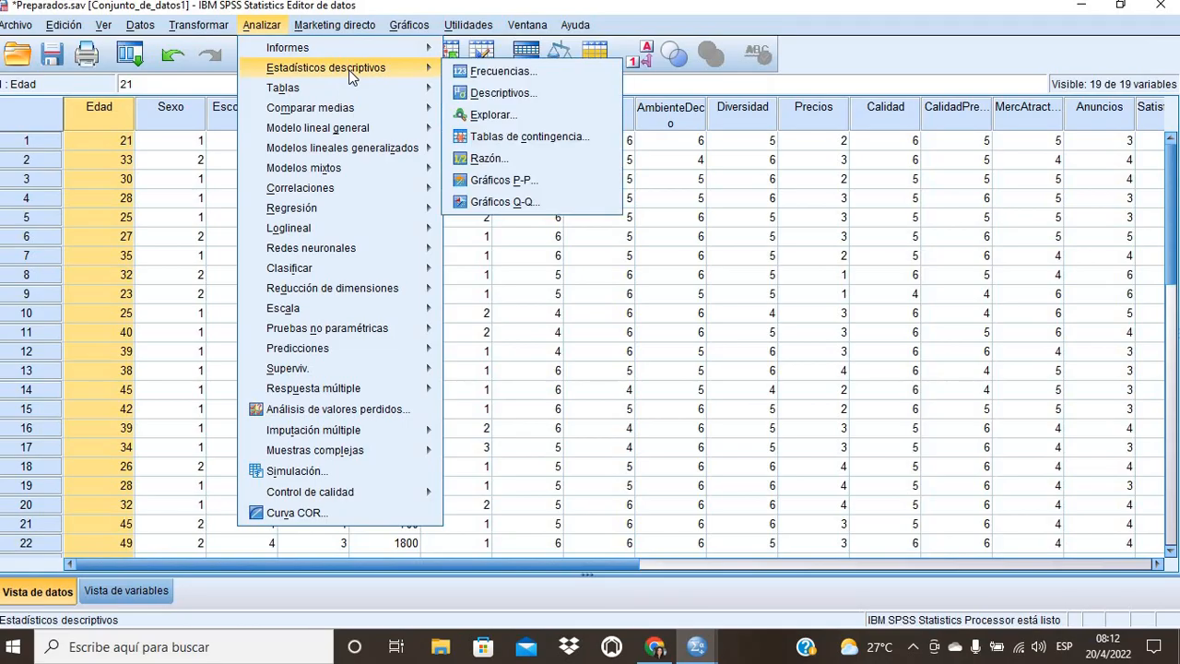
{"action": "left_click", "coordinate": [520, 74]}
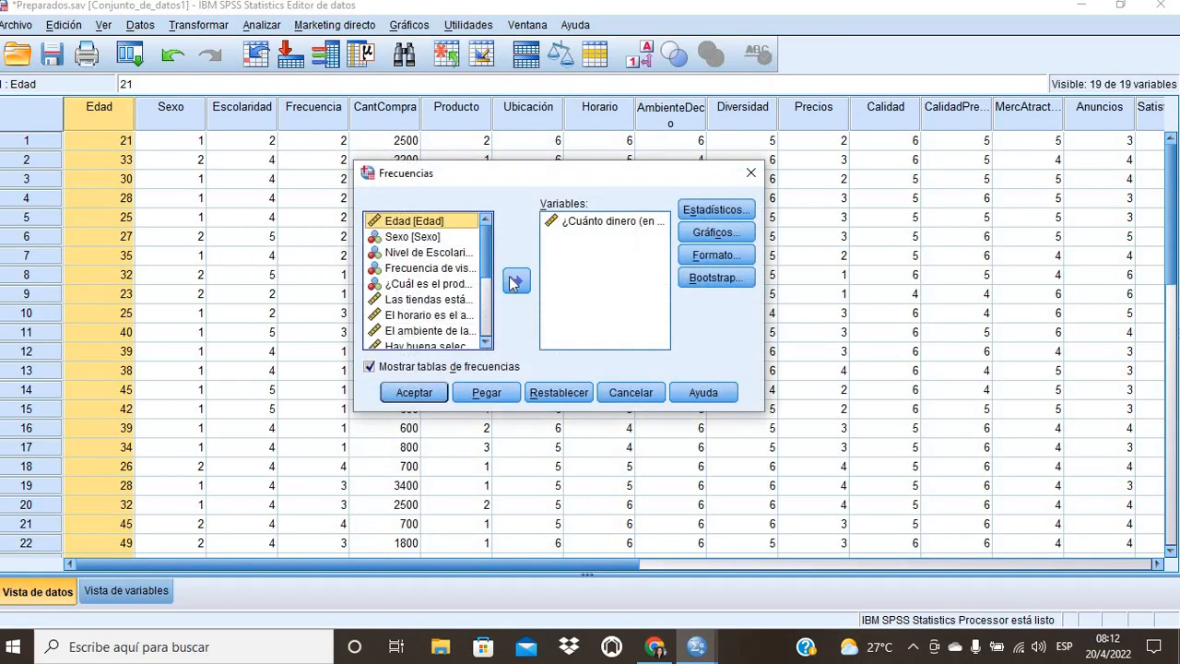
{"action": "left_click", "coordinate": [569, 225]}
{"action": "left_click", "coordinate": [516, 281]}
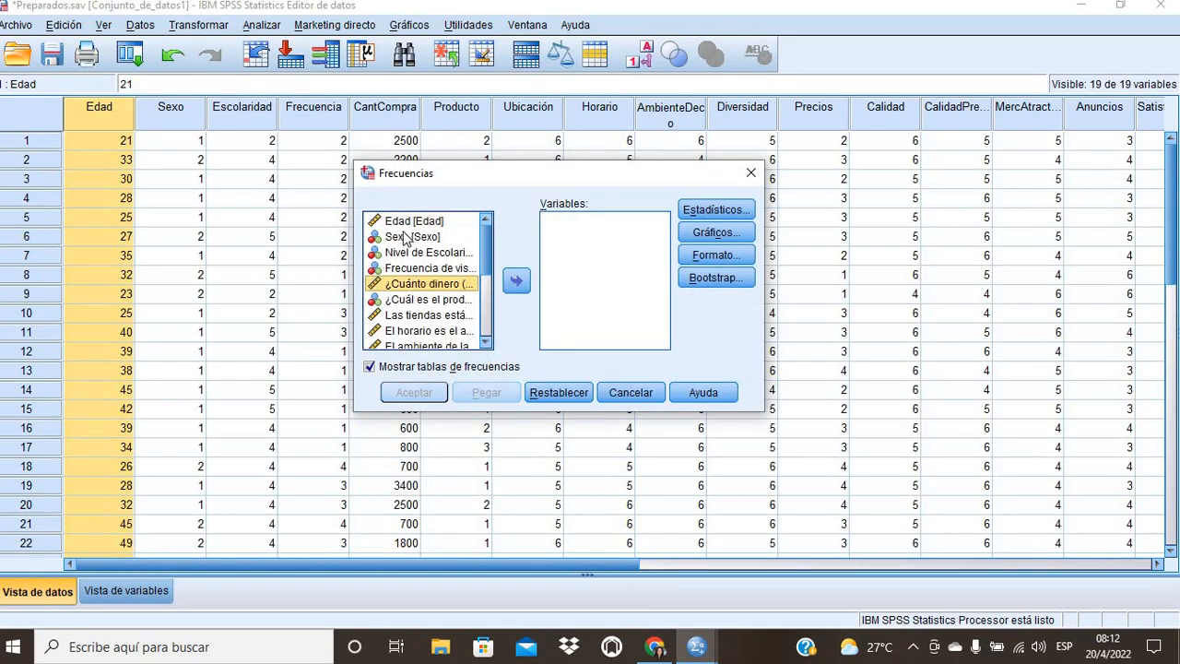
{"action": "left_click", "coordinate": [405, 223]}
{"action": "left_click", "coordinate": [516, 279]}
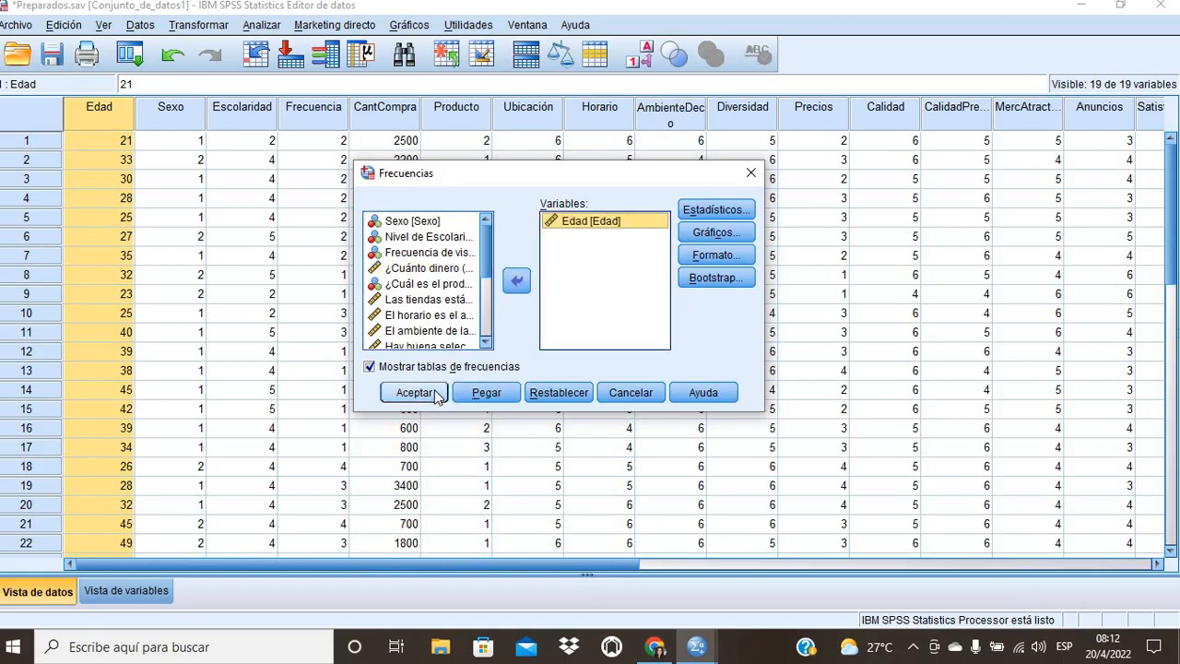
{"action": "left_click", "coordinate": [433, 392]}
Examine the frequency table for Edad in the output viewer and minimize the viewer.
{"action": "scroll", "coordinate": [838, 311], "scroll_direction": "down", "scroll_amount": 3}
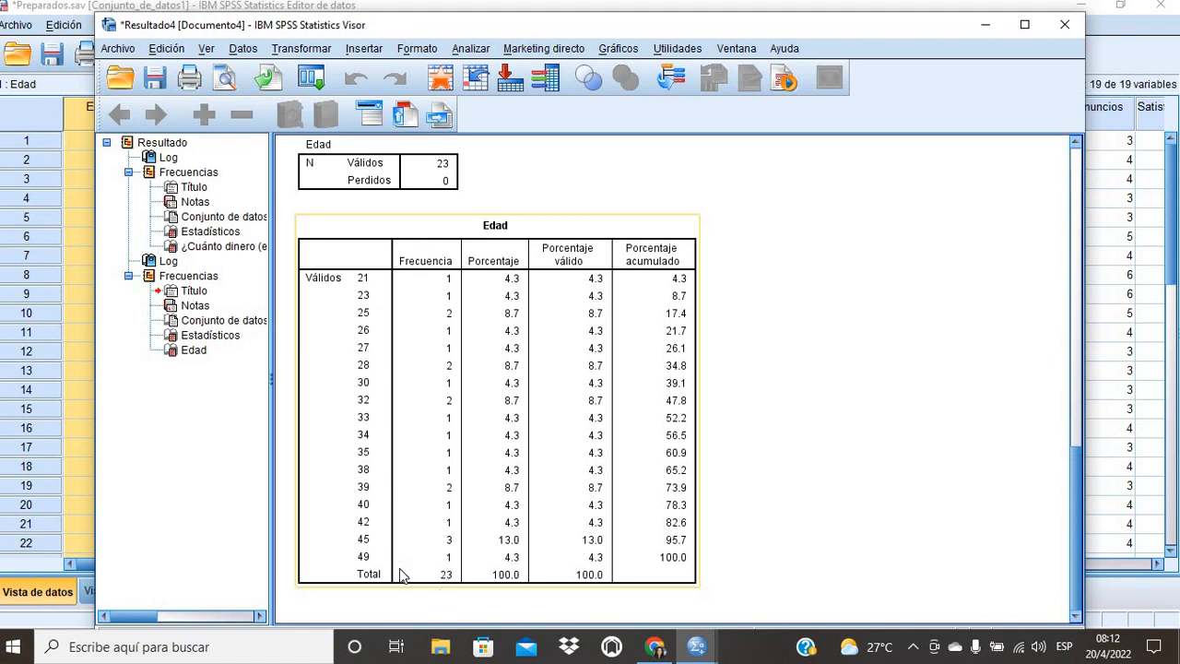
{"action": "left_click_drag", "start_coordinate": [478, 35], "coordinate": [468, 30]}
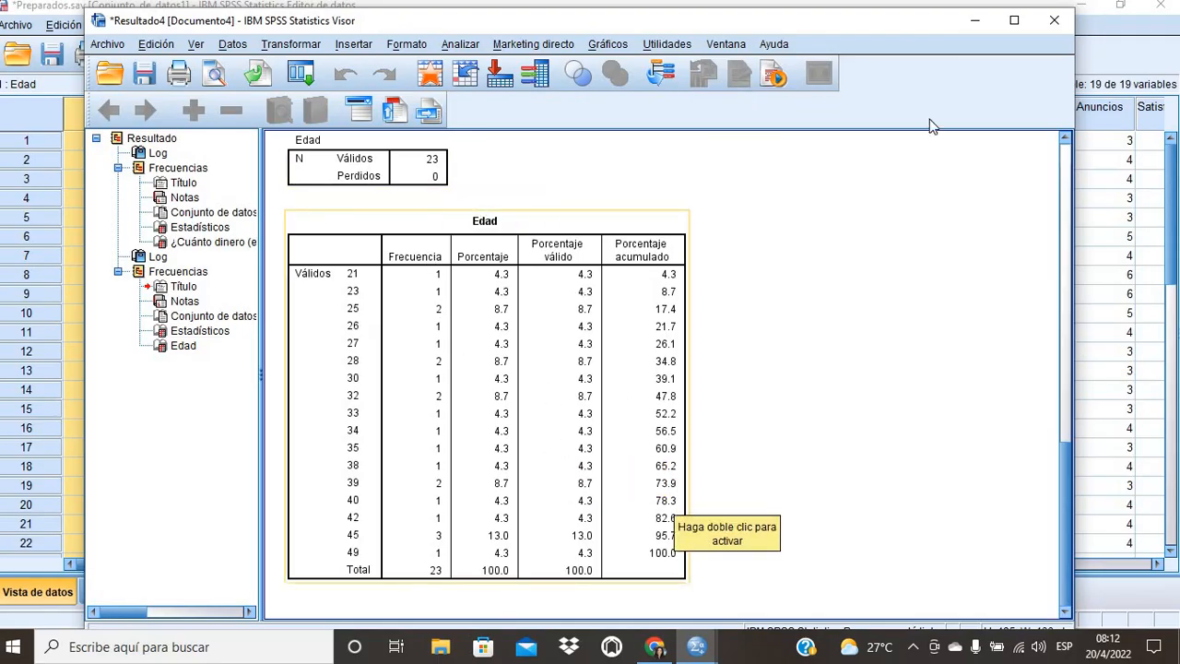
{"action": "left_click_drag", "start_coordinate": [538, 30], "coordinate": [429, 42]}
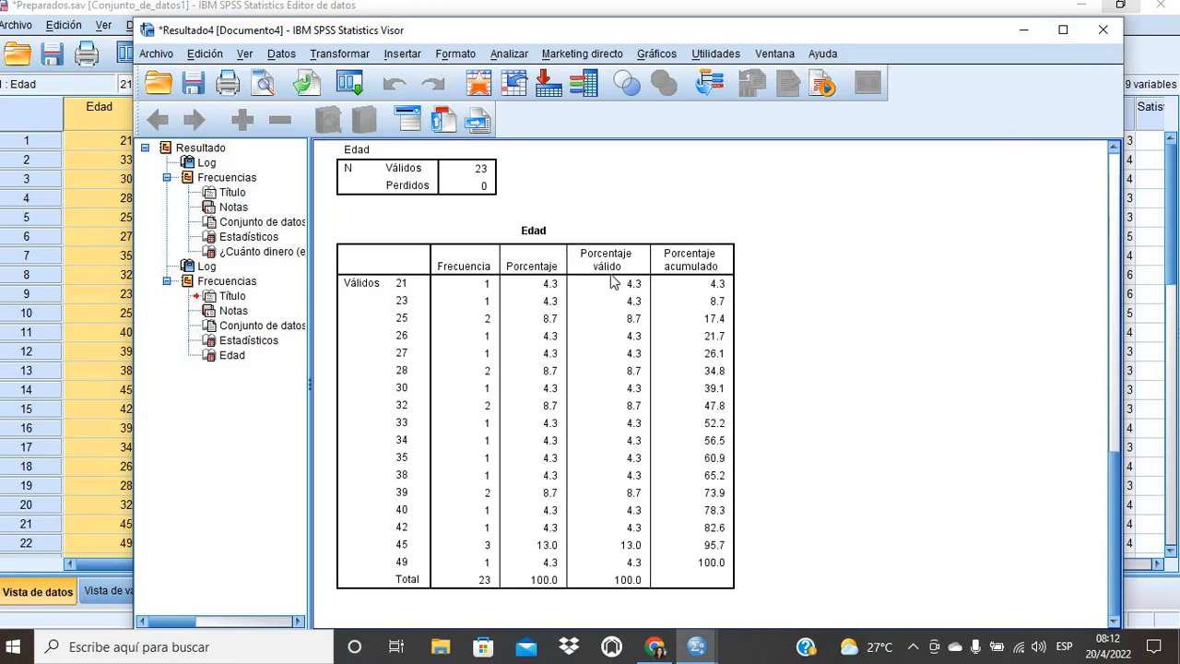
{"action": "left_click", "coordinate": [1024, 31]}
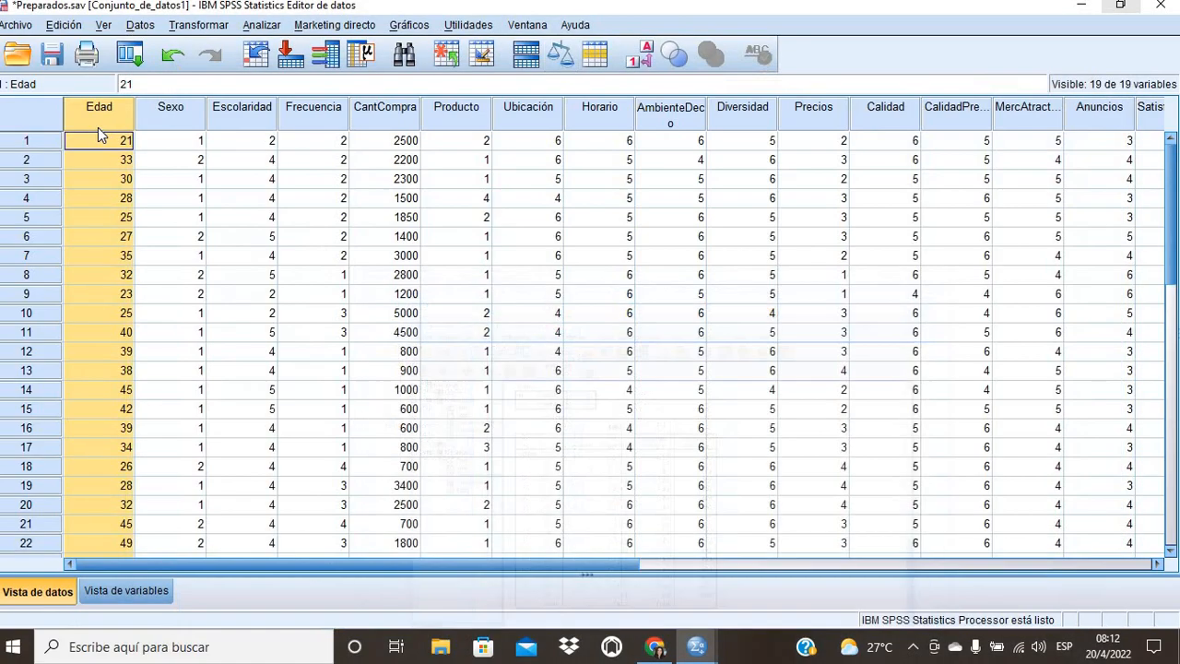
Inspect the variable definitions of Edad and CantCompra, checking their labels and the value labels of Edad.
{"action": "left_click", "coordinate": [124, 591]}
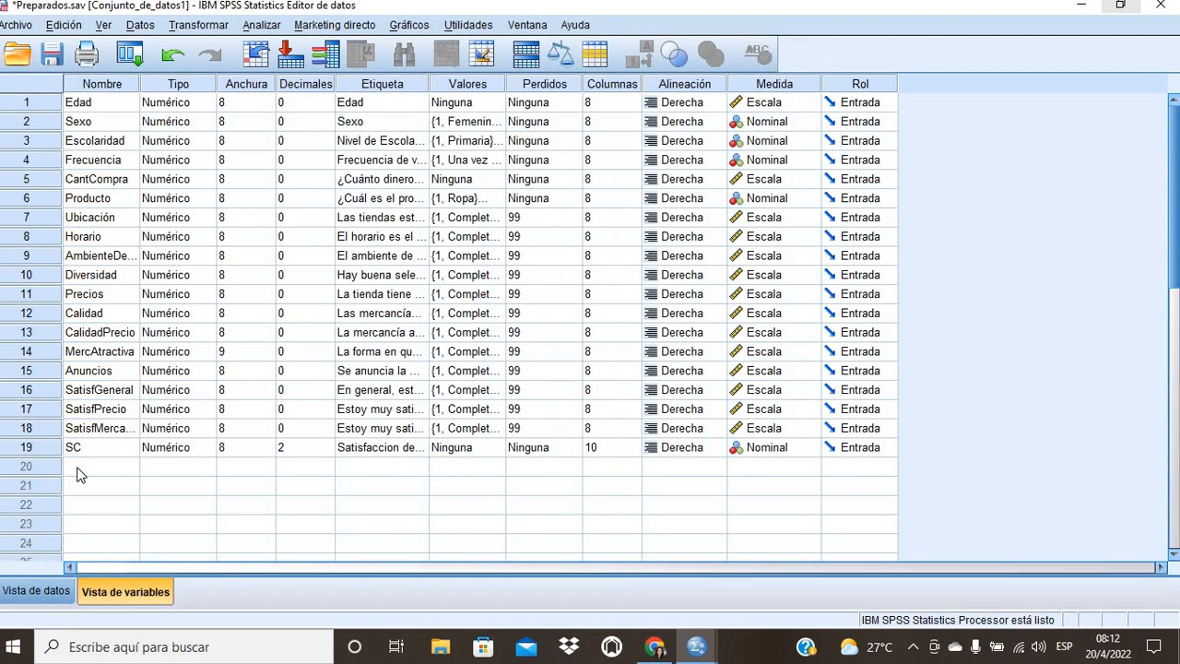
{"action": "left_click", "coordinate": [99, 106]}
{"action": "left_click", "coordinate": [108, 182]}
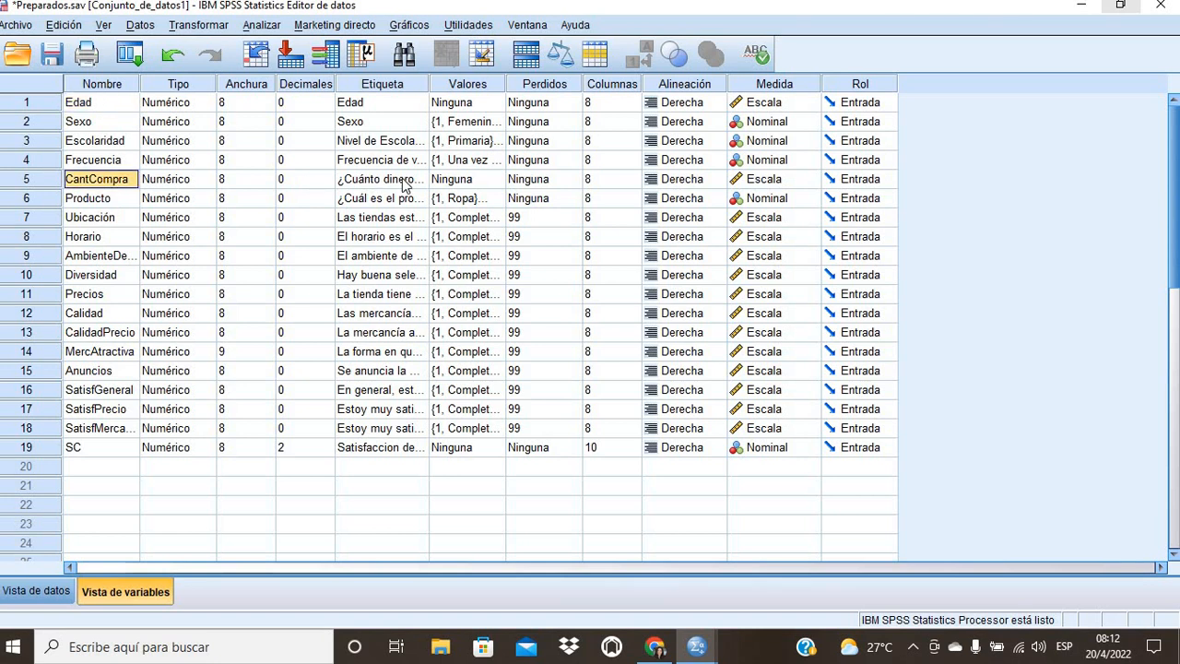
{"action": "left_click", "coordinate": [403, 184]}
{"action": "left_click", "coordinate": [384, 106]}
{"action": "left_click", "coordinate": [479, 102]}
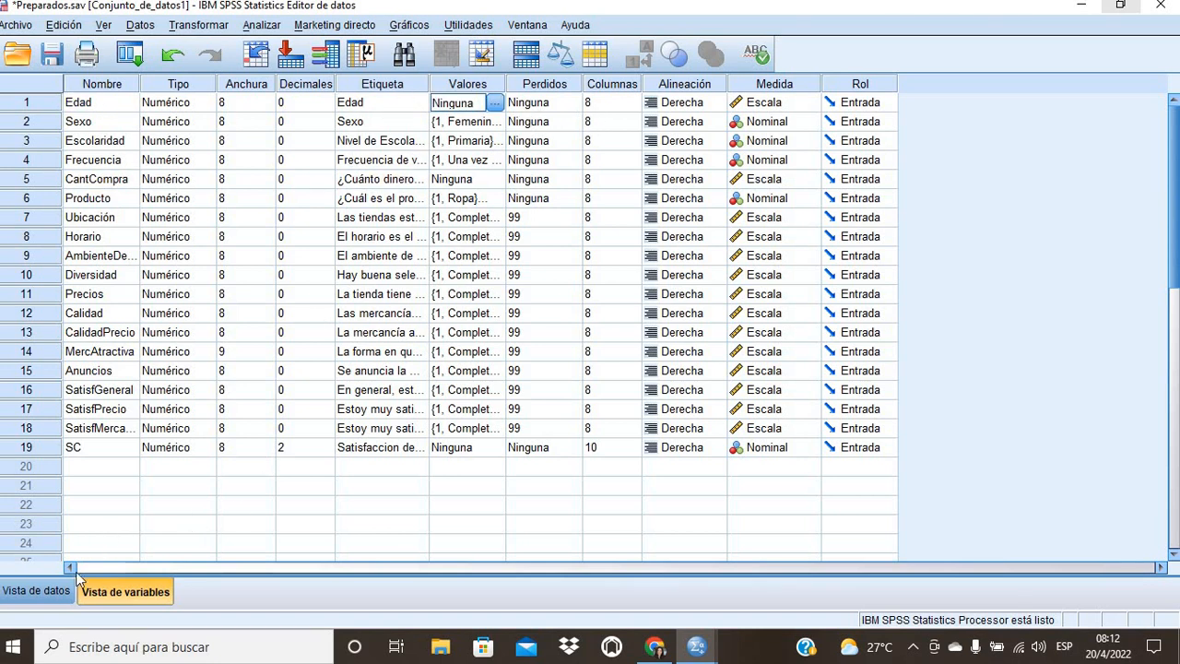
Return to the data view and inspect the values in the CantCompra column.
{"action": "left_click", "coordinate": [36, 591]}
{"action": "left_click", "coordinate": [410, 139]}
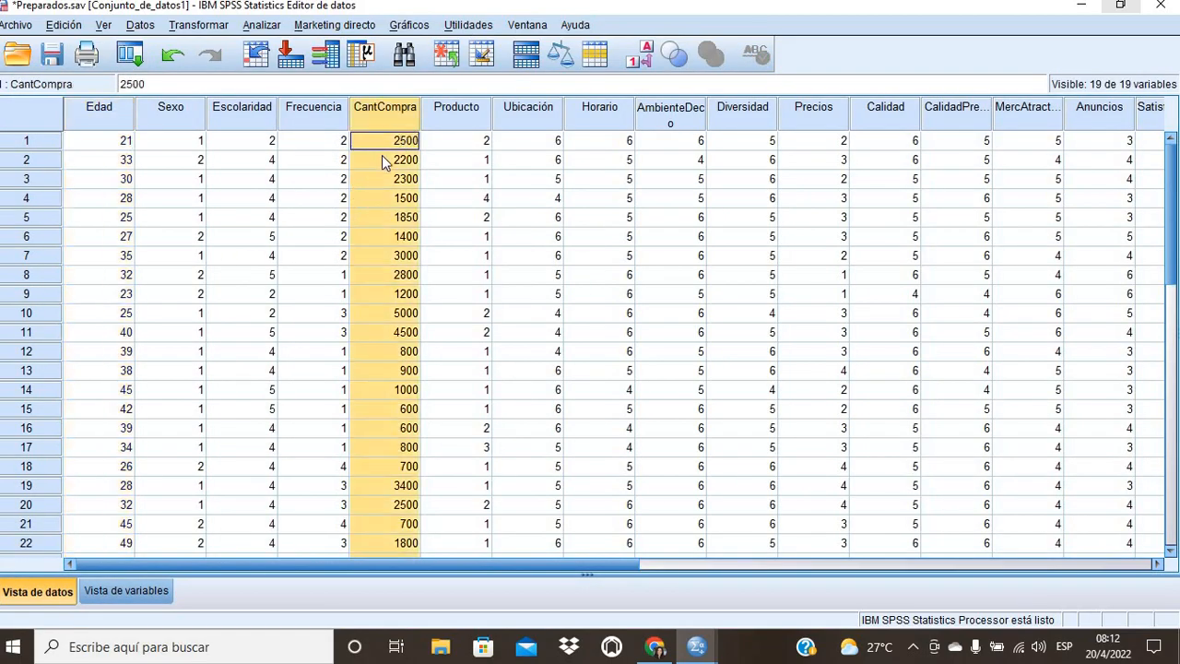
{"action": "left_click", "coordinate": [398, 144]}
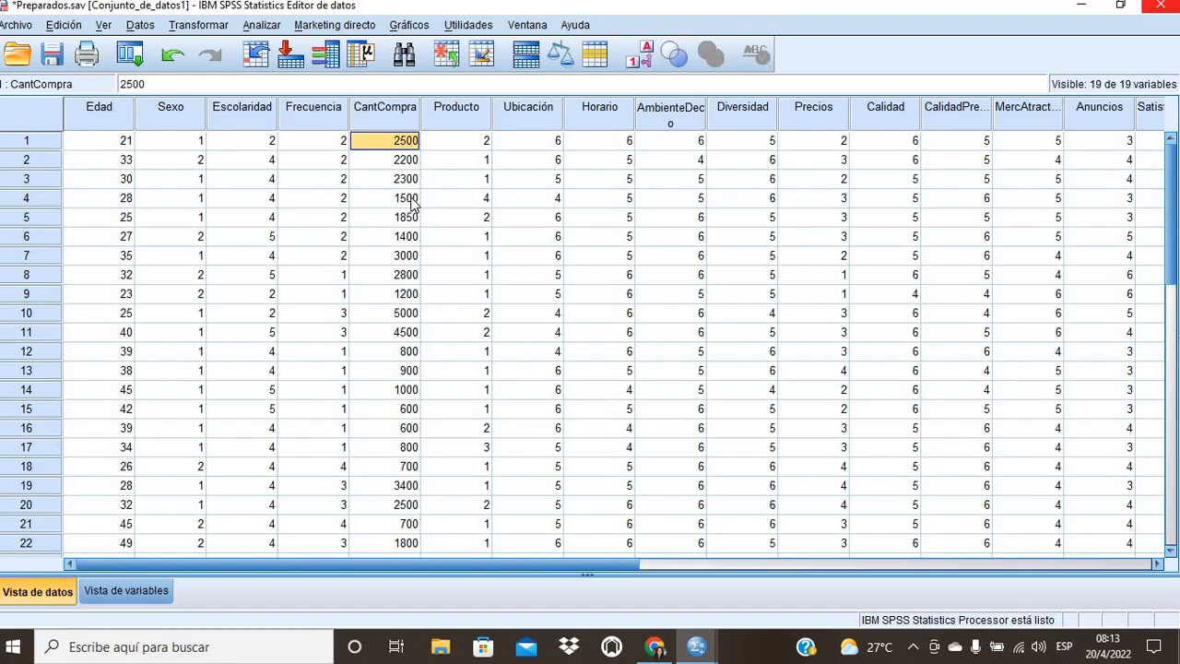
Switch to Chrome and review the course page's Datos cuantitativos slides back to the TABLA DE FRECUENCIAS slide.
{"action": "left_click", "coordinate": [660, 649]}
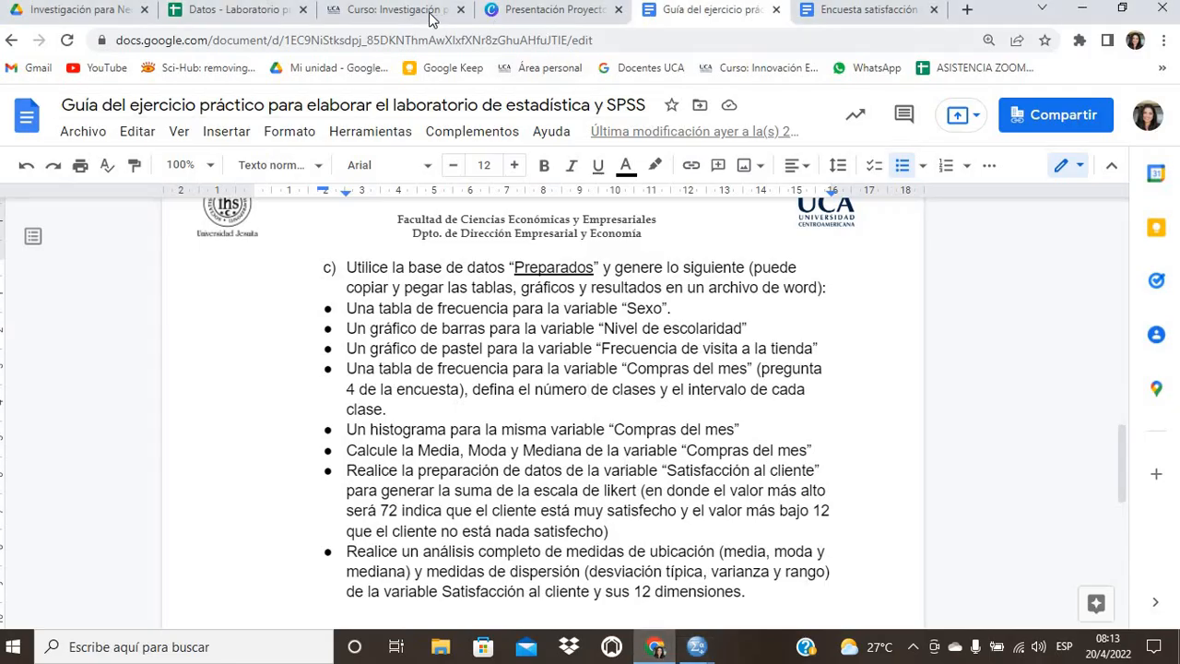
{"action": "left_click", "coordinate": [392, 11]}
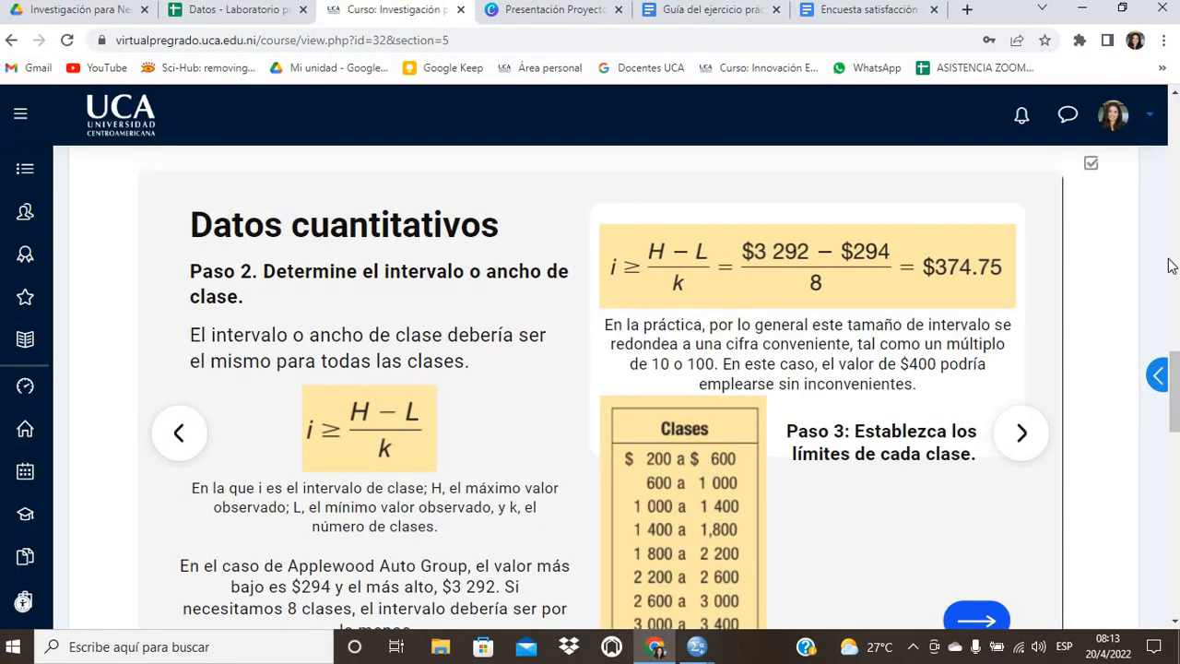
{"action": "left_click_drag", "start_coordinate": [1176, 388], "coordinate": [1176, 391]}
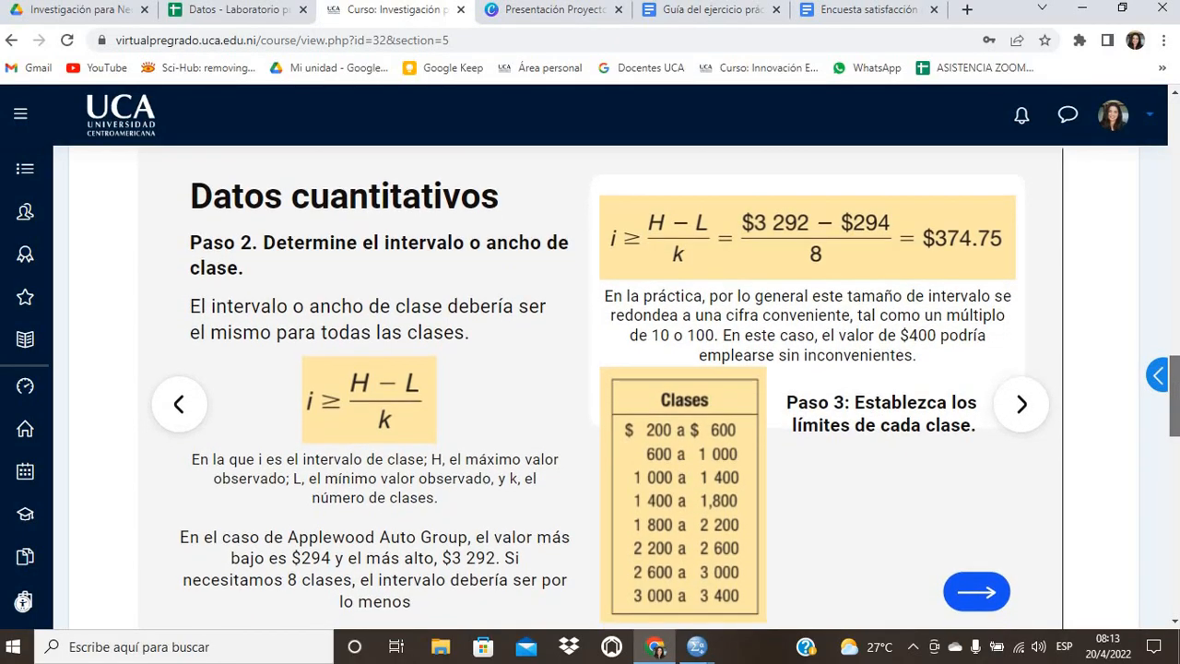
{"action": "left_click", "coordinate": [173, 417]}
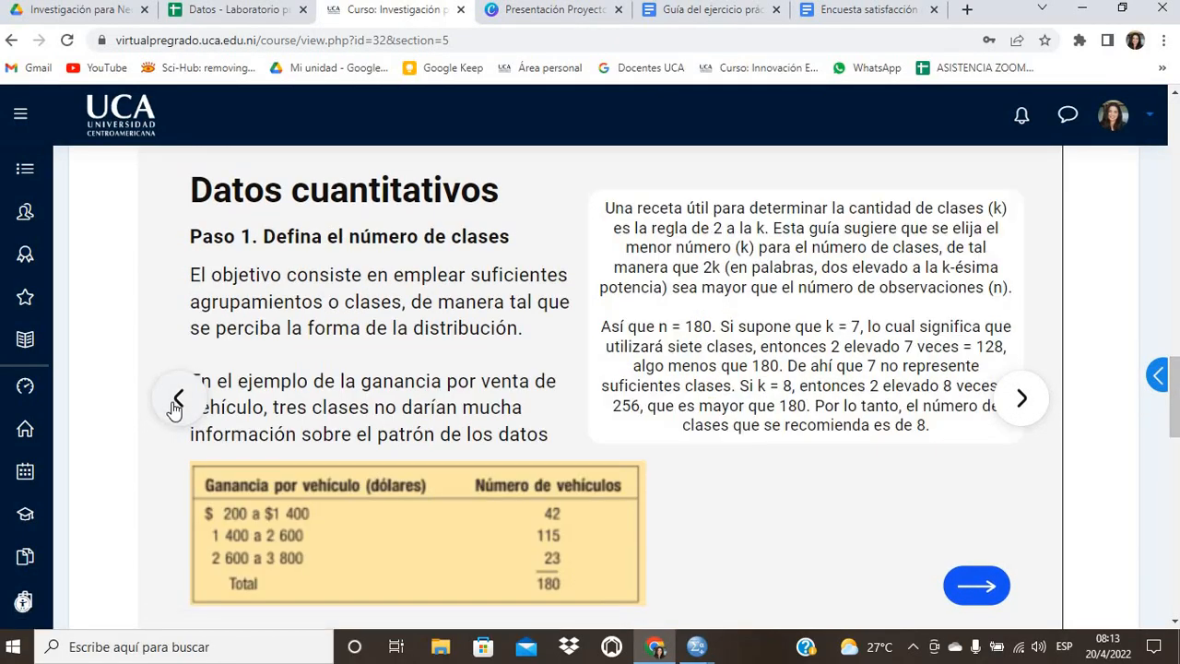
{"action": "left_click", "coordinate": [174, 406]}
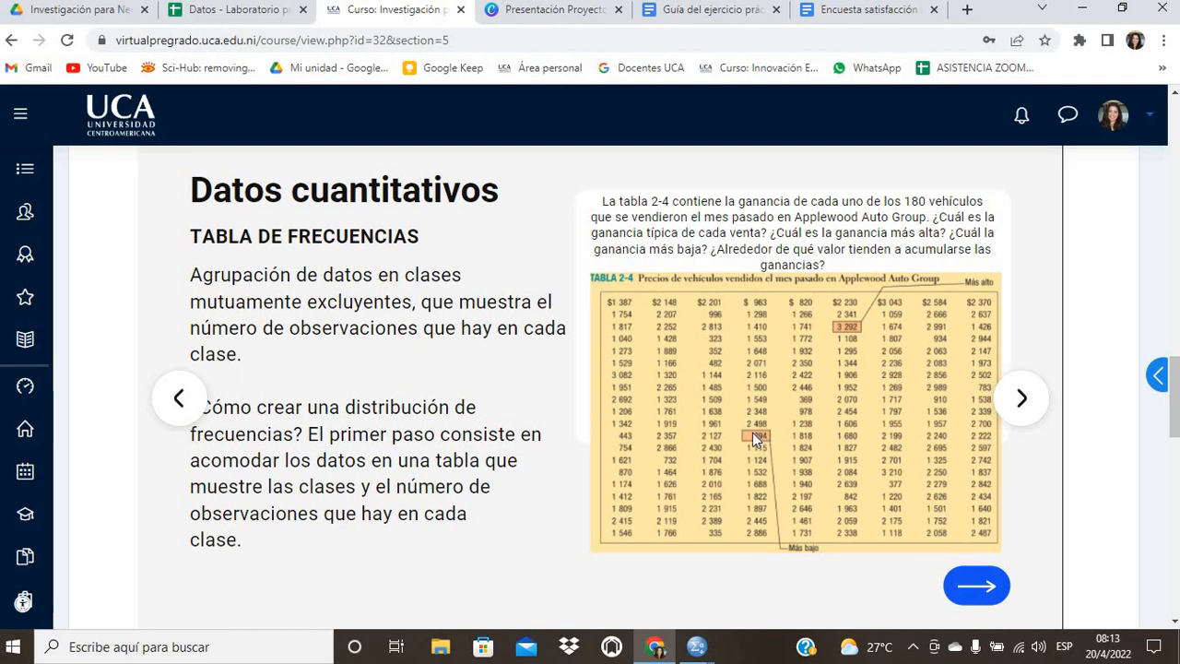
Read the Paso 1 slide on defining the number of classes, highlighting the 2 a la k rule and its worked example.
{"action": "left_click", "coordinate": [1021, 398]}
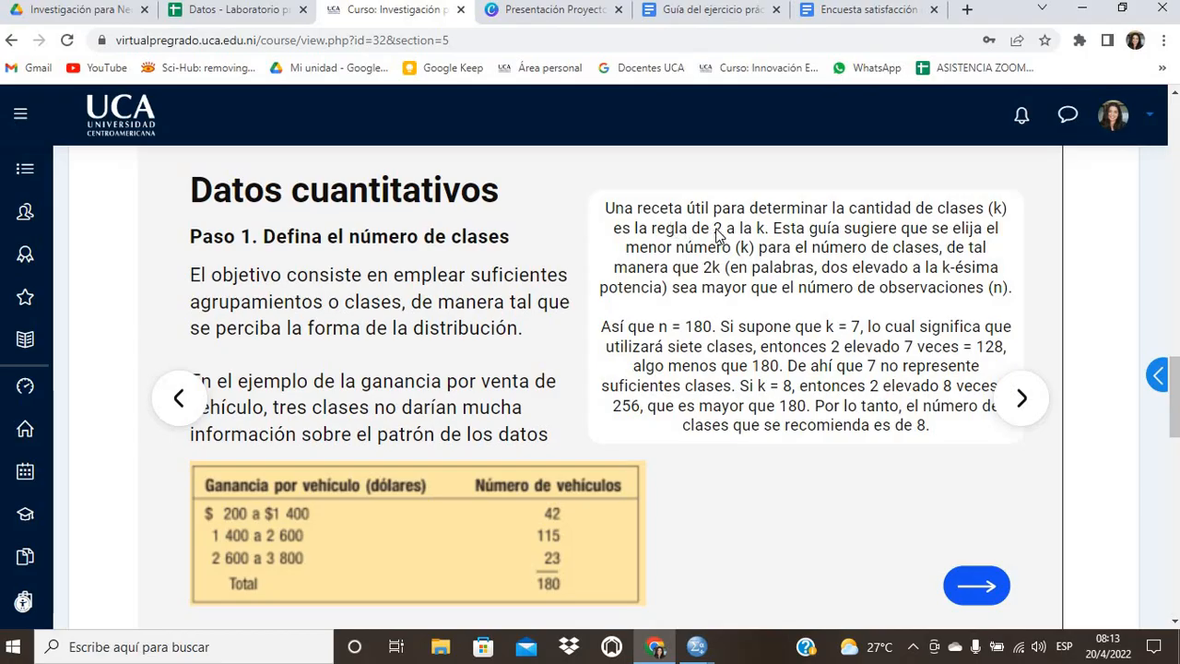
{"action": "left_click_drag", "start_coordinate": [715, 230], "coordinate": [770, 232]}
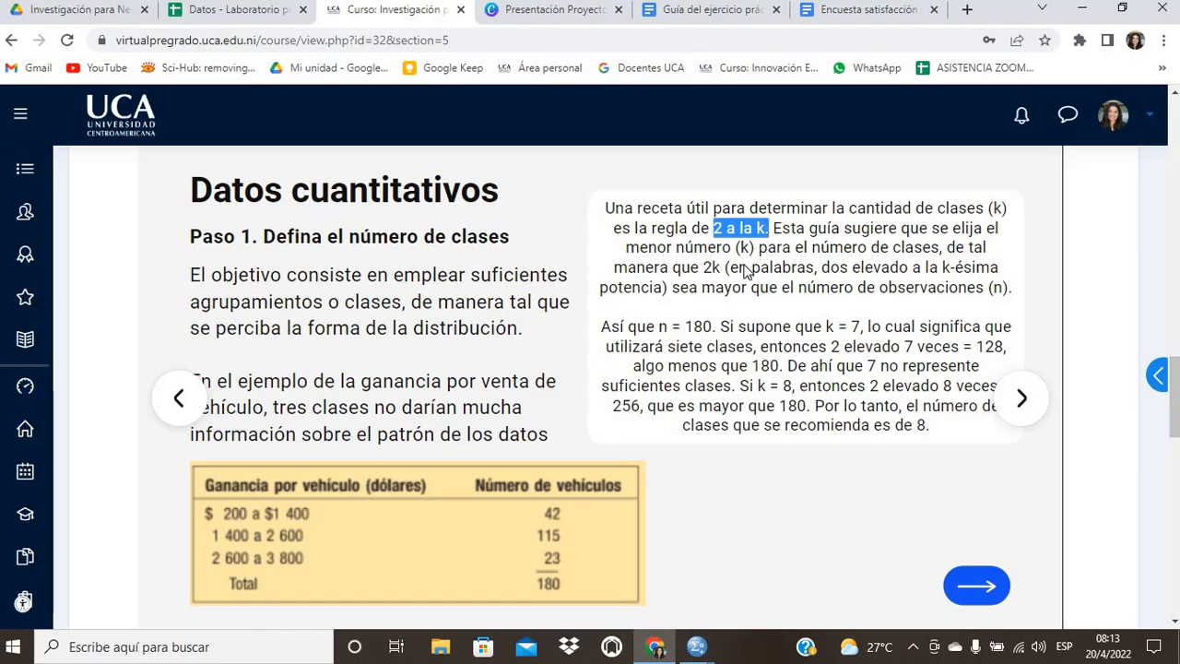
{"action": "double_click", "coordinate": [950, 271]}
{"action": "left_click", "coordinate": [669, 291], "text": "shift"}
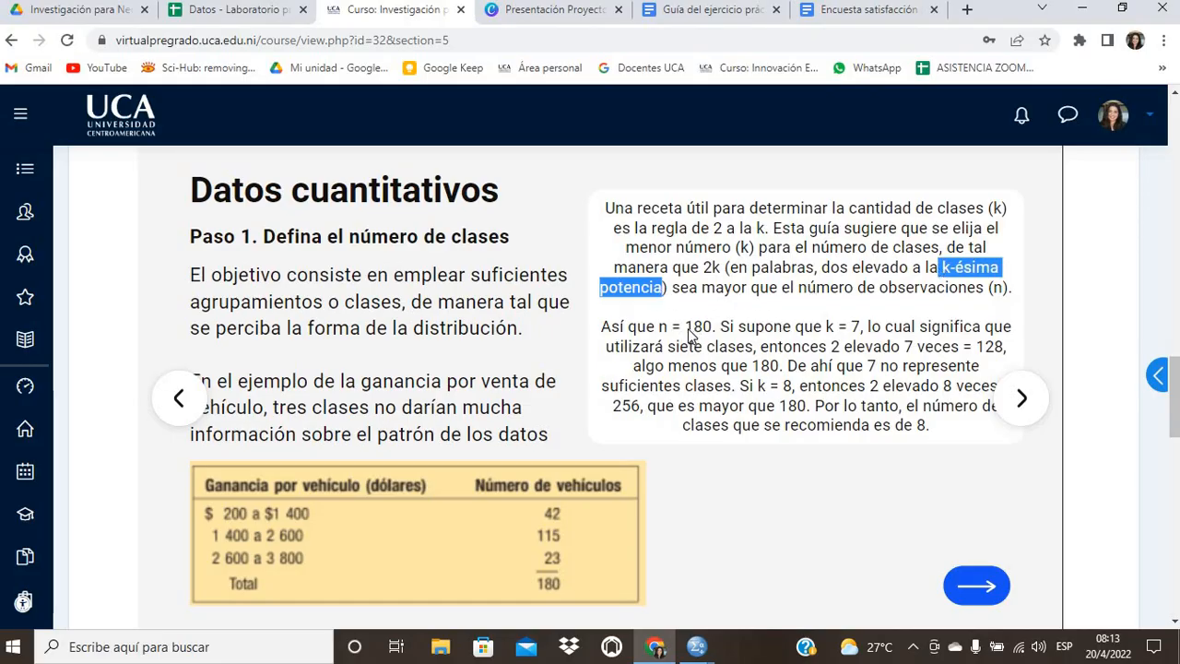
{"action": "left_click_drag", "start_coordinate": [685, 330], "coordinate": [712, 332]}
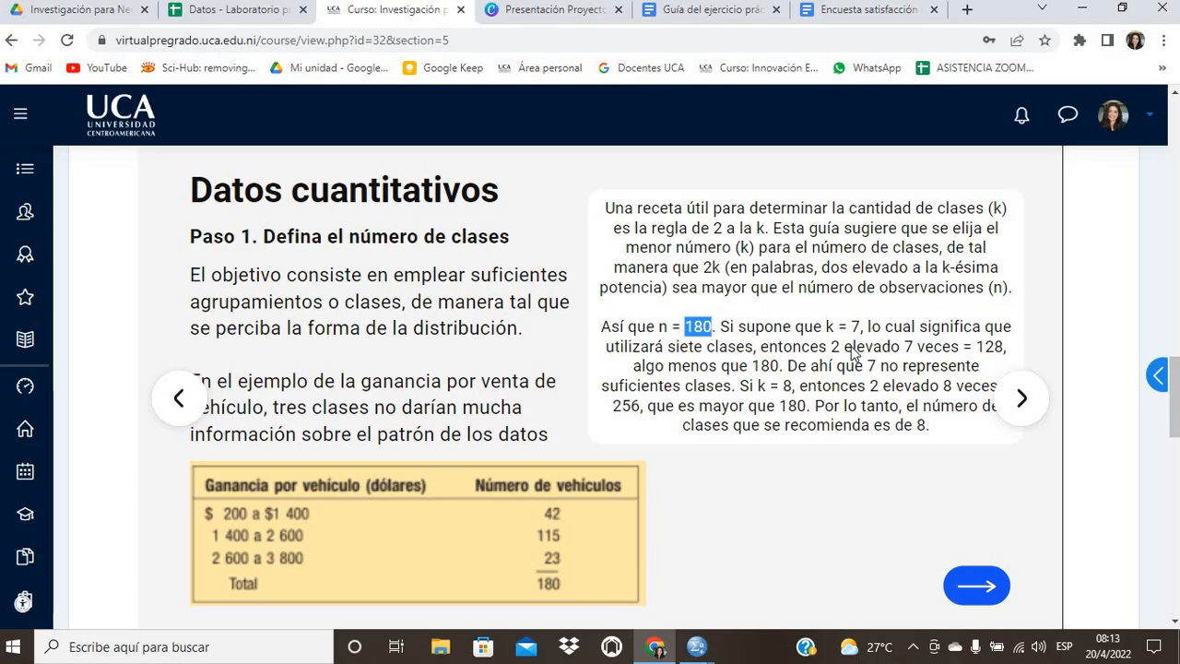
{"action": "left_click_drag", "start_coordinate": [827, 329], "coordinate": [861, 330]}
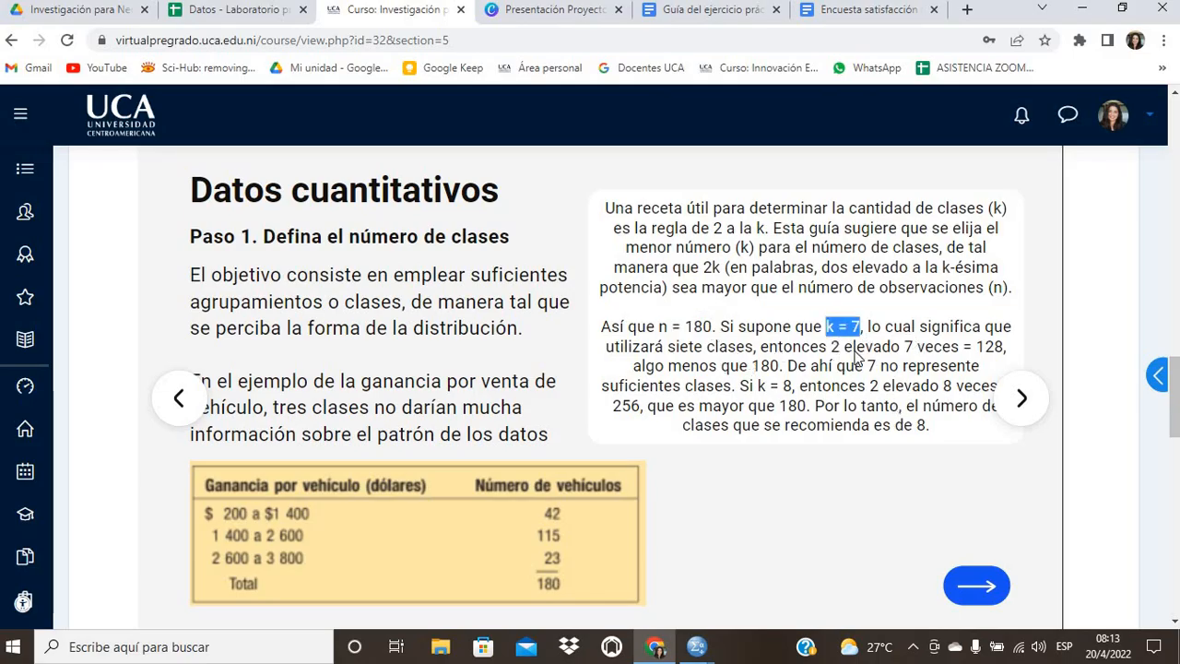
{"action": "left_click", "coordinate": [1000, 355]}
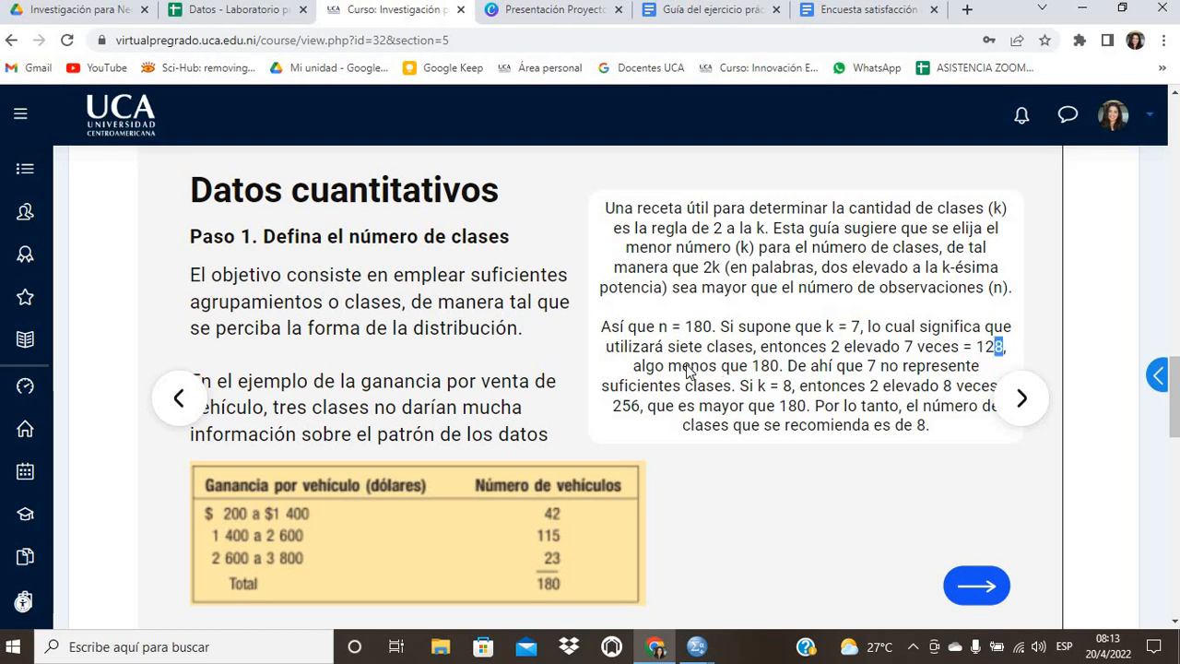
{"action": "left_click_drag", "start_coordinate": [684, 367], "coordinate": [780, 369]}
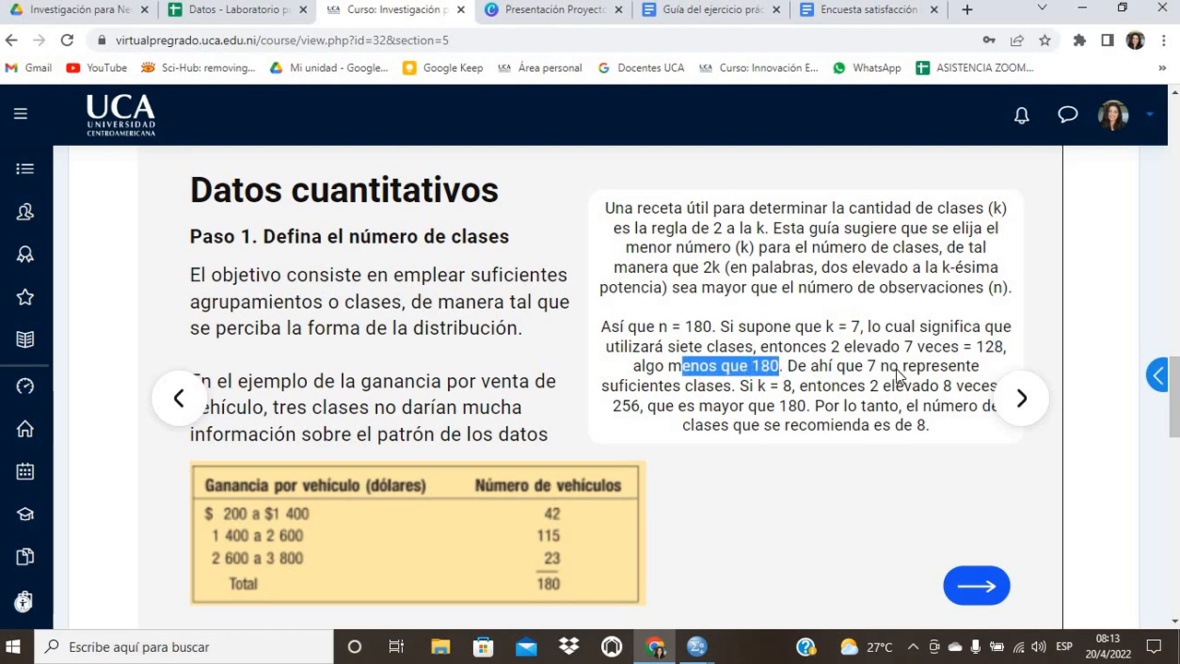
{"action": "left_click_drag", "start_coordinate": [756, 386], "coordinate": [793, 386]}
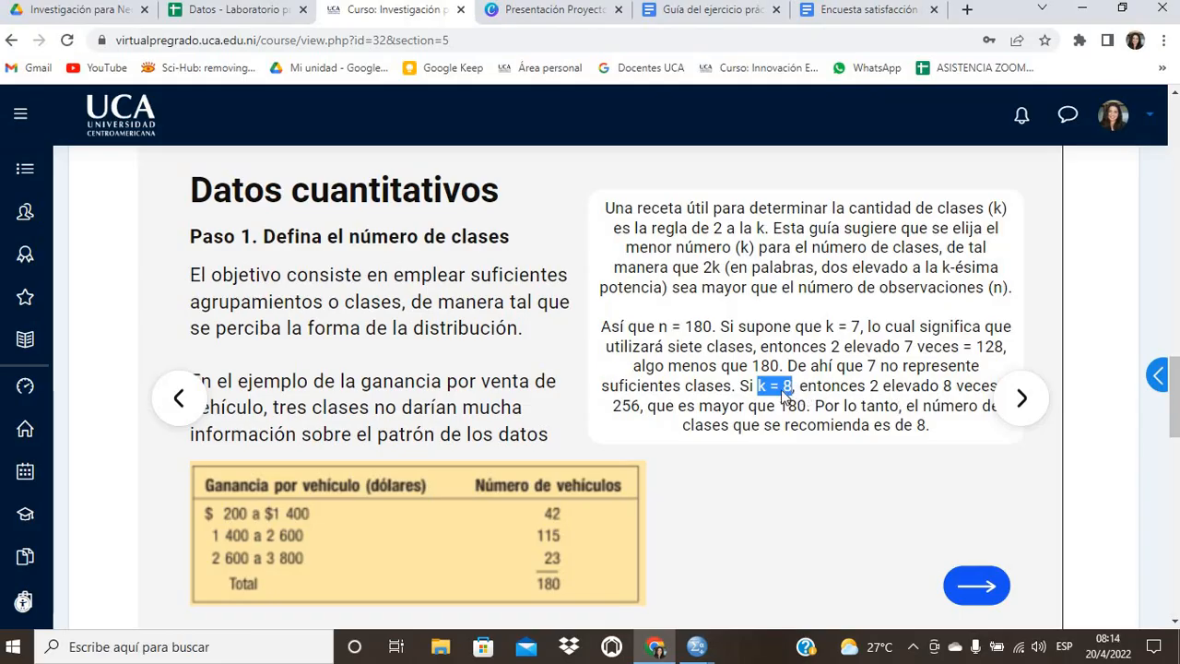
{"action": "left_click_drag", "start_coordinate": [612, 406], "coordinate": [644, 406]}
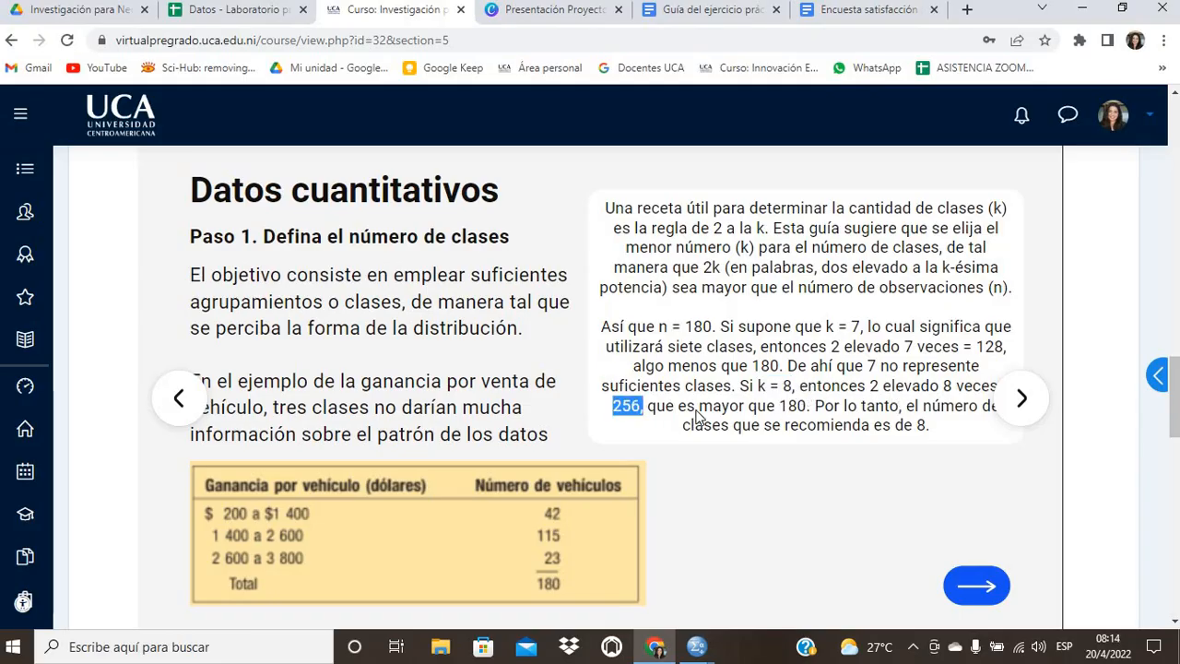
{"action": "left_click_drag", "start_coordinate": [779, 406], "coordinate": [808, 406]}
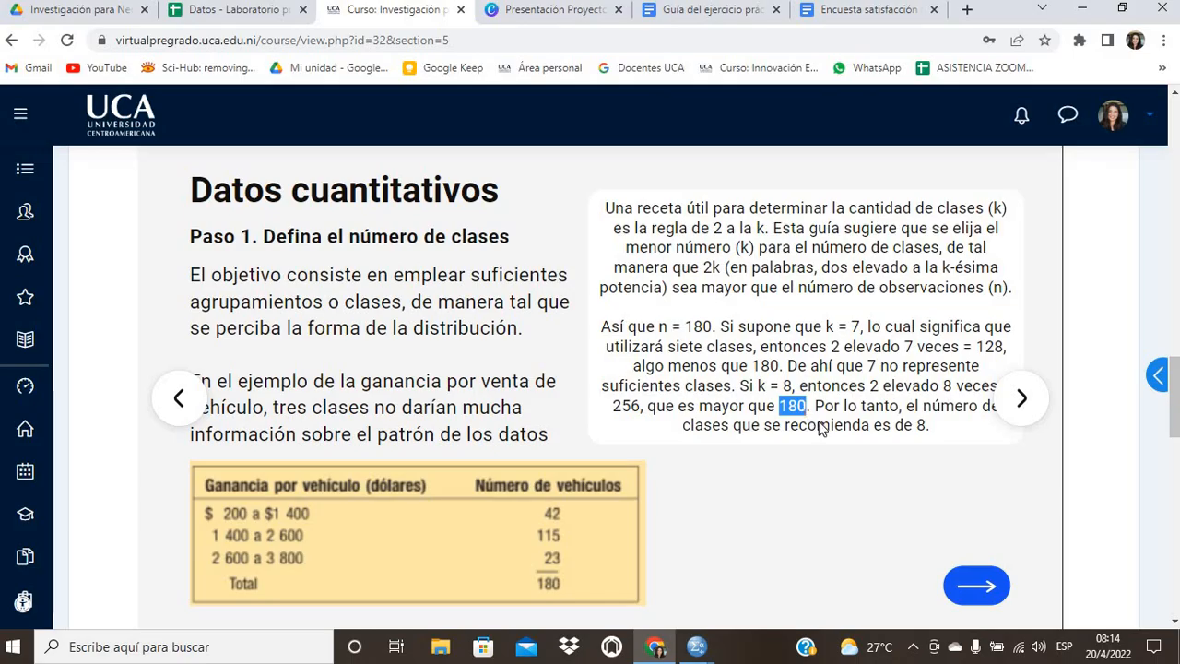
{"action": "left_click_drag", "start_coordinate": [933, 428], "coordinate": [673, 430]}
Examine the Paso 2 slide on class width and the interval calculations in the Datos - Laboratorio práctico SPSS spreadsheet.
{"action": "left_click", "coordinate": [1021, 398]}
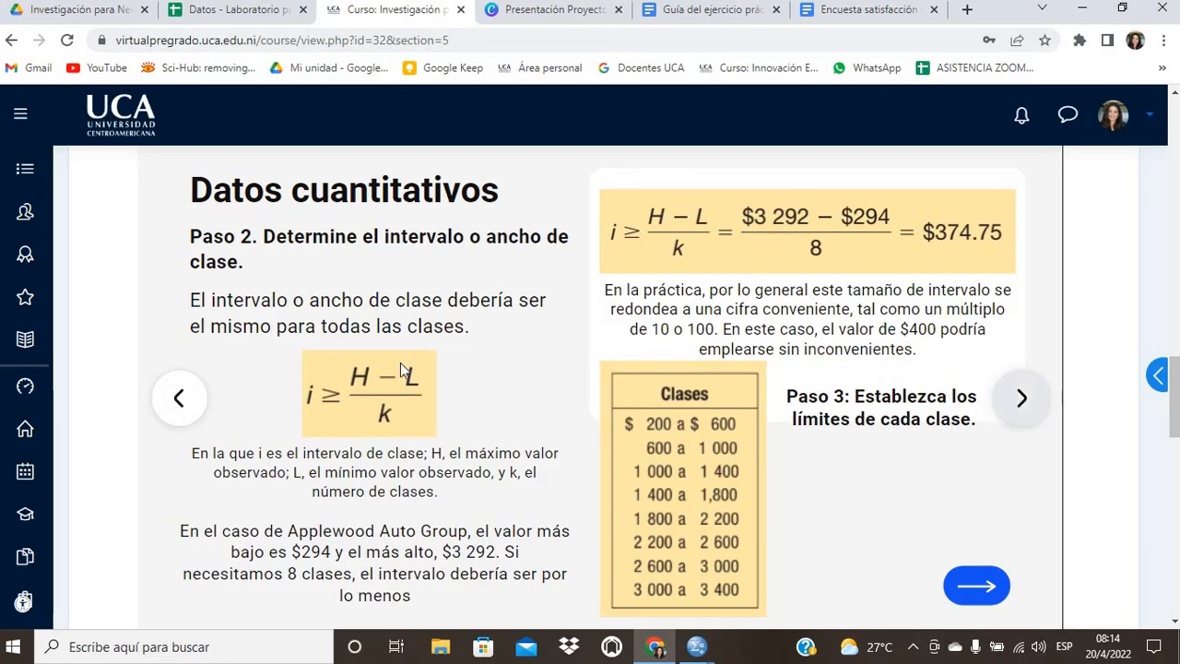
{"action": "left_click", "coordinate": [1021, 397]}
{"action": "left_click", "coordinate": [178, 402]}
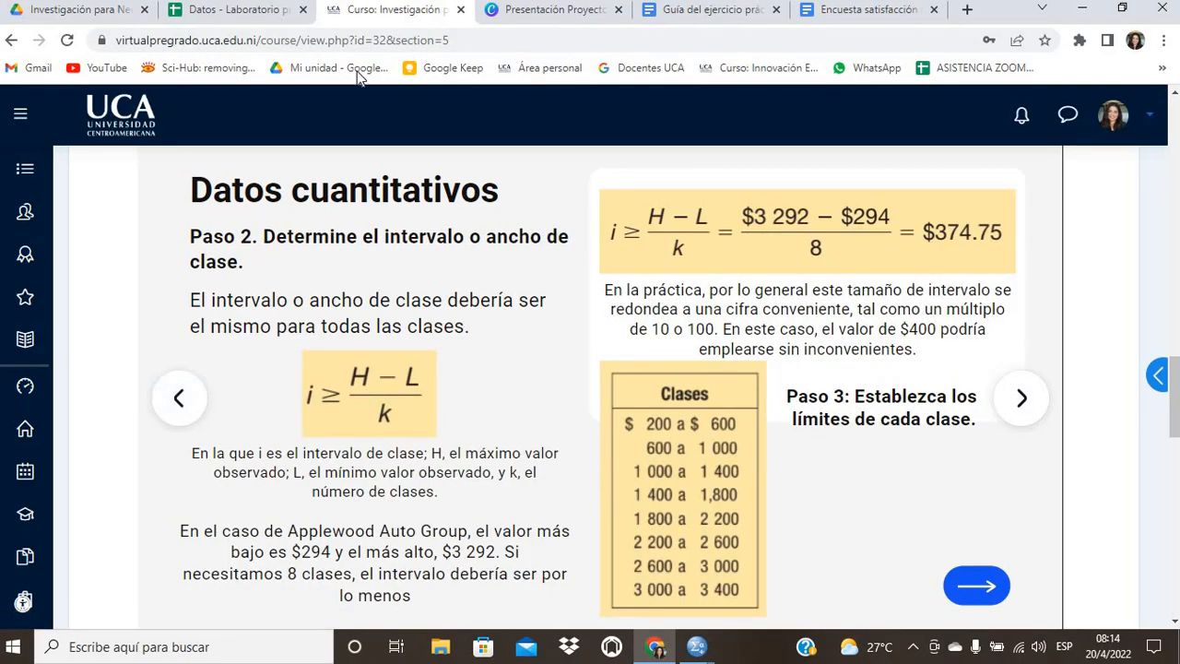
{"action": "left_click", "coordinate": [235, 10]}
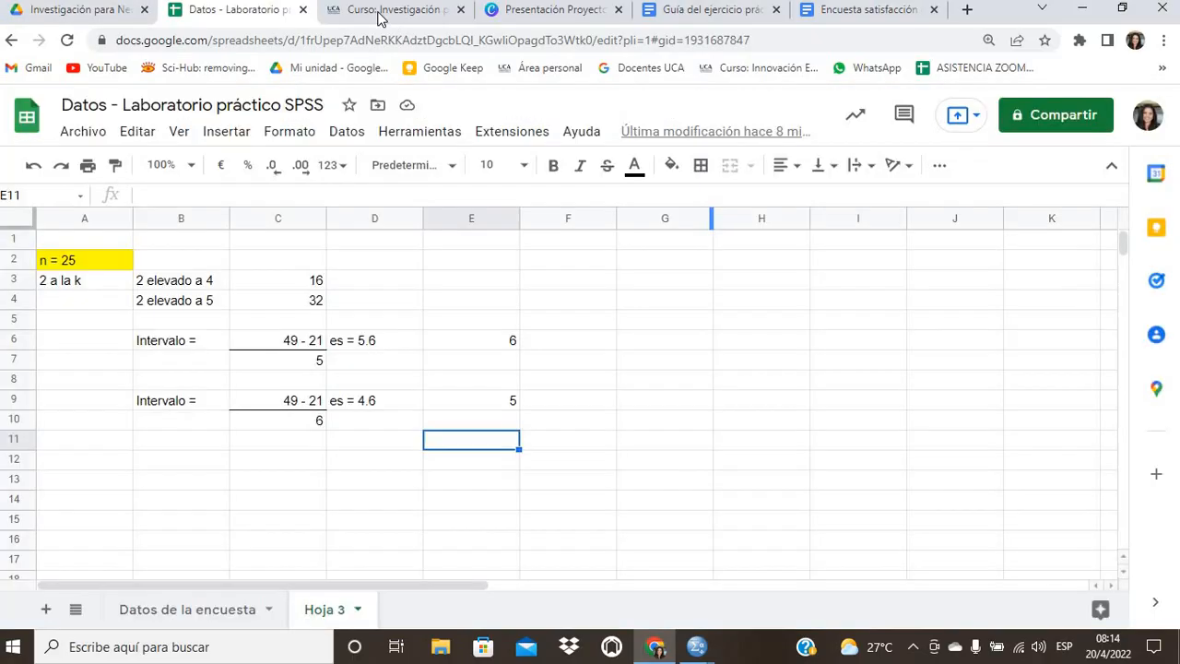
Switch back to the Preparados.sav data editor in SPSS and look through all the Edad values.
{"action": "mouse_move", "coordinate": [698, 646]}
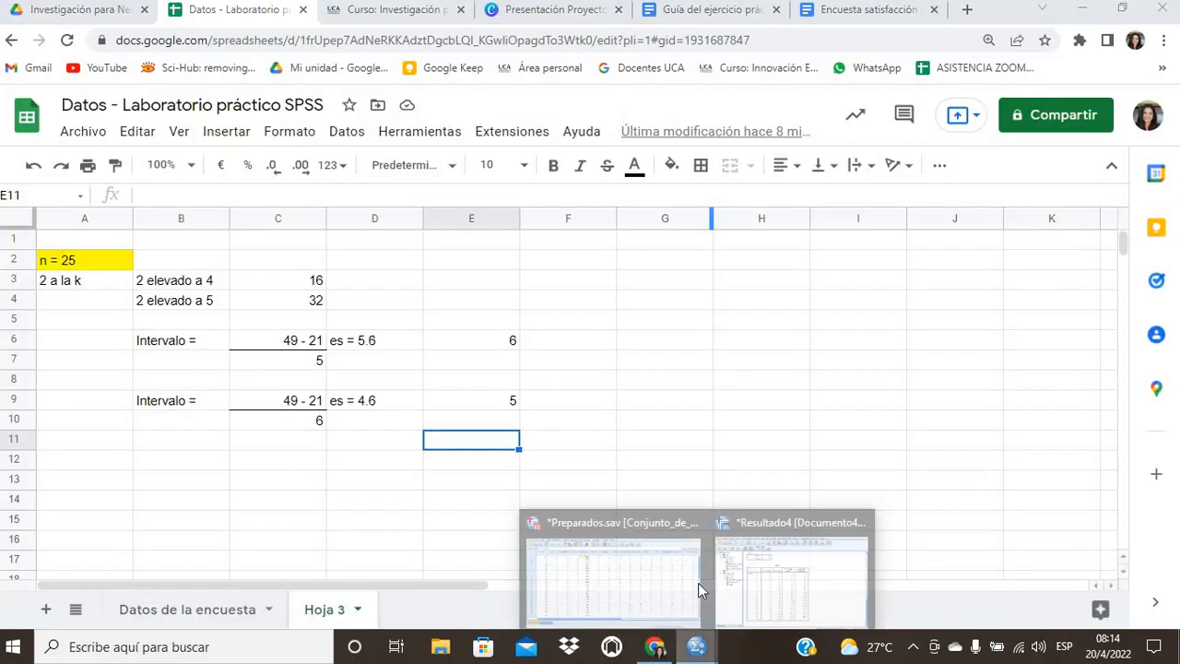
{"action": "left_click", "coordinate": [643, 585]}
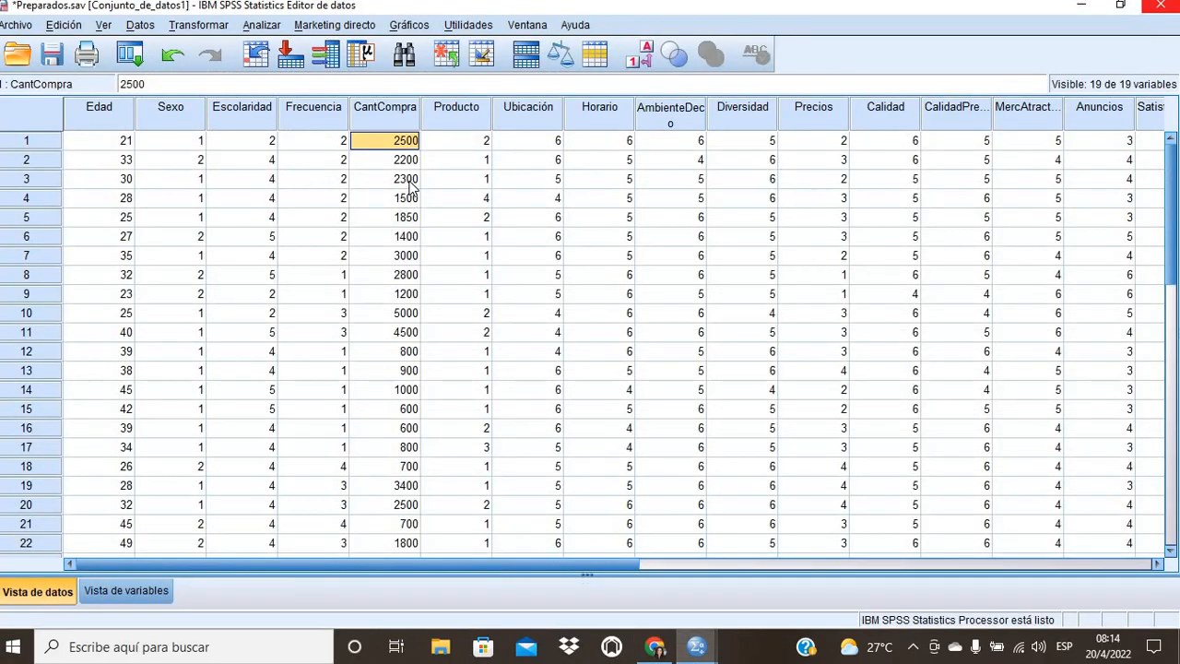
{"action": "left_click", "coordinate": [111, 145]}
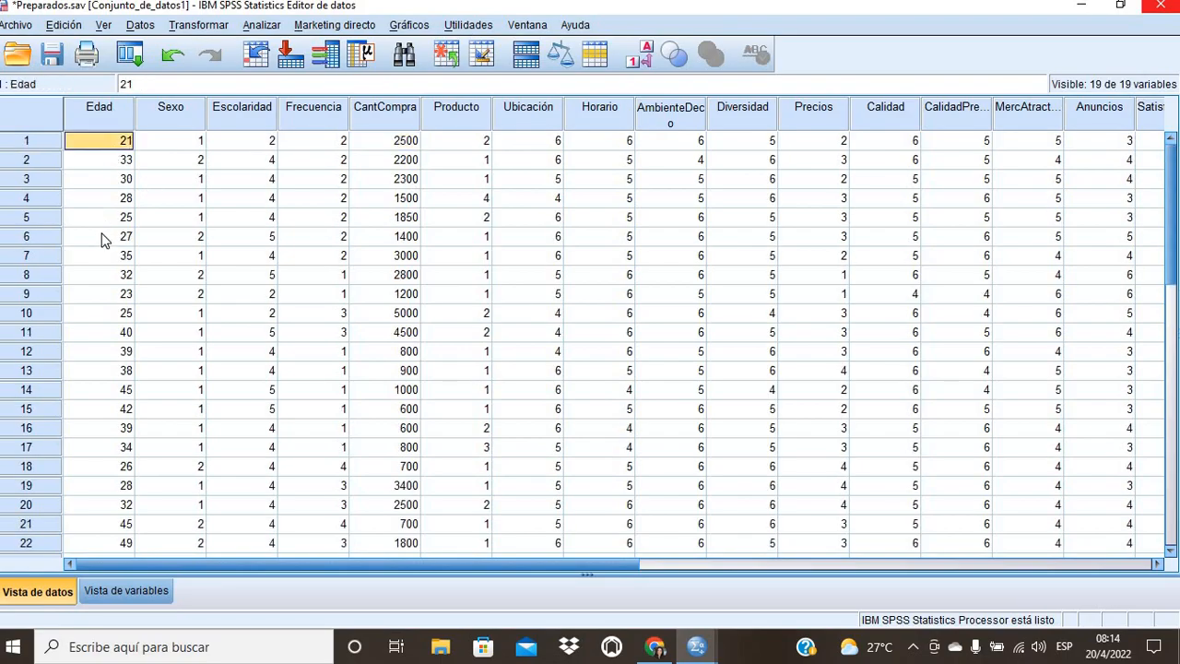
{"action": "scroll", "coordinate": [110, 297], "scroll_direction": "down", "scroll_amount": 3}
{"action": "scroll", "coordinate": [107, 295], "scroll_direction": "up", "scroll_amount": 3}
{"action": "scroll", "coordinate": [115, 516], "scroll_direction": "down", "scroll_amount": 2}
{"action": "scroll", "coordinate": [110, 505], "scroll_direction": "up", "scroll_amount": 1}
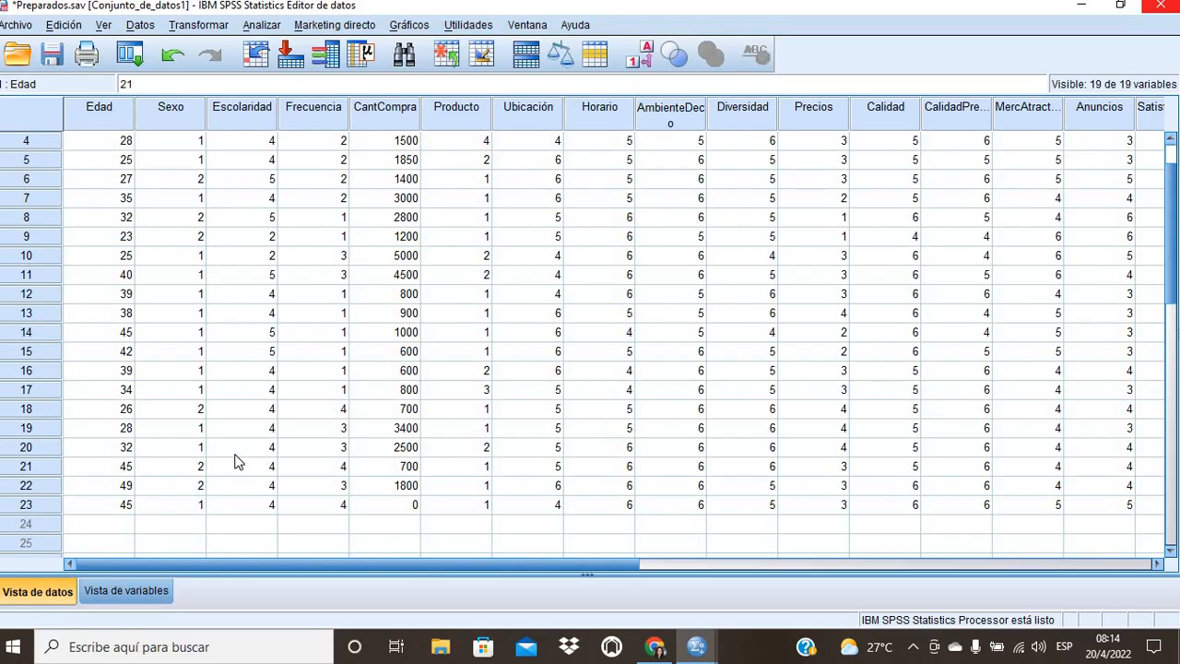
{"action": "scroll", "coordinate": [127, 466], "scroll_direction": "up", "scroll_amount": 1}
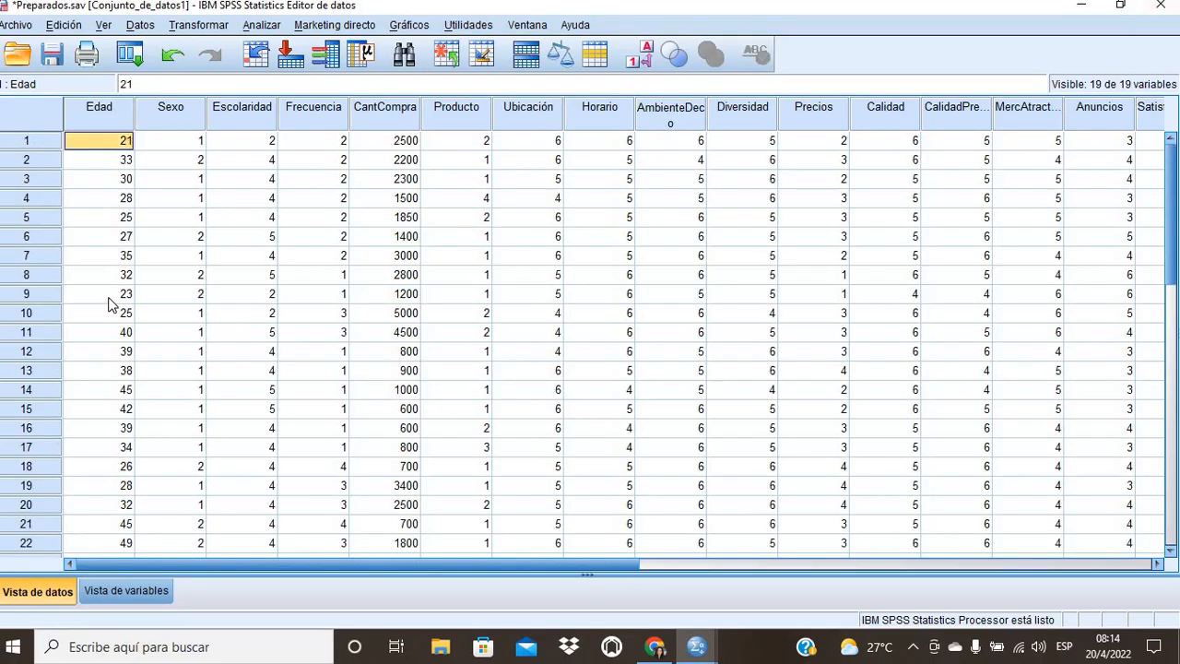
{"action": "scroll", "coordinate": [118, 208], "scroll_direction": "down", "scroll_amount": 3}
{"action": "scroll", "coordinate": [115, 377], "scroll_direction": "up", "scroll_amount": 3}
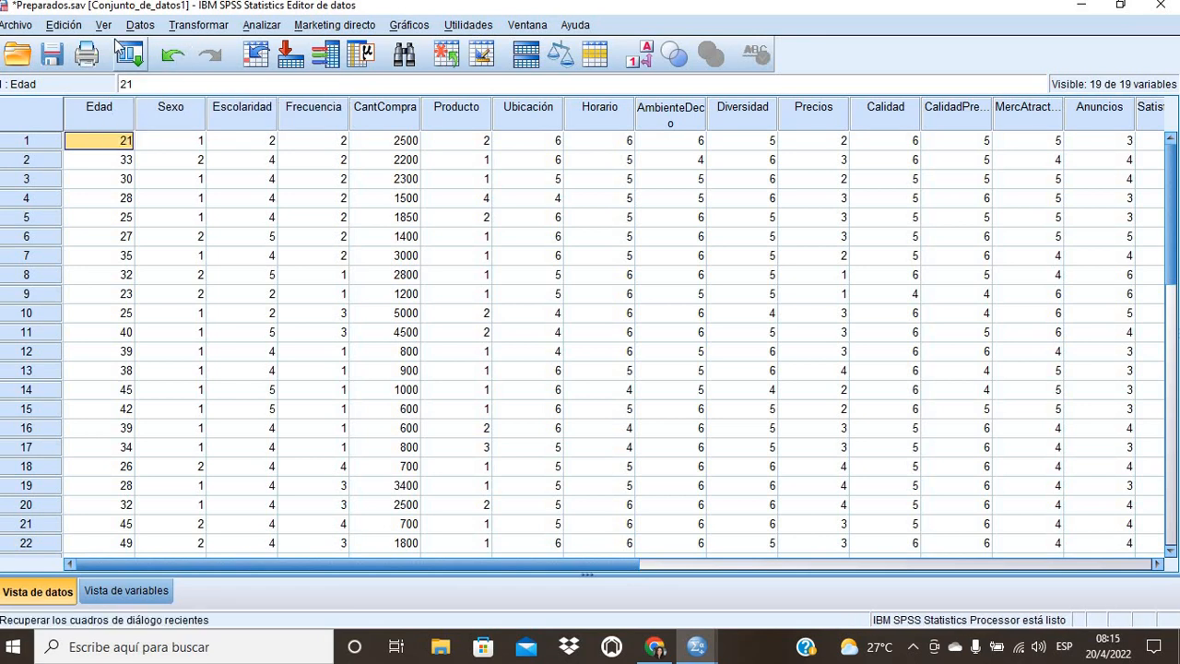
Start Agrupación visual from the data editor and add Edad to the variables to group.
{"action": "left_click", "coordinate": [200, 28]}
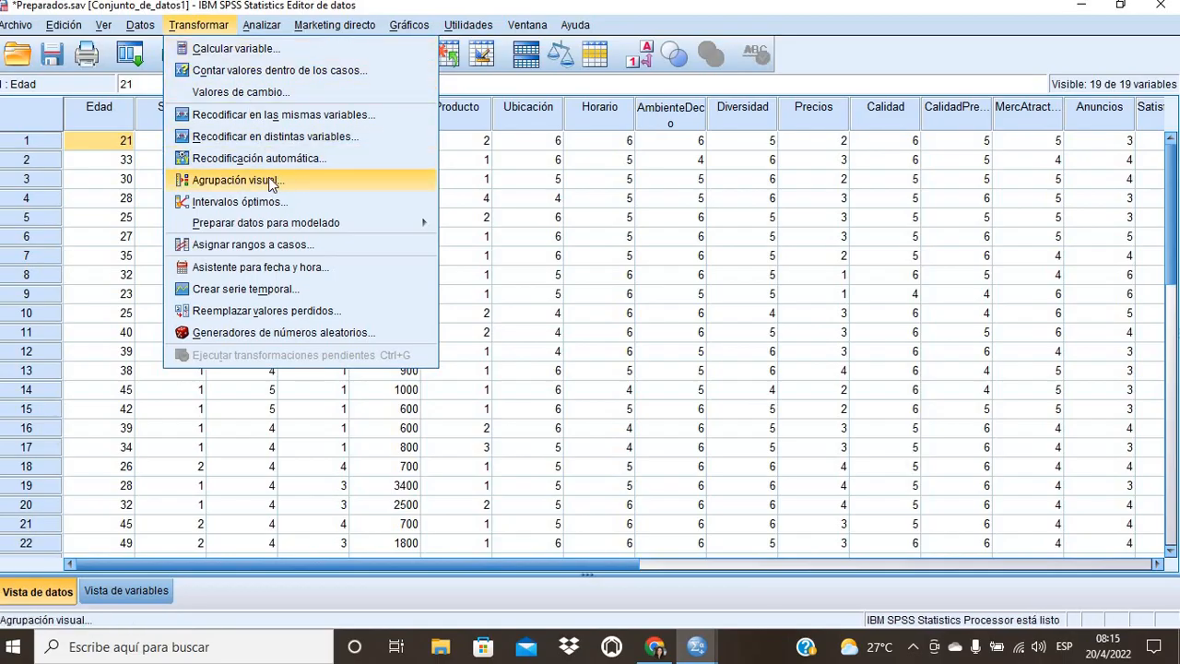
{"action": "left_click", "coordinate": [277, 180]}
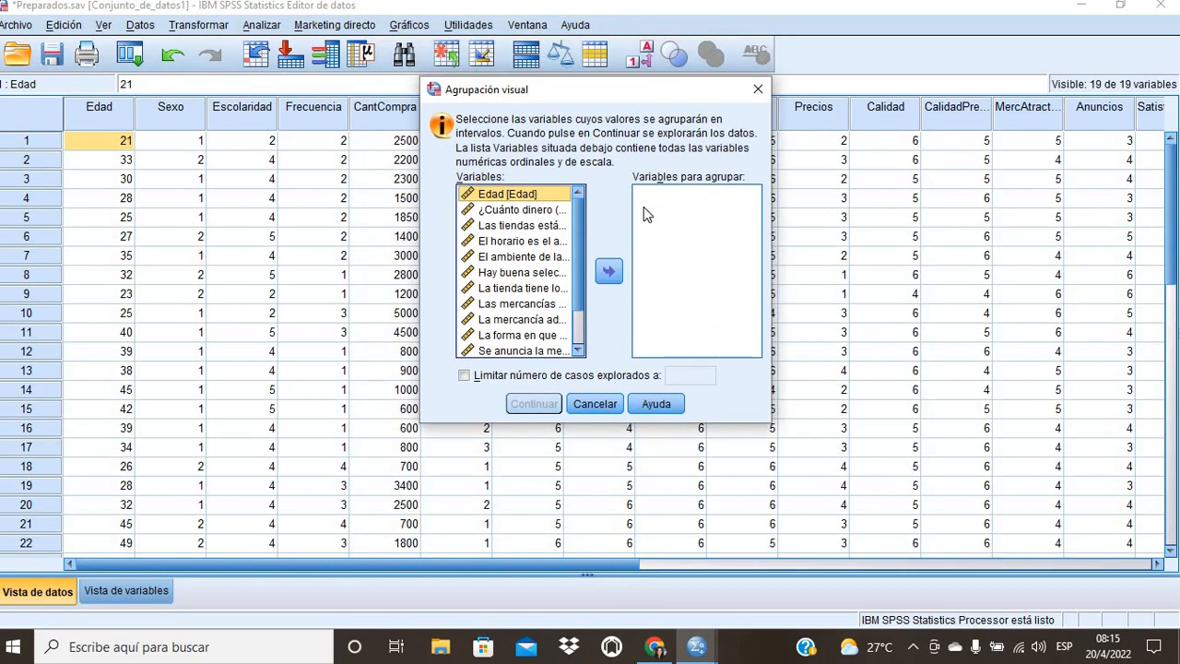
{"action": "left_click", "coordinate": [493, 197]}
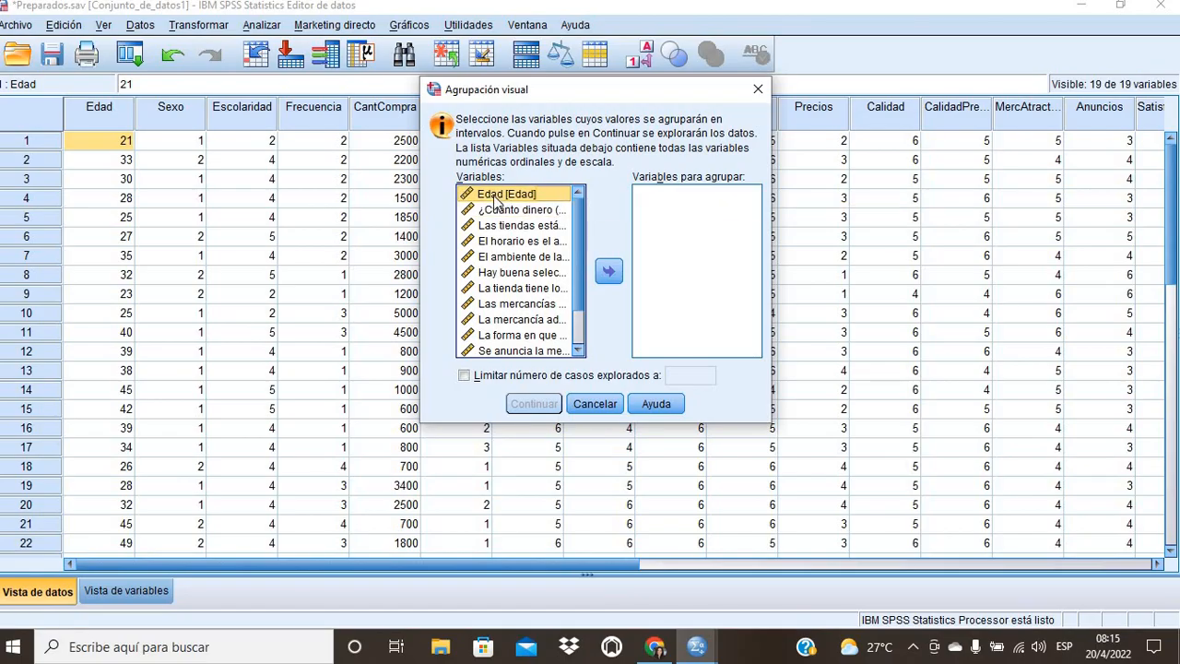
{"action": "left_click", "coordinate": [608, 270]}
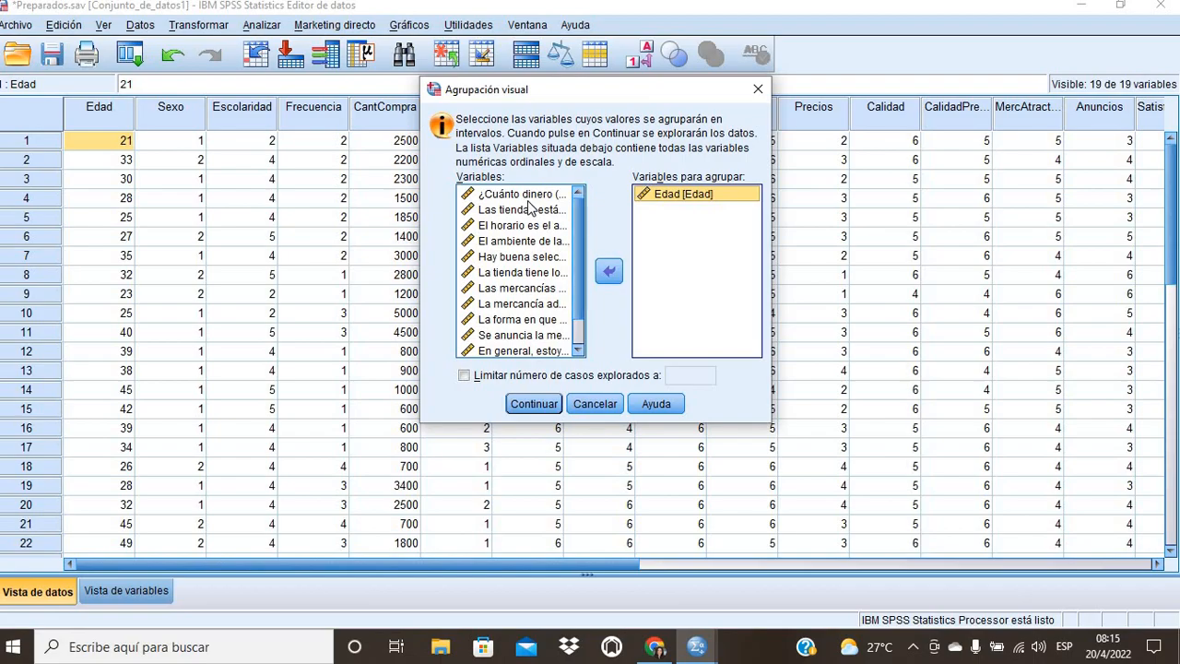
Try selecting CantCompra as the variable to group, and remove and restore Edad in the grouping list.
{"action": "left_click", "coordinate": [516, 198]}
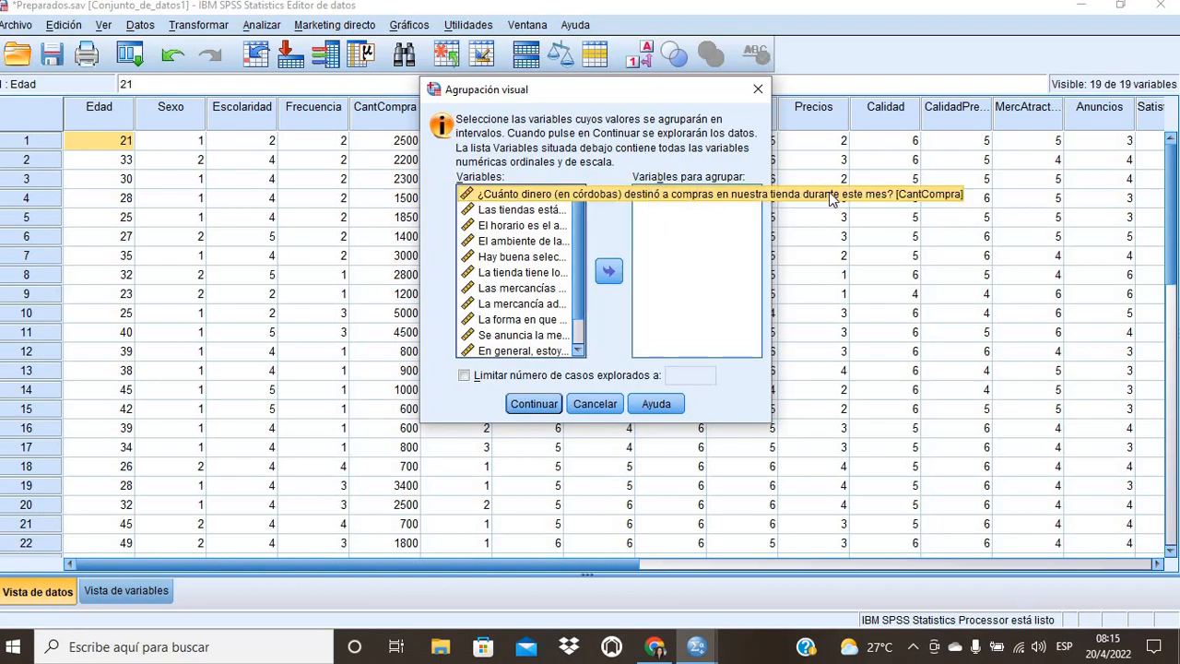
{"action": "left_click", "coordinate": [609, 270]}
{"action": "left_click", "coordinate": [609, 271]}
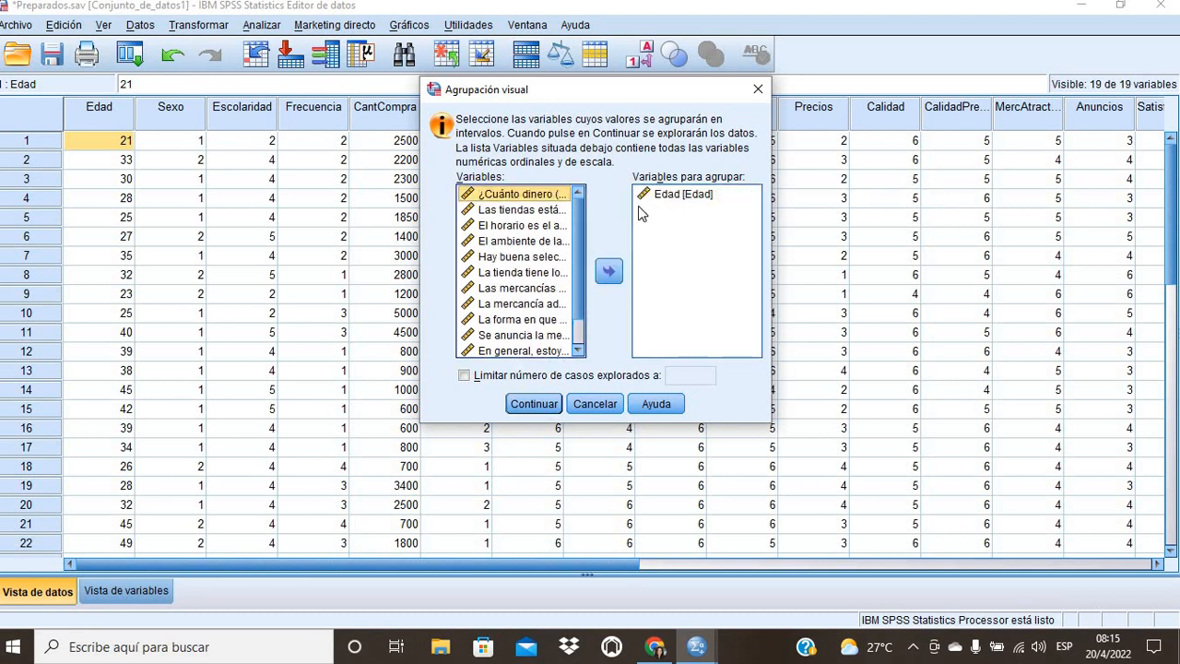
{"action": "left_click", "coordinate": [663, 194]}
{"action": "left_click", "coordinate": [608, 270]}
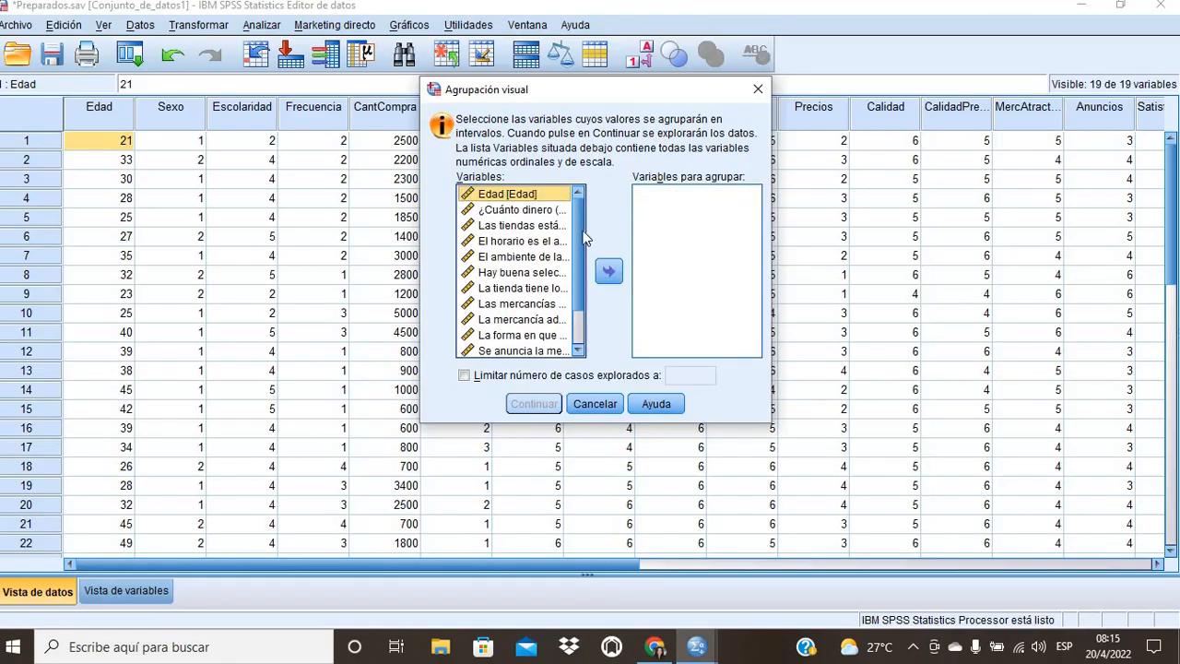
{"action": "left_click", "coordinate": [611, 273]}
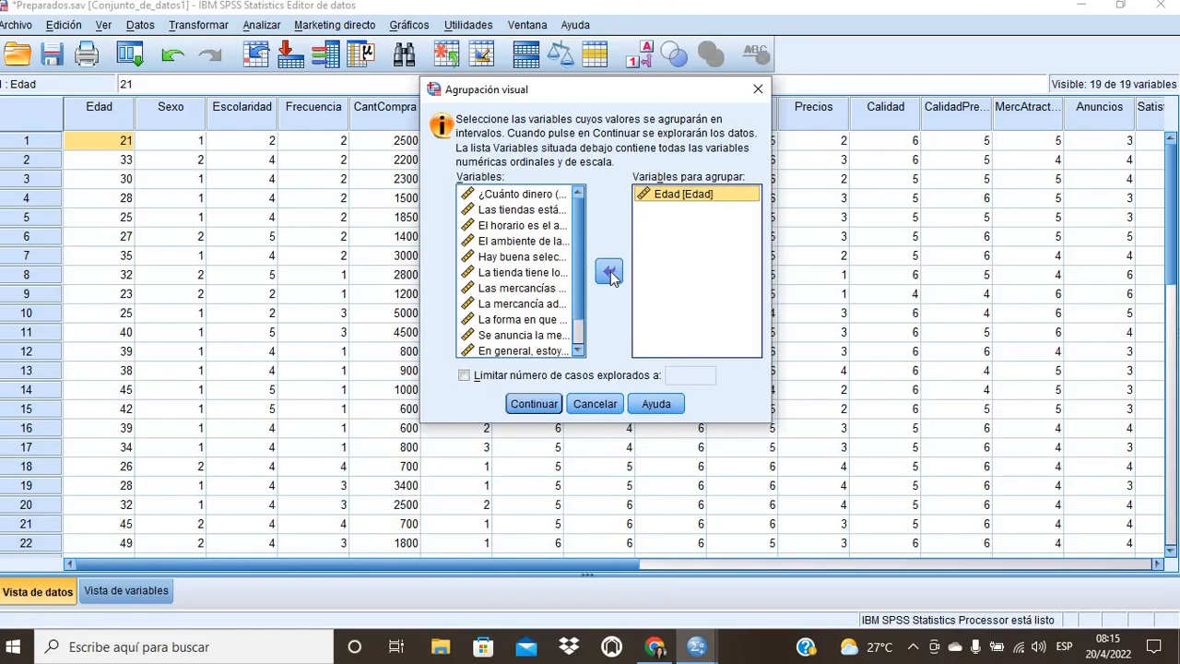
Continue to the visual grouping settings with Edad as the variable to group.
{"action": "left_click", "coordinate": [534, 406]}
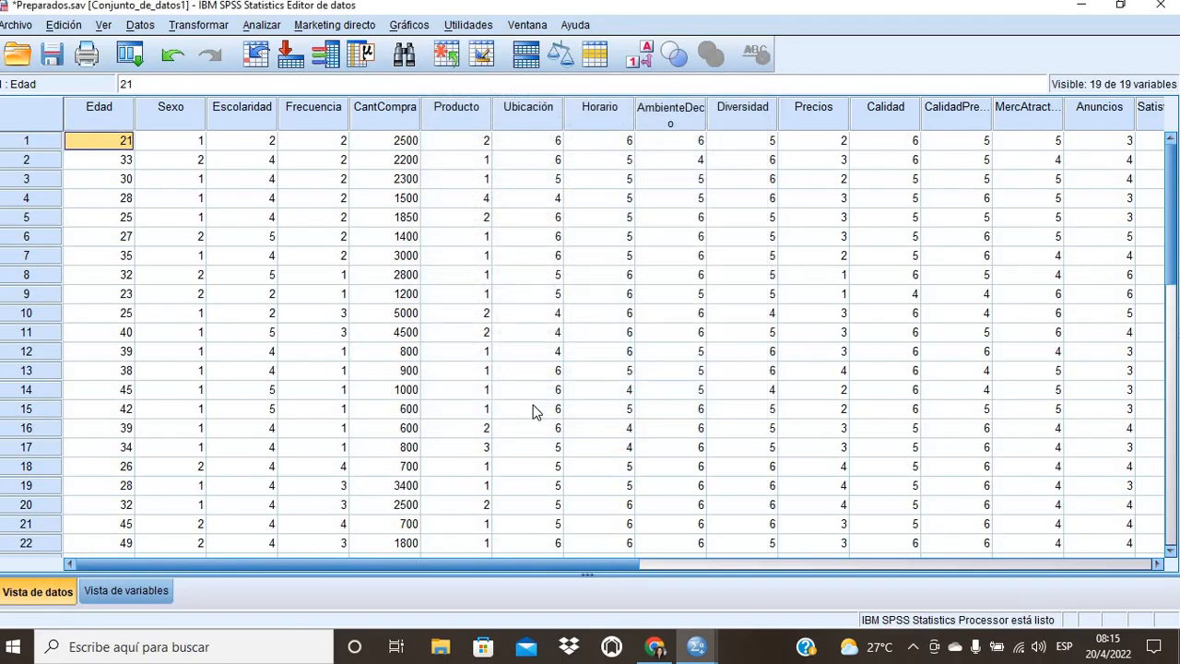
Name the grouped variable Edad2 in the visual grouping settings and check its label Edad (agrupado).
{"action": "mouse_move", "coordinate": [563, 112]}
{"action": "left_mouse_down"}
{"action": "mouse_move", "coordinate": [683, 116]}
{"action": "mouse_move", "coordinate": [590, 68]}
{"action": "mouse_move", "coordinate": [608, 85]}
{"action": "mouse_move", "coordinate": [571, 92]}
{"action": "left_mouse_up"}
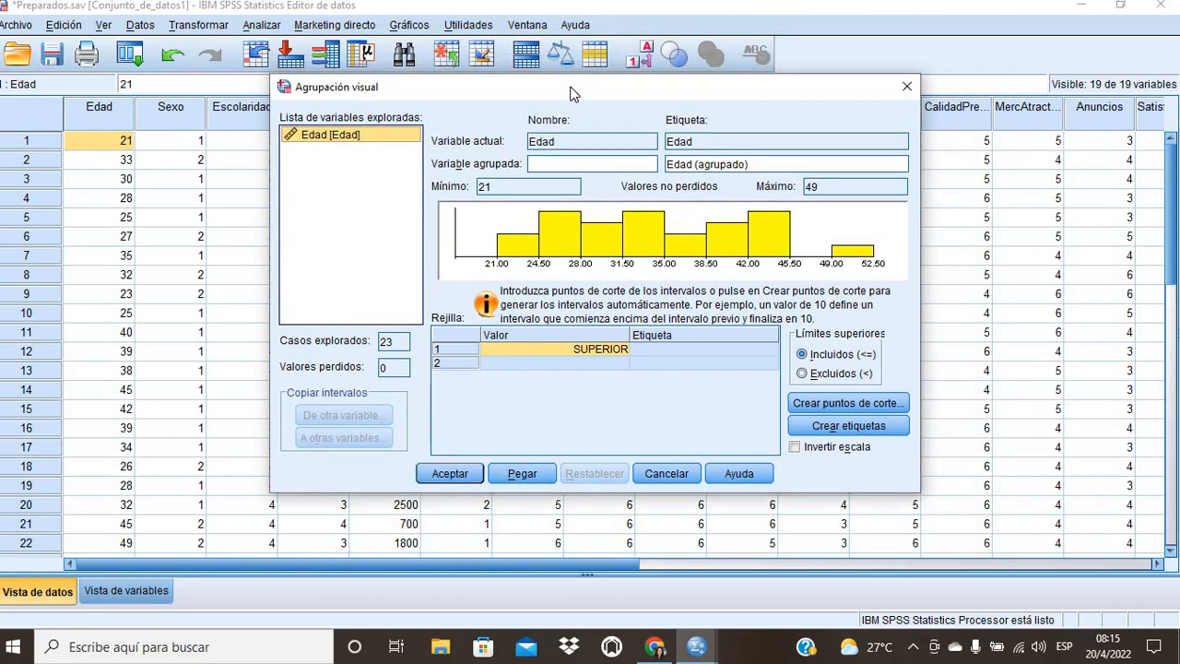
{"action": "left_click", "coordinate": [684, 142]}
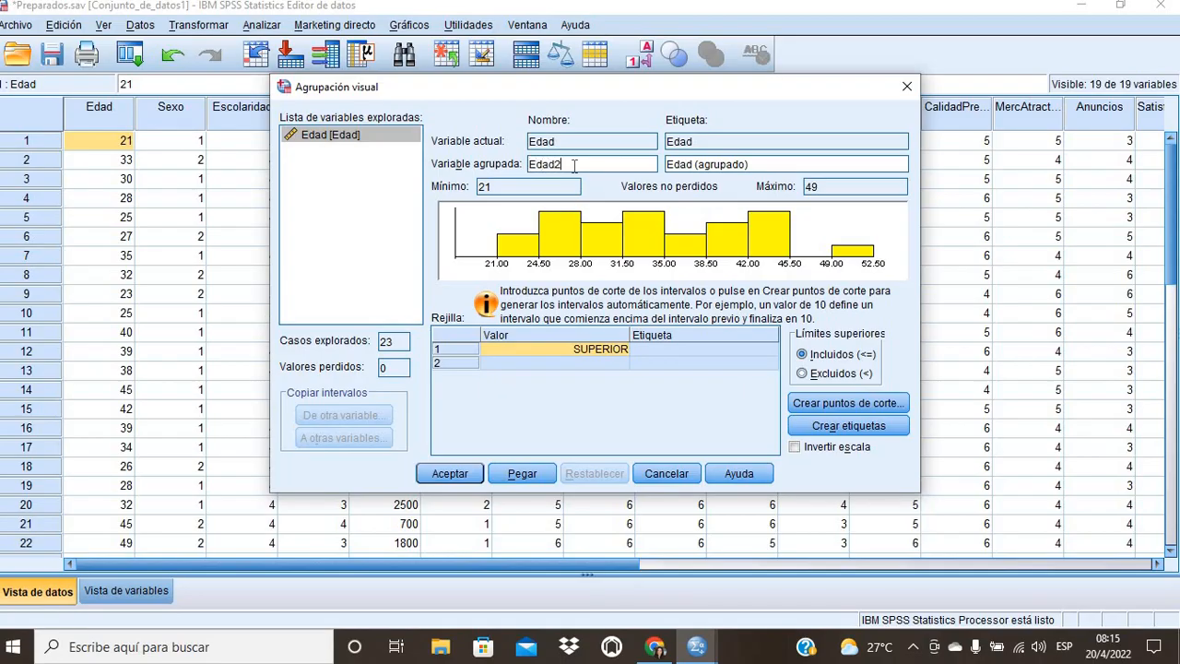
{"action": "left_click_drag", "start_coordinate": [560, 166], "coordinate": [513, 177]}
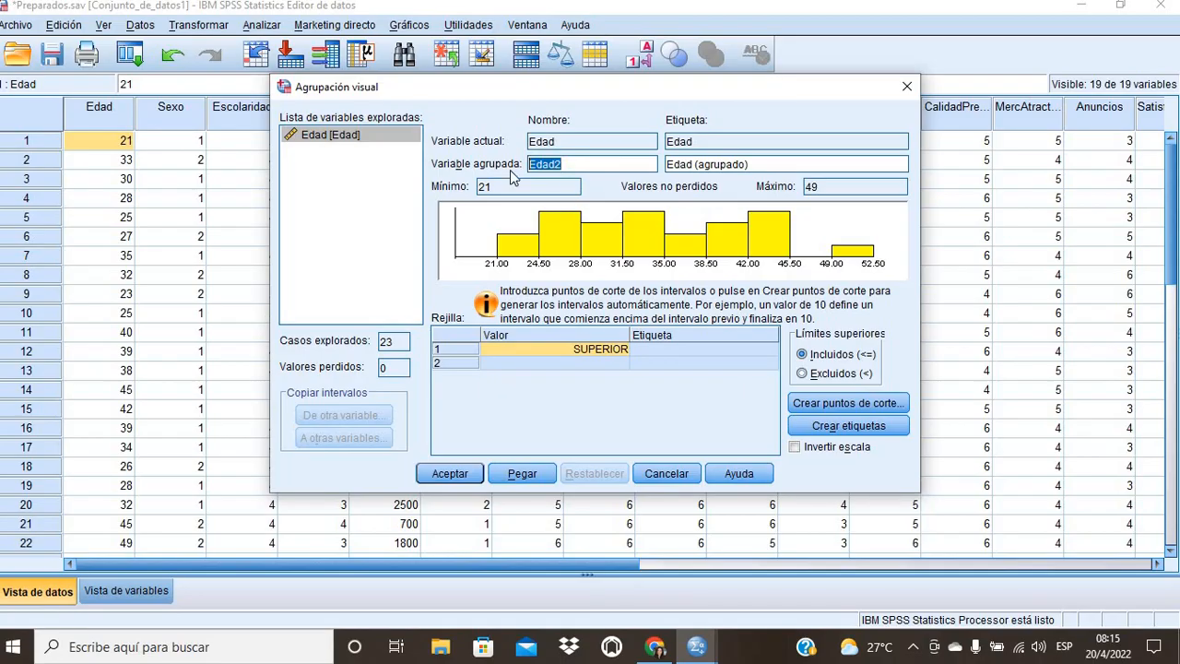
{"action": "left_click", "coordinate": [572, 166]}
{"action": "left_click_drag", "start_coordinate": [668, 164], "coordinate": [813, 163]}
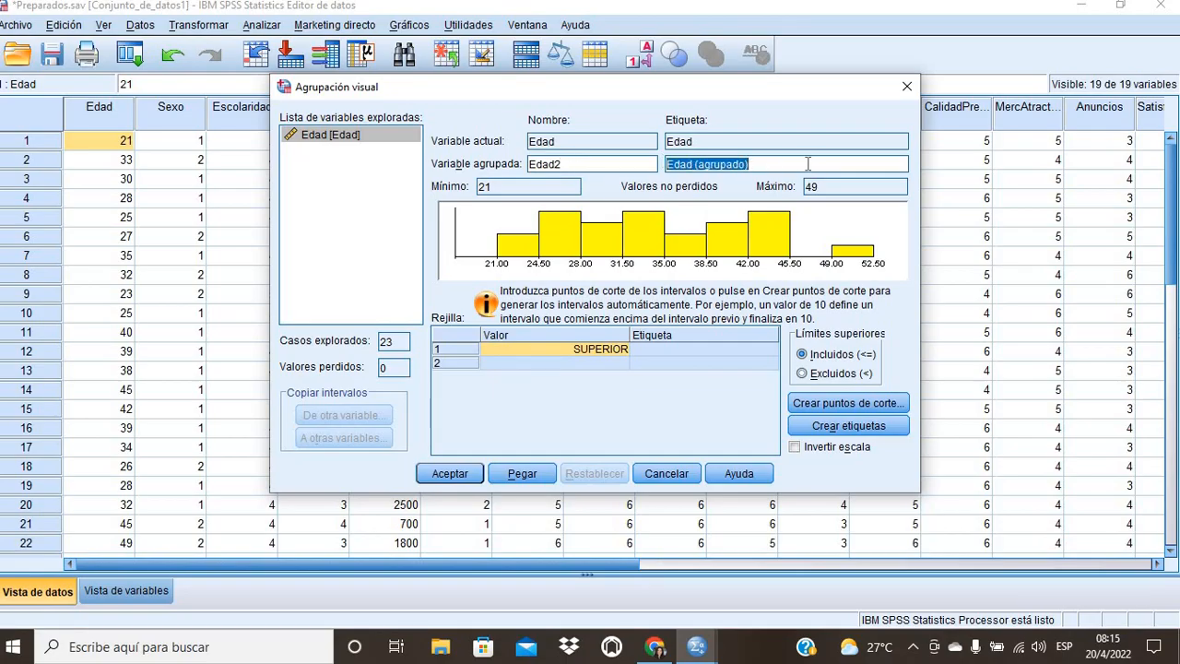
{"action": "left_click", "coordinate": [808, 163]}
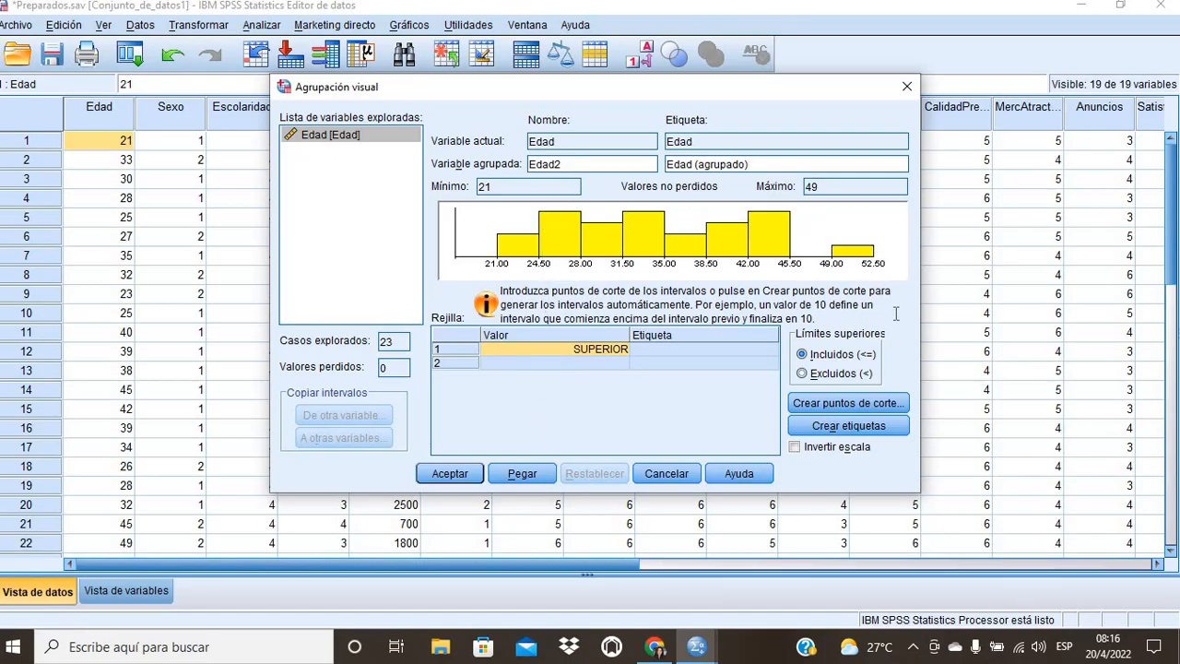
Open the cut point settings for Edad2 with equal-width intervals, uncovering the grouping dialog, and go to the first cut point position.
{"action": "left_click", "coordinate": [838, 405]}
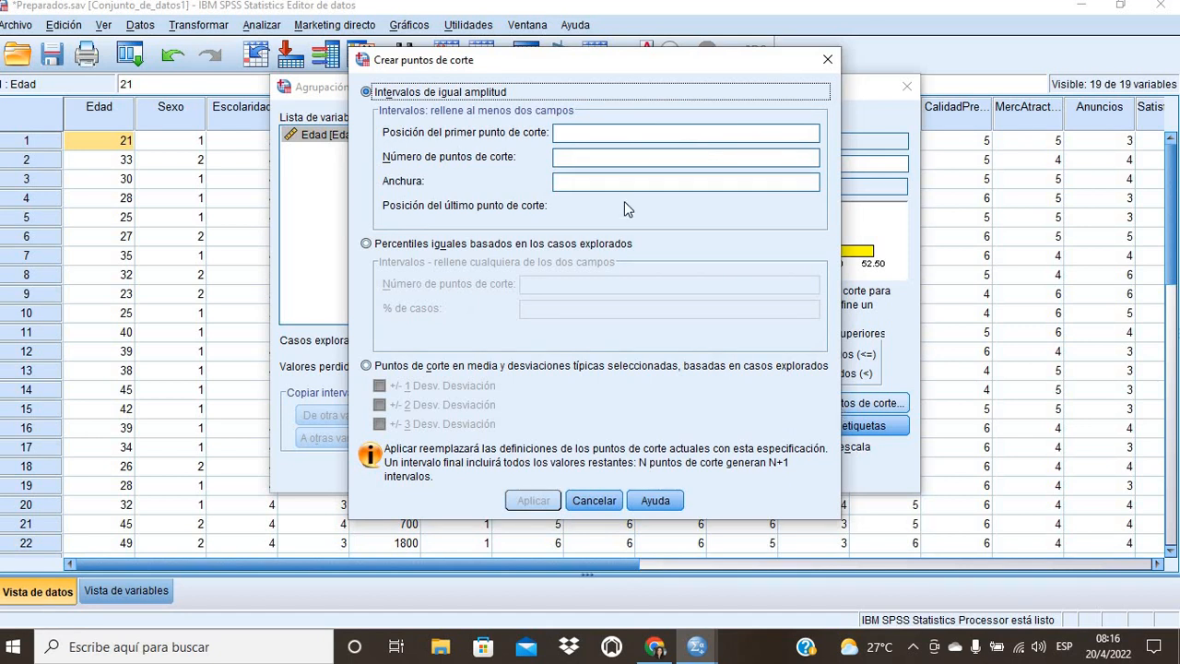
{"action": "left_click_drag", "start_coordinate": [604, 63], "coordinate": [874, 96]}
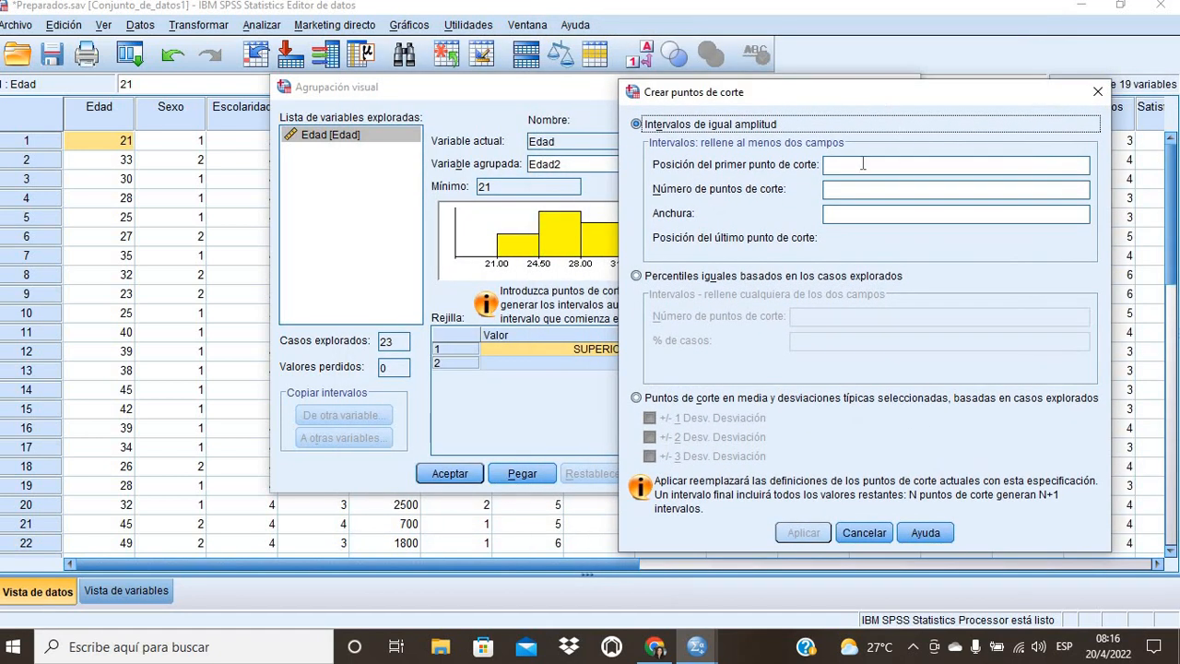
{"action": "left_click", "coordinate": [859, 163]}
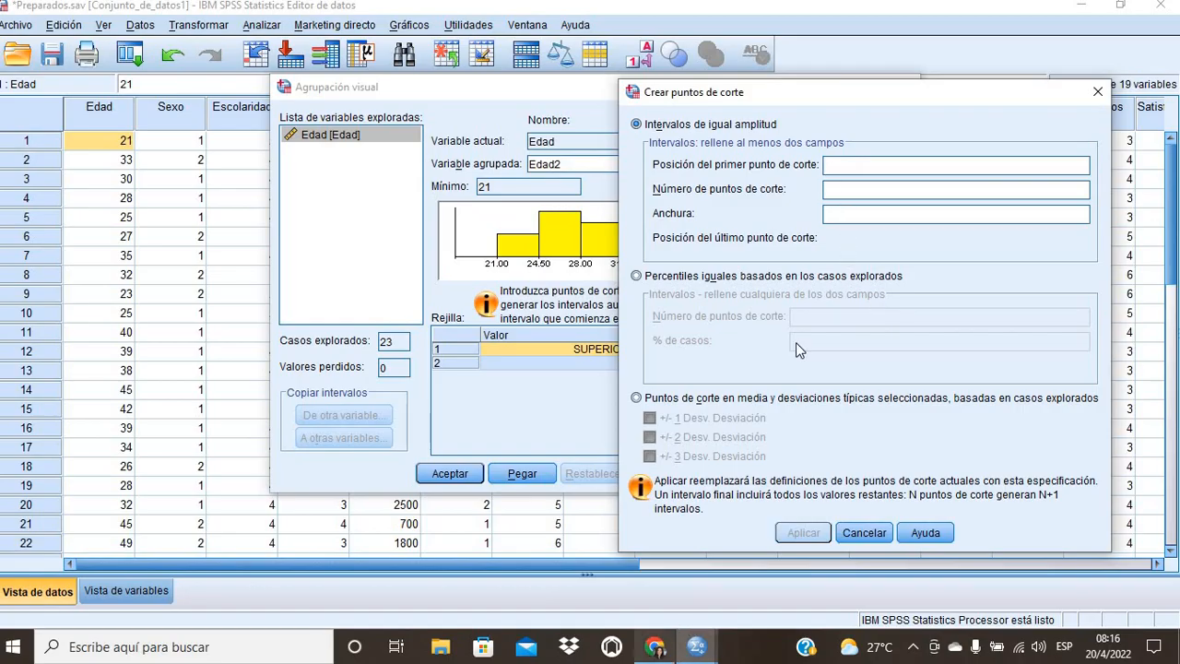
Switch to the Datos - Laboratorio práctico SPSS spreadsheet and change the sample size in cell A2 to n = 23.
{"action": "left_click", "coordinate": [655, 646]}
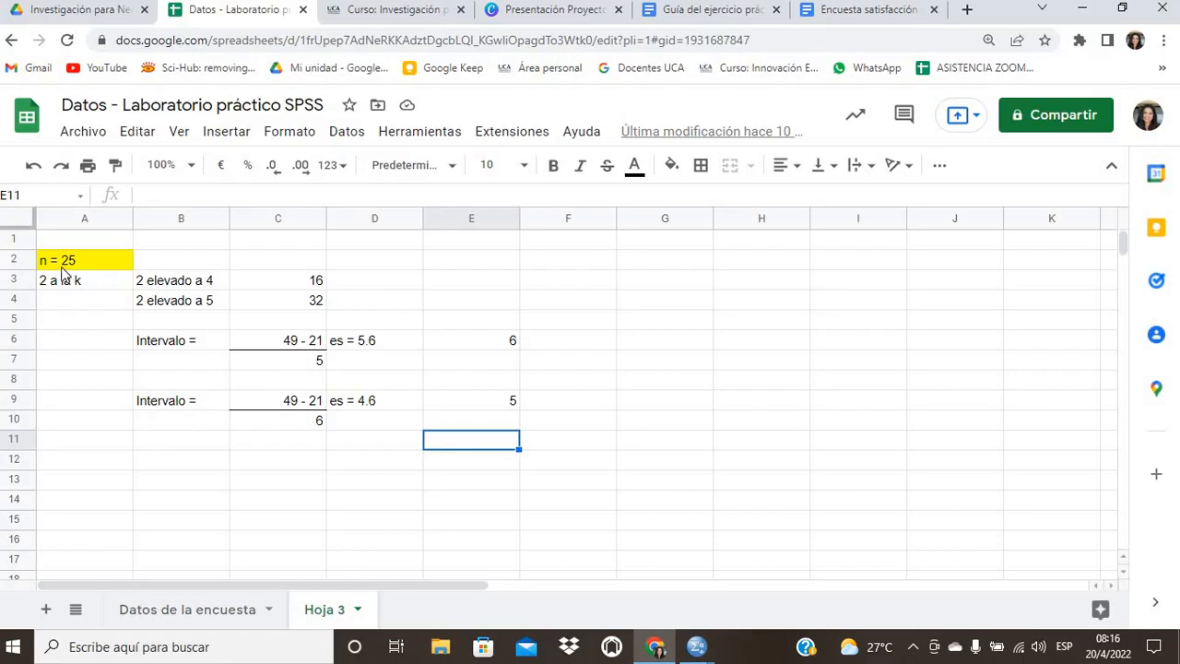
{"action": "left_click", "coordinate": [90, 265]}
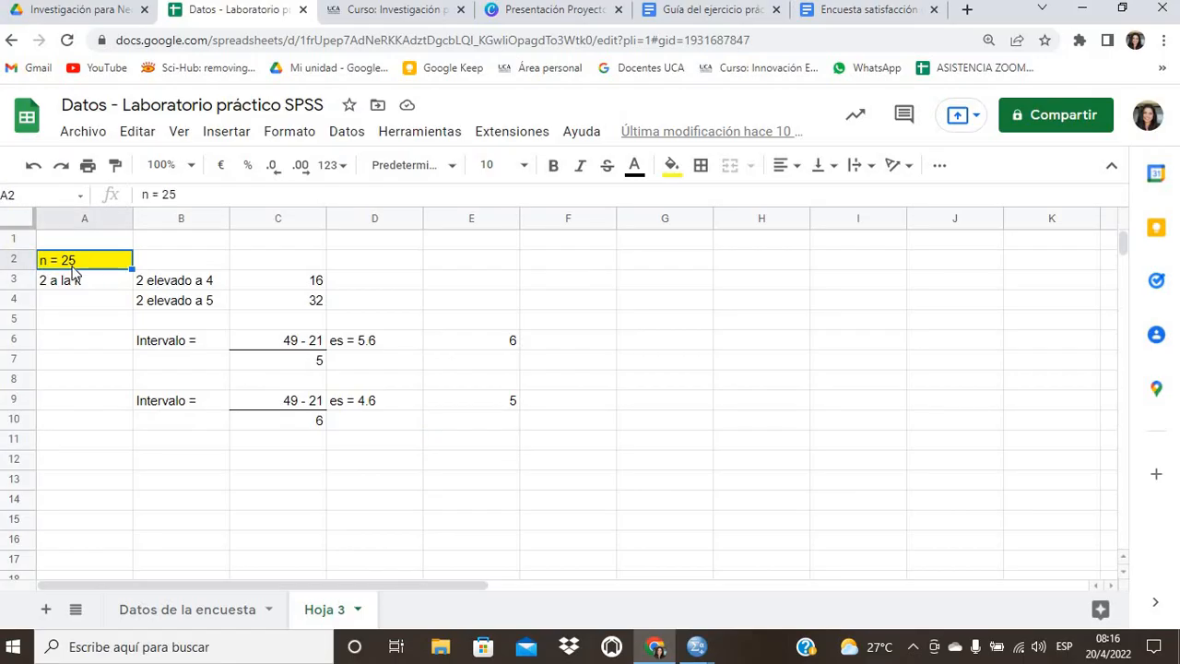
{"action": "double_click", "coordinate": [74, 260]}
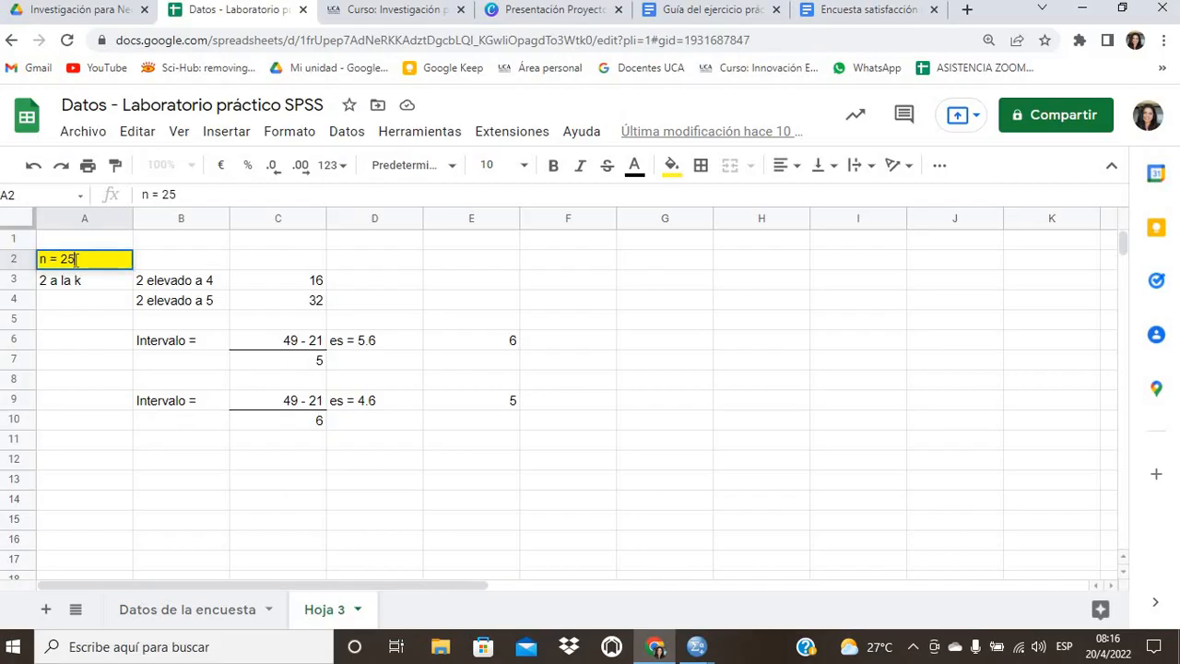
{"action": "left_click", "coordinate": [105, 323]}
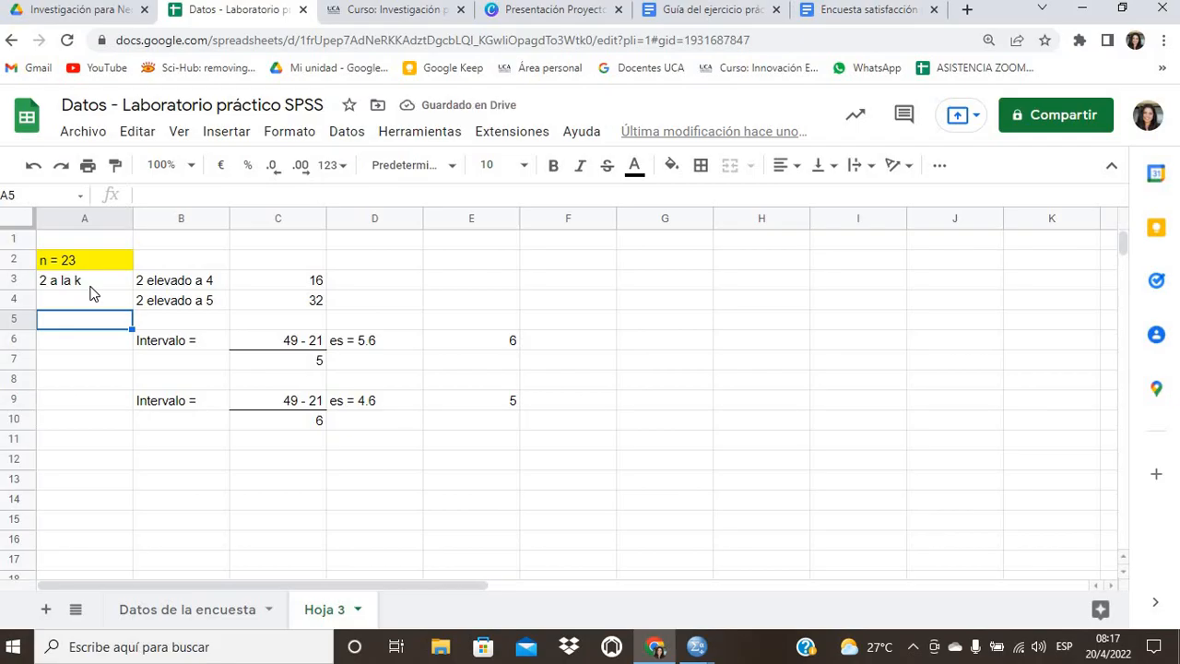
Compare the powers of 2 in rows 3 and 4 with the sample size, and consult the course slide on class intervals.
{"action": "left_click", "coordinate": [54, 284]}
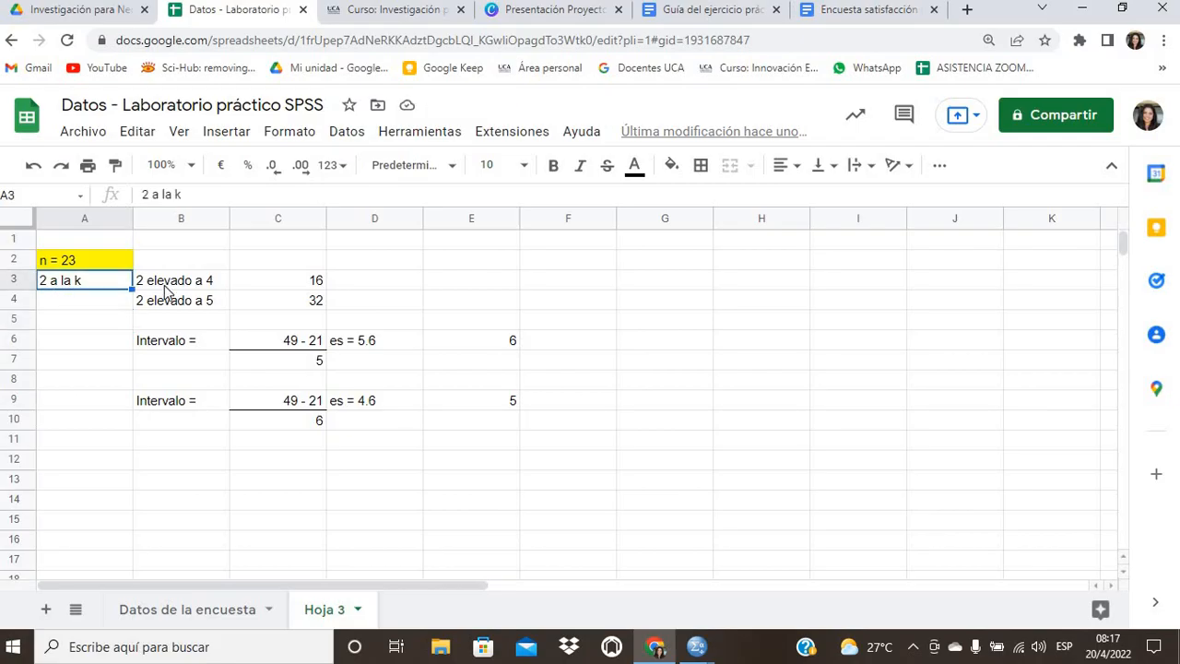
{"action": "left_click", "coordinate": [165, 290]}
{"action": "left_click", "coordinate": [317, 285]}
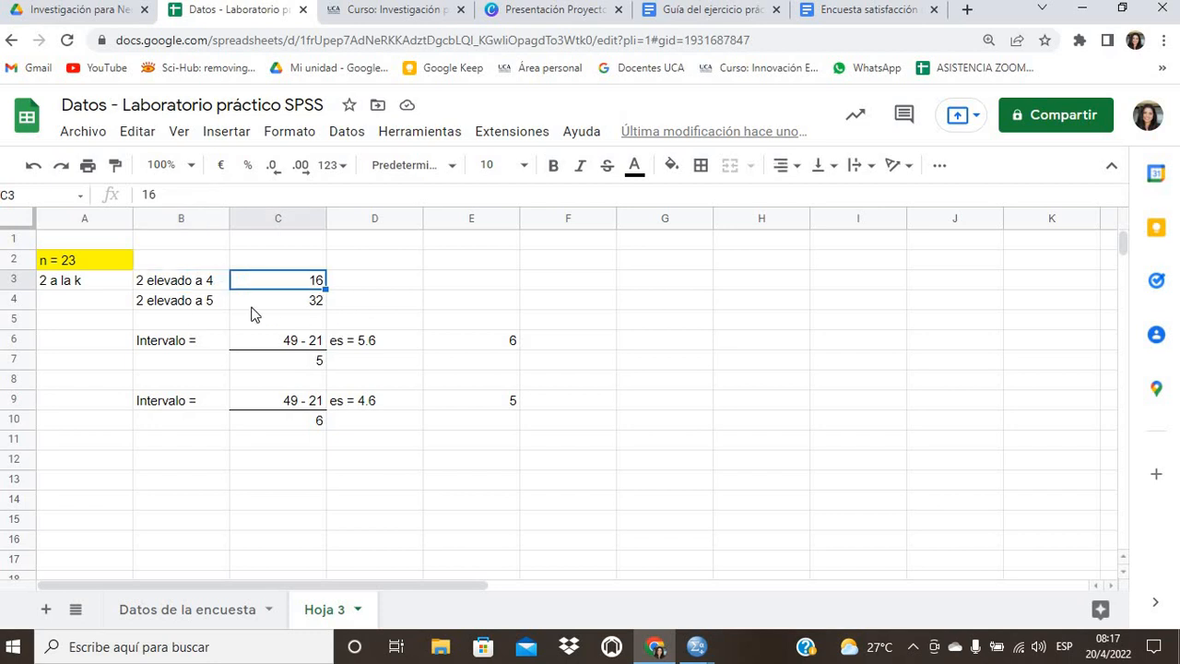
{"action": "left_click", "coordinate": [155, 307]}
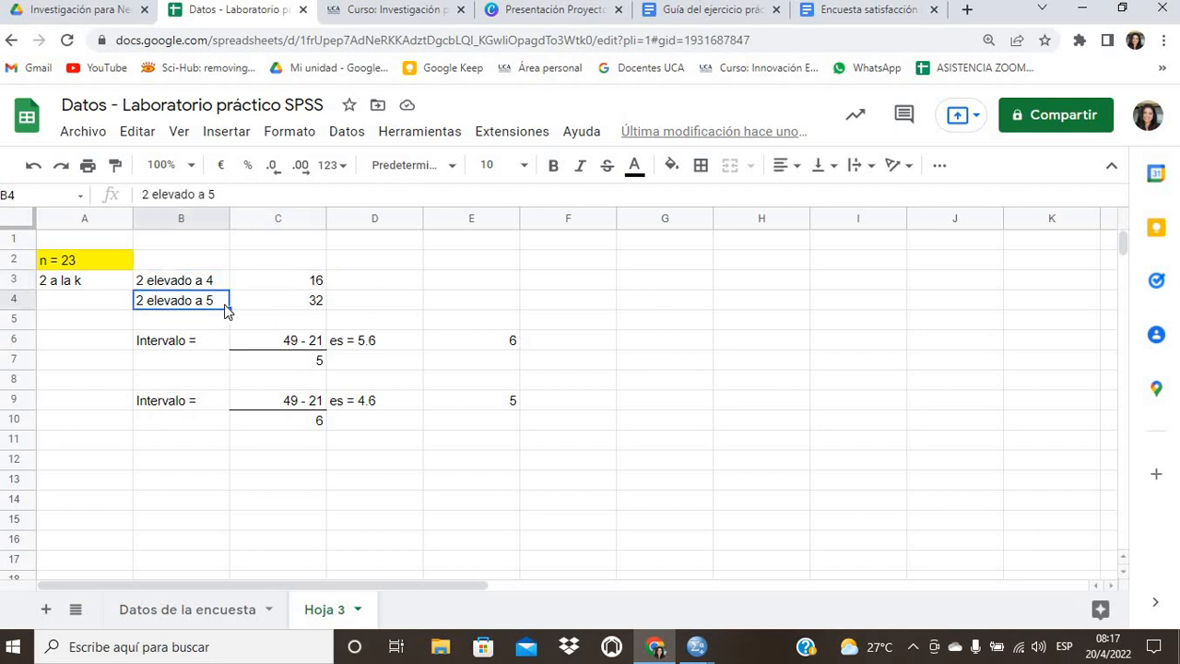
{"action": "left_click", "coordinate": [298, 300]}
{"action": "left_click", "coordinate": [291, 283]}
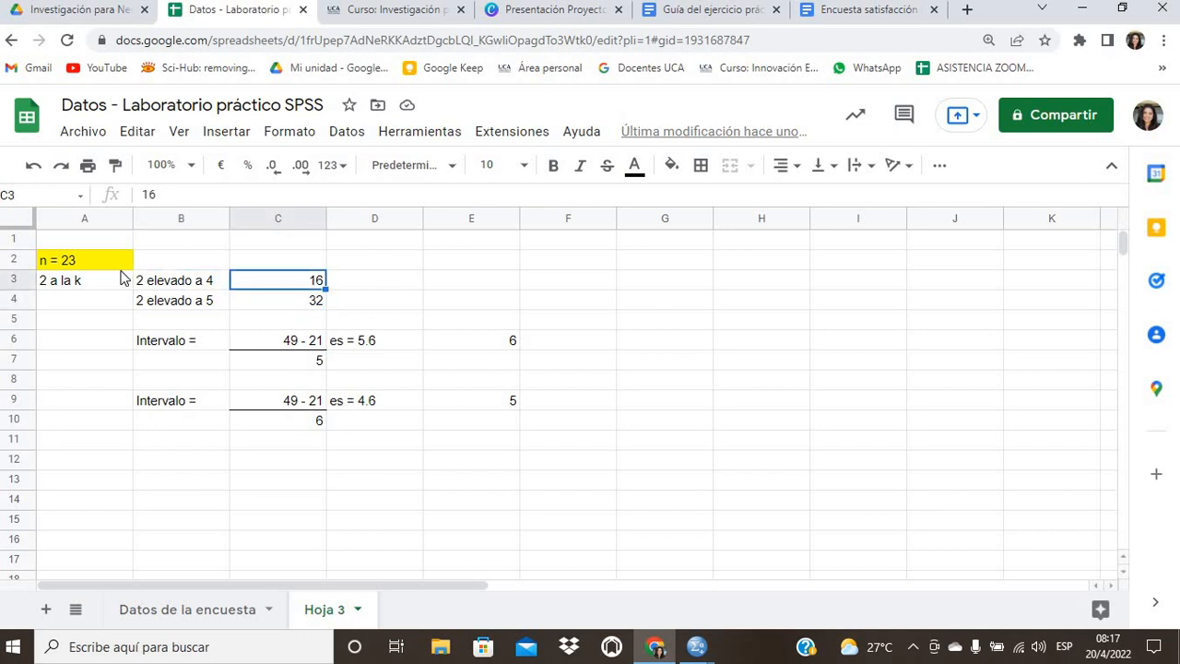
{"action": "left_click", "coordinate": [75, 265]}
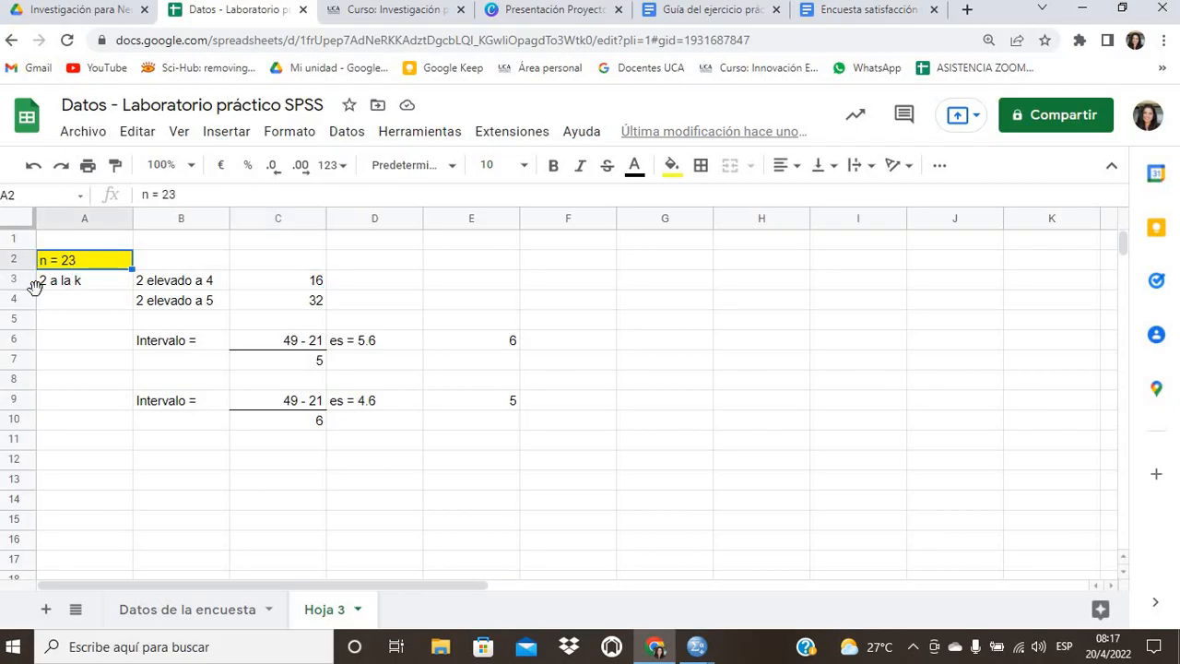
{"action": "left_click", "coordinate": [209, 289]}
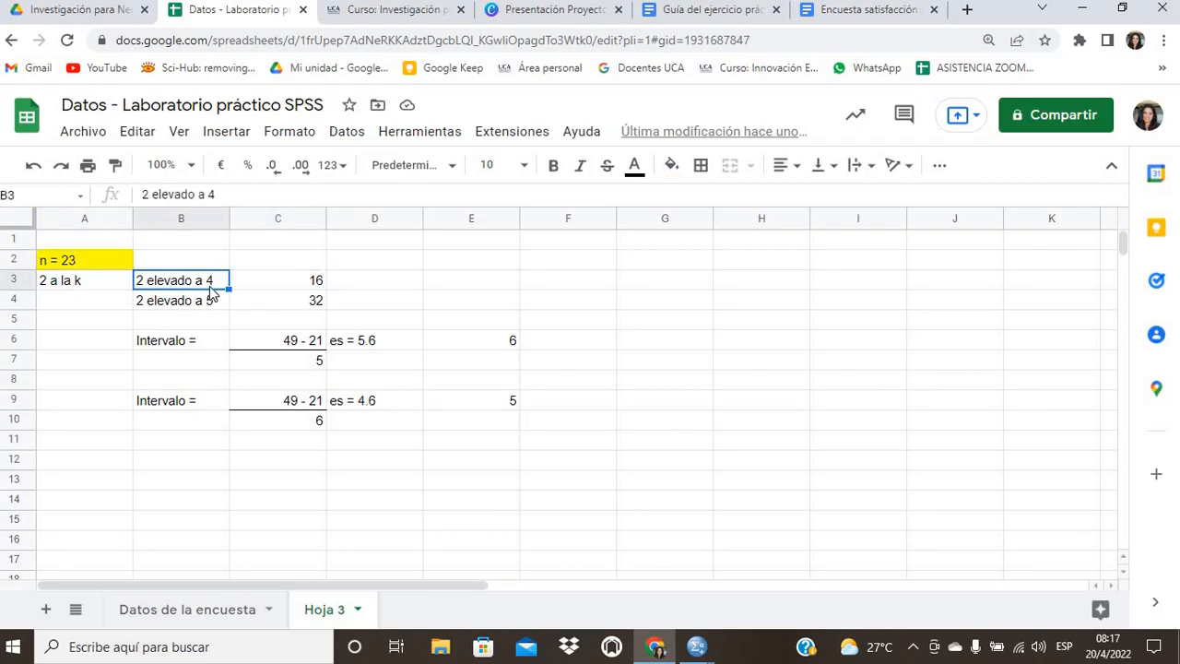
{"action": "left_click", "coordinate": [282, 304]}
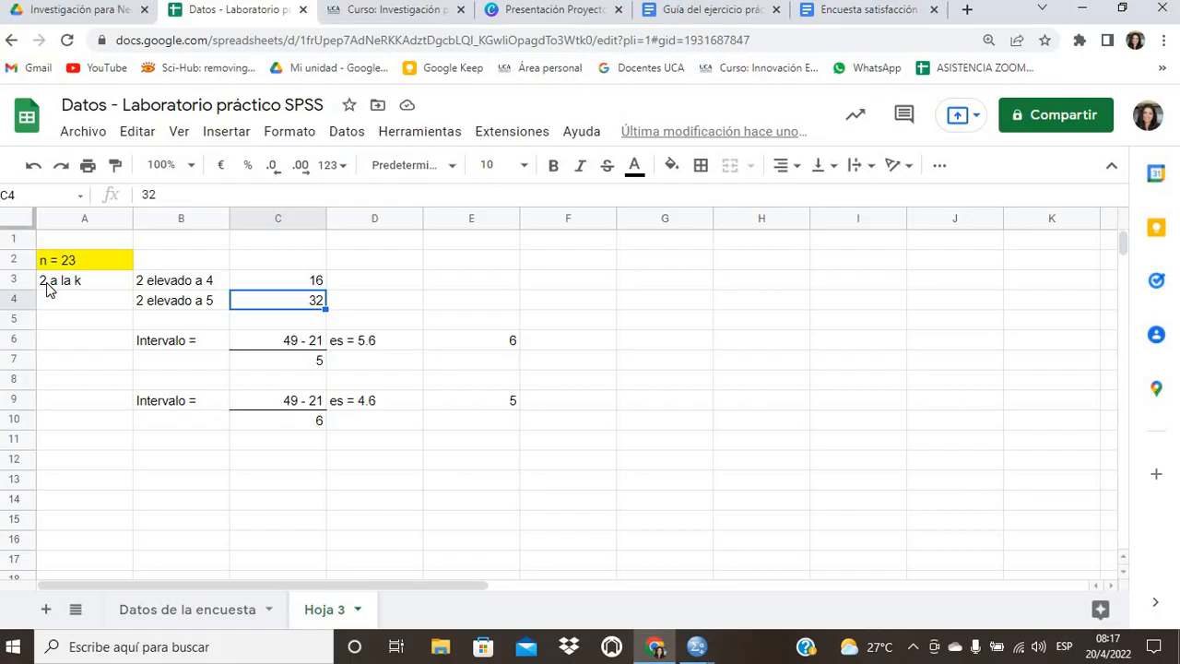
{"action": "left_click", "coordinate": [201, 310]}
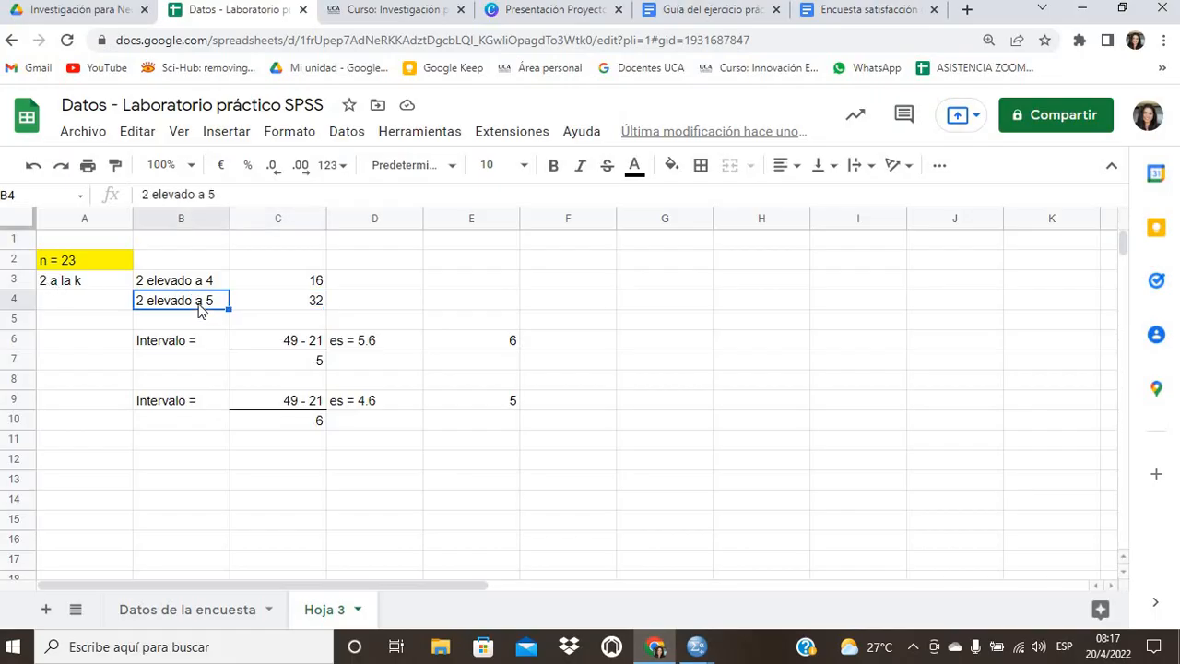
{"action": "left_click", "coordinate": [392, 10]}
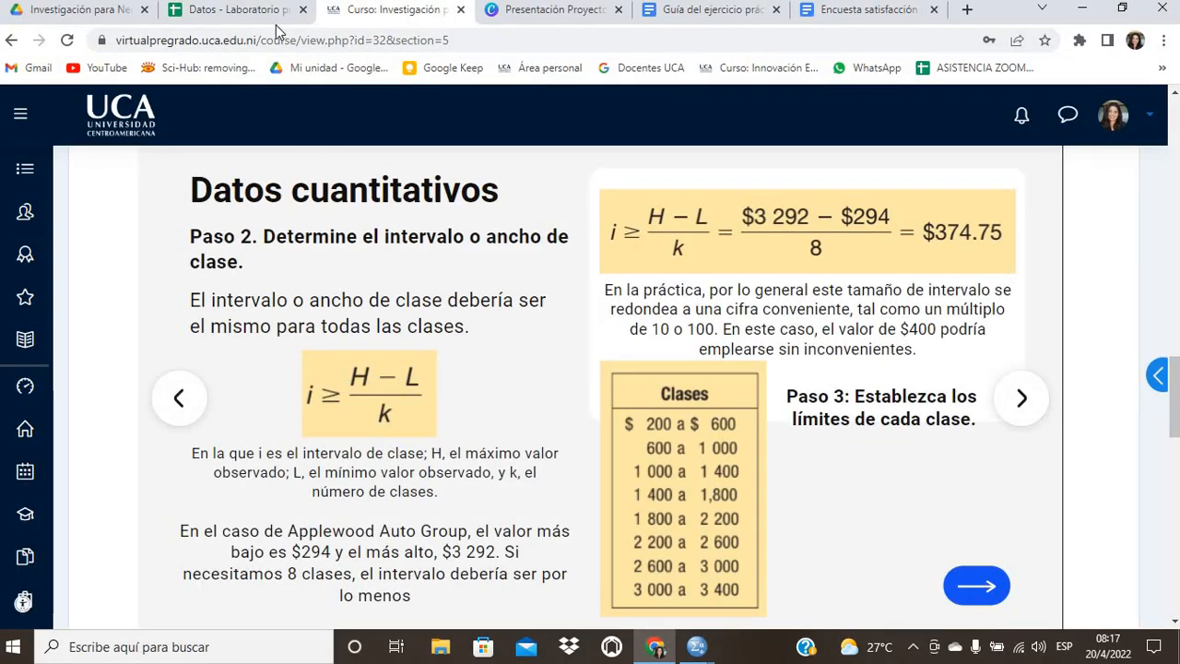
{"action": "left_click", "coordinate": [230, 10]}
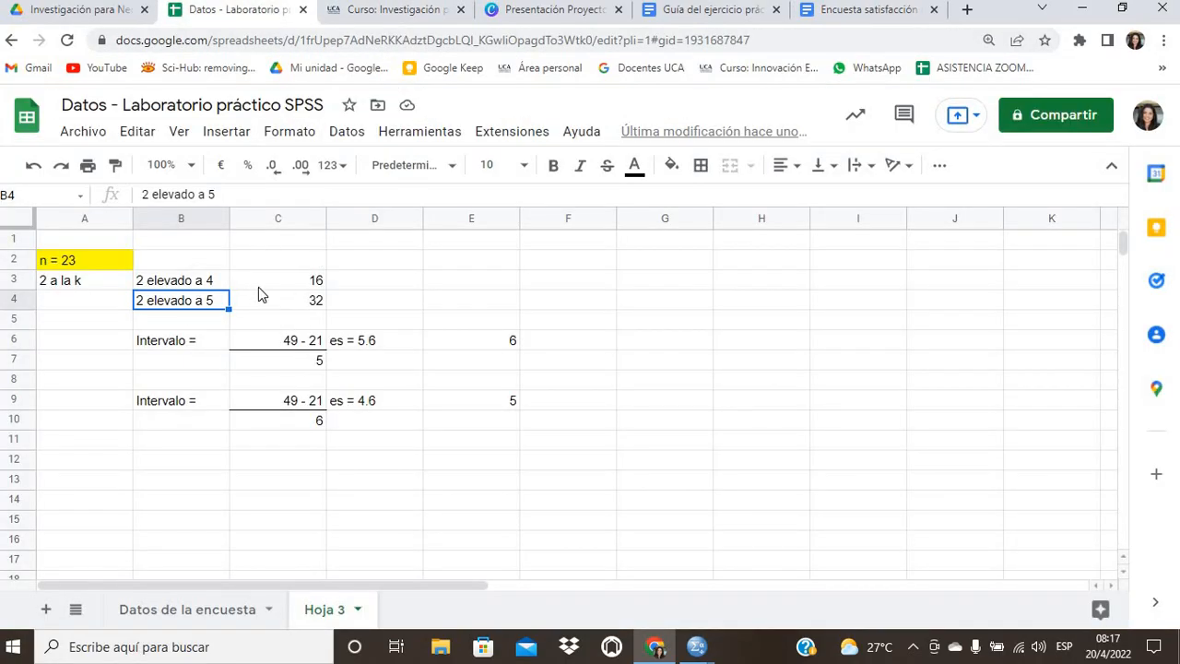
Enter "5 clases" in cell D4 next to the result of 2 elevado a 5 and fill the cell green.
{"action": "left_click", "coordinate": [664, 169]}
{"action": "left_click", "coordinate": [406, 310]}
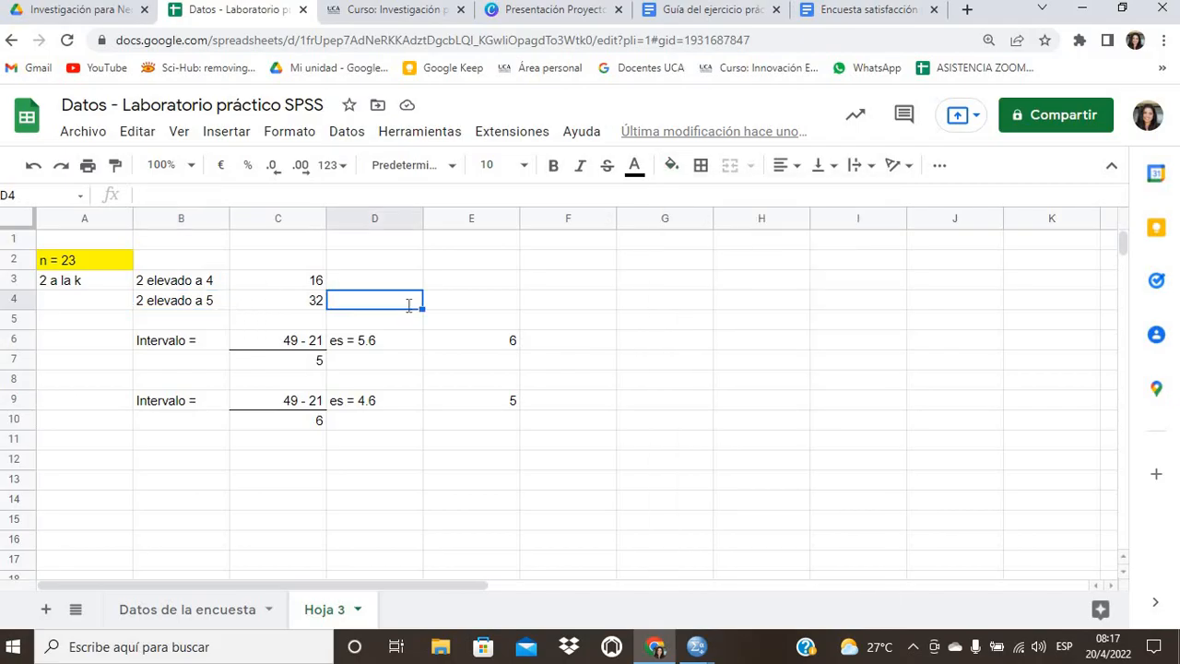
{"action": "type", "text": "5 clases"}
{"action": "key", "text": "Tab"}
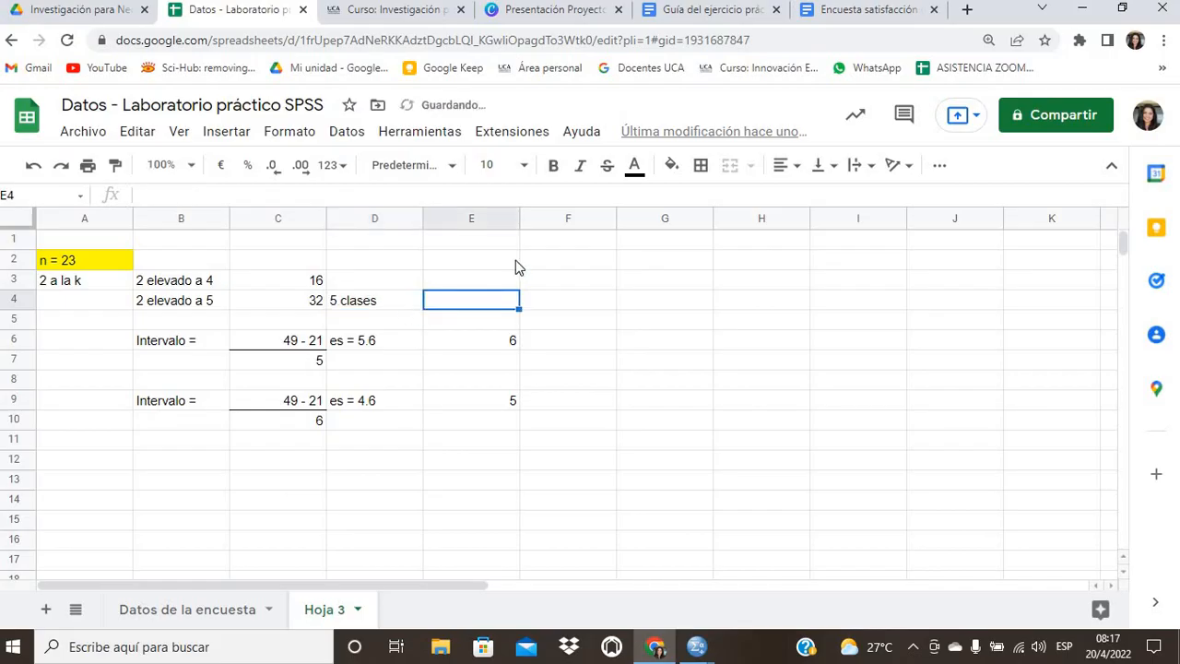
{"action": "key", "text": "Left"}
{"action": "left_click", "coordinate": [671, 165]}
{"action": "left_click", "coordinate": [782, 226]}
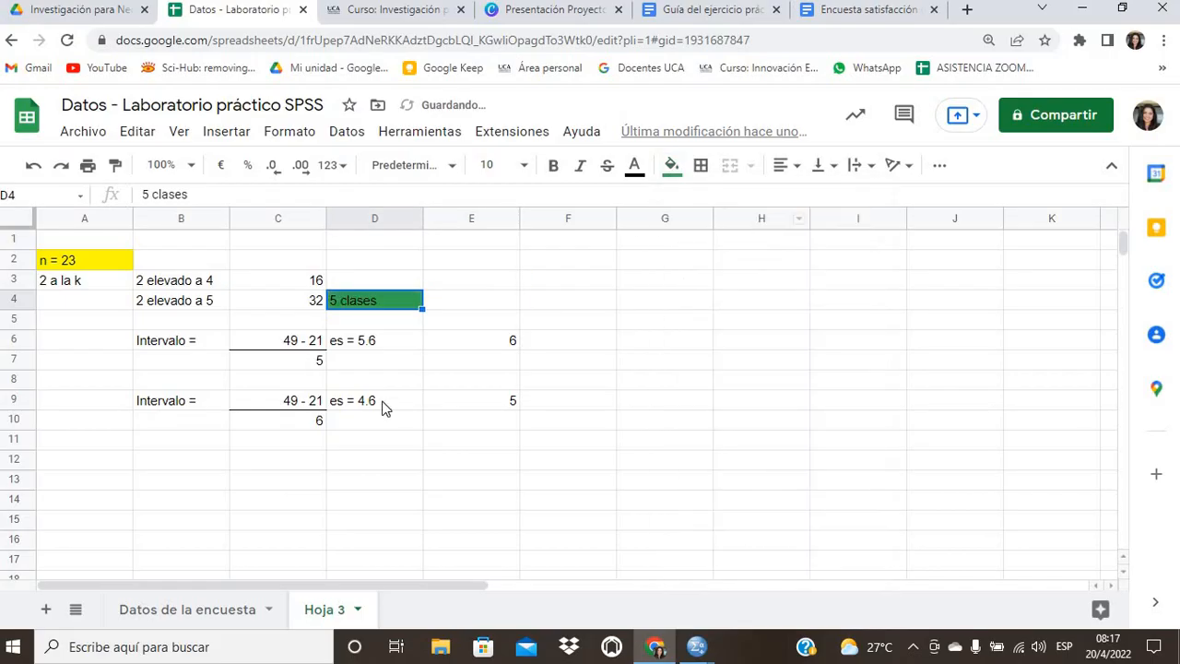
Review the five-class interval calculation and its rounded width in row 6 against the Edad minimum and maximum in the SPSS grouping dialog.
{"action": "left_click", "coordinate": [384, 409]}
{"action": "left_click", "coordinate": [172, 345]}
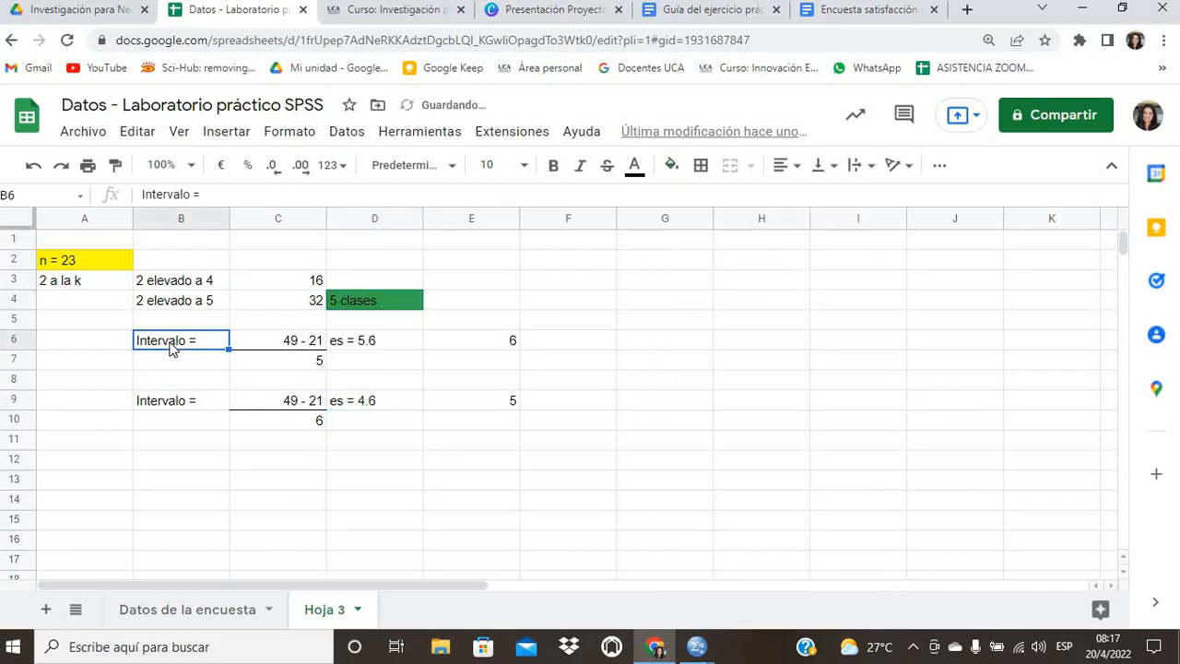
{"action": "left_click", "coordinate": [288, 347]}
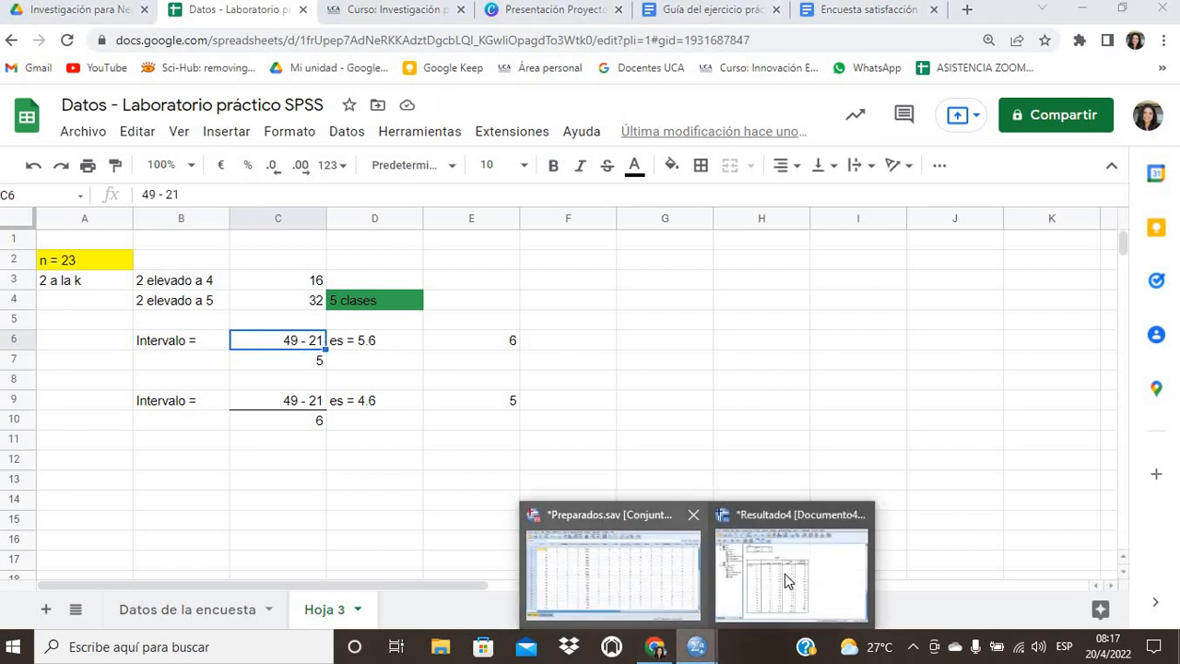
{"action": "mouse_move", "coordinate": [697, 646]}
{"action": "left_click", "coordinate": [611, 562]}
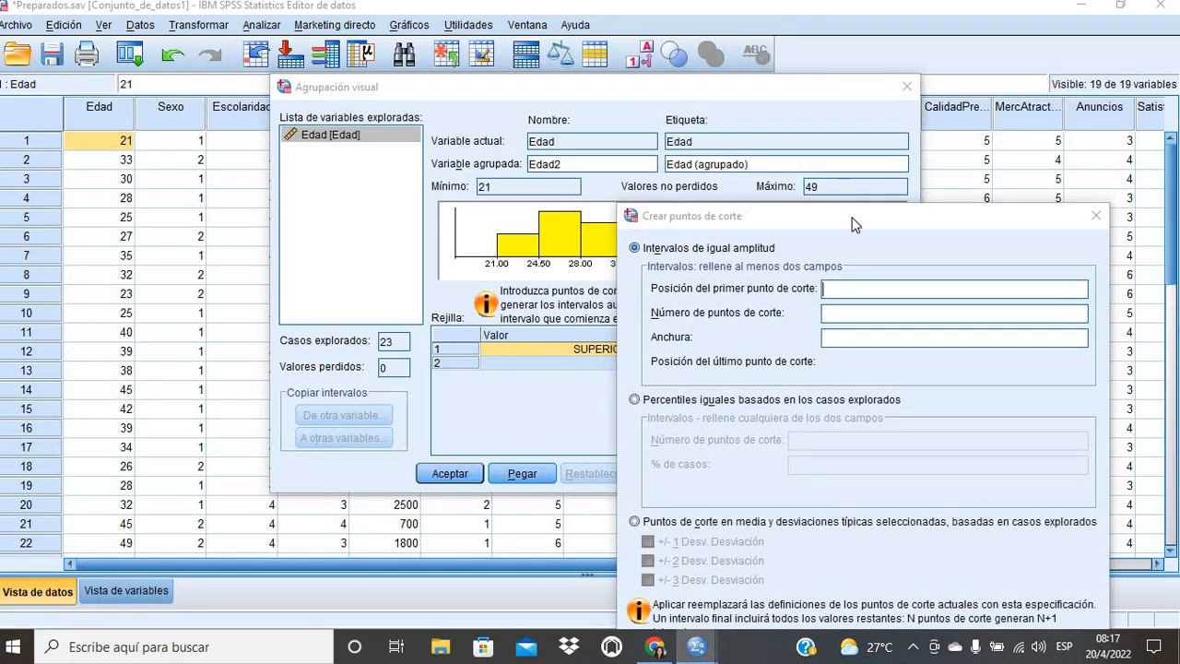
{"action": "left_click", "coordinate": [655, 646]}
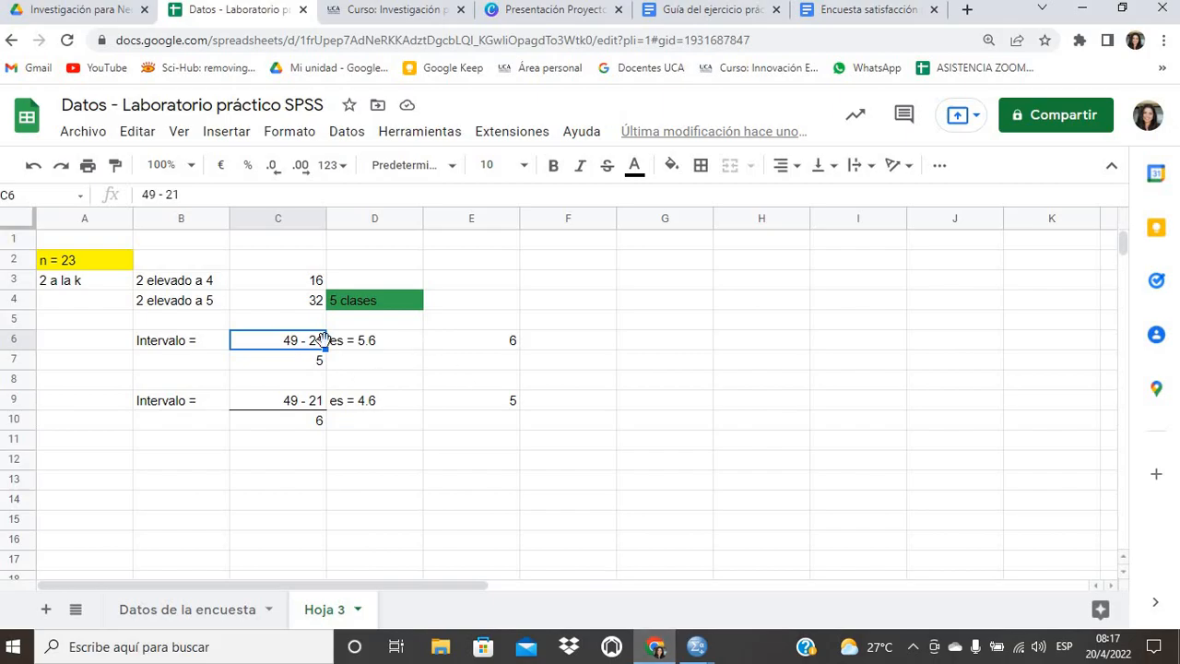
{"action": "left_click", "coordinate": [313, 364]}
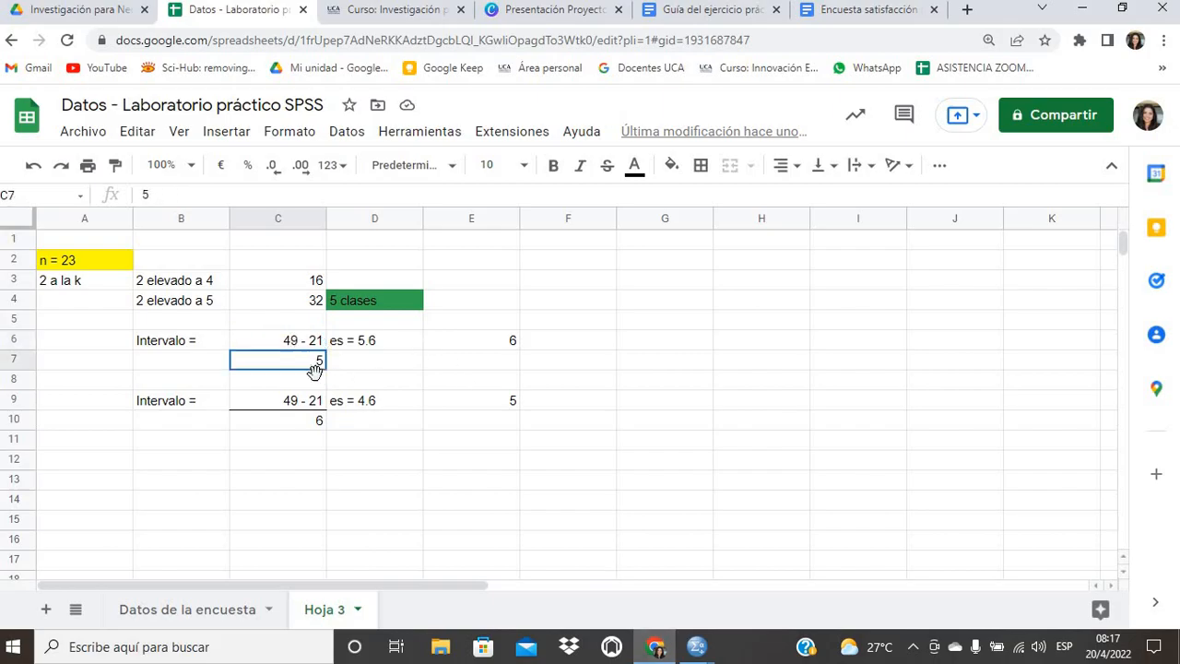
{"action": "left_click", "coordinate": [191, 304]}
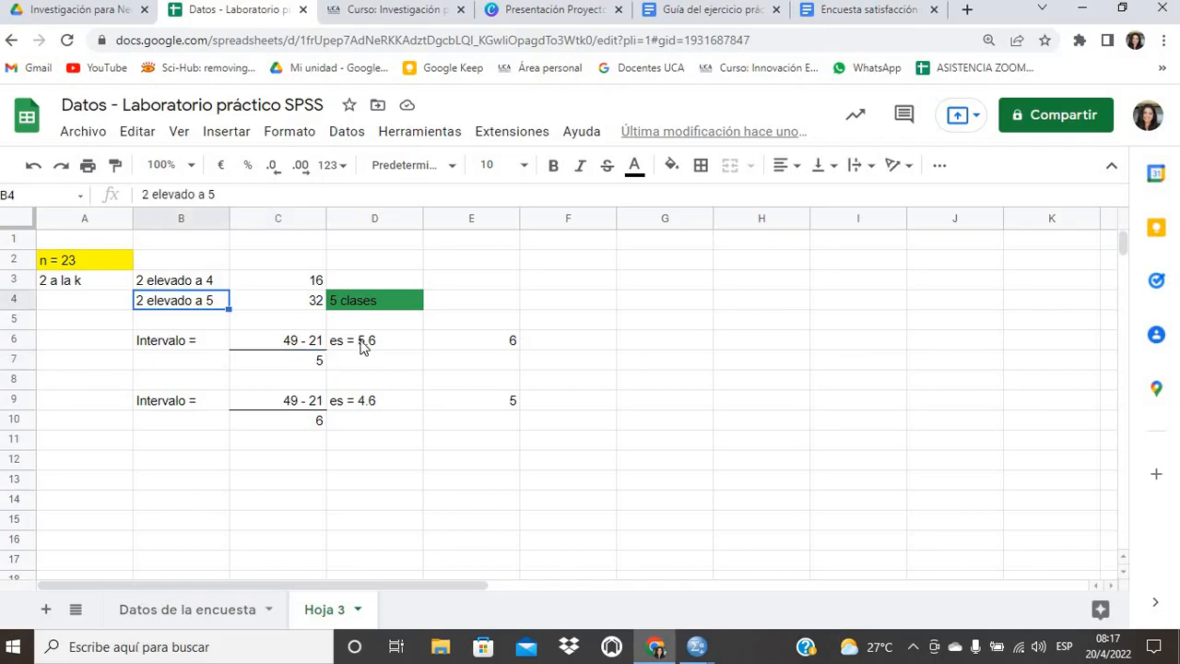
{"action": "left_click", "coordinate": [420, 345]}
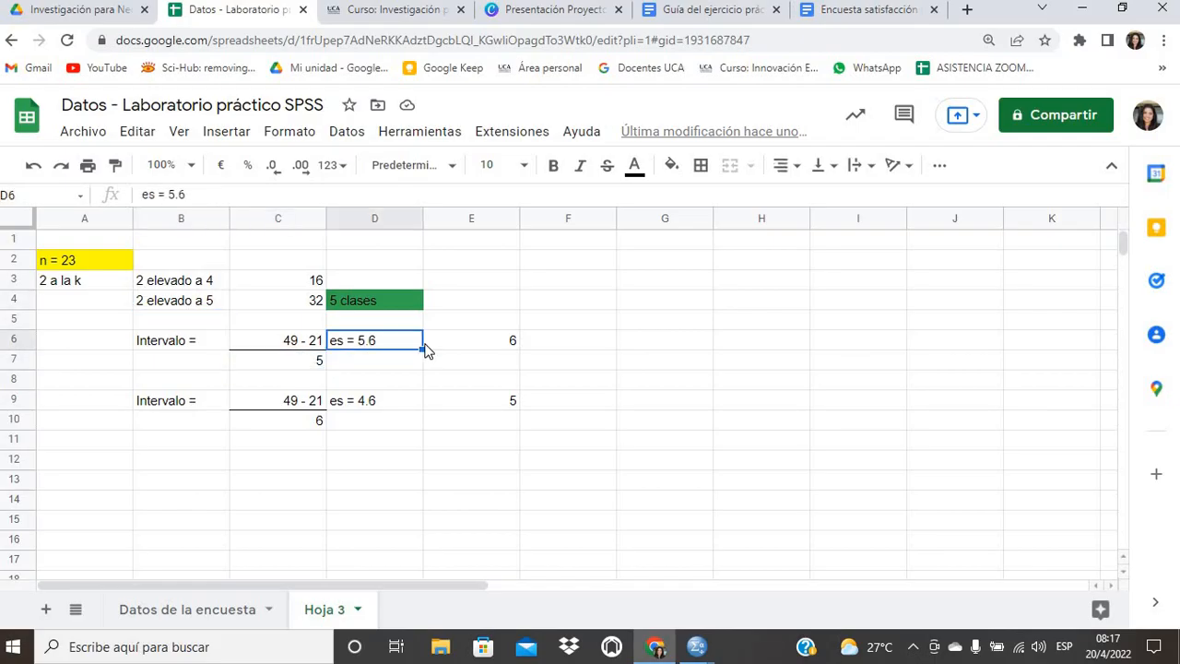
{"action": "left_click", "coordinate": [506, 349]}
{"action": "mouse_move", "coordinate": [696, 647]}
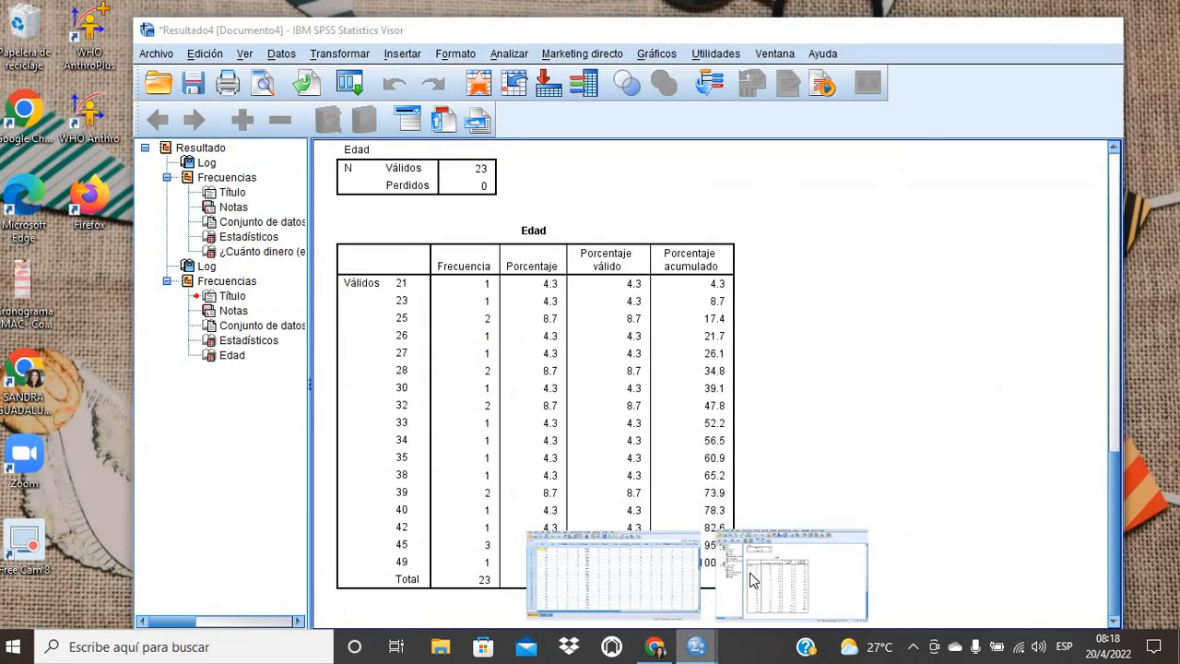
{"action": "left_click", "coordinate": [613, 572]}
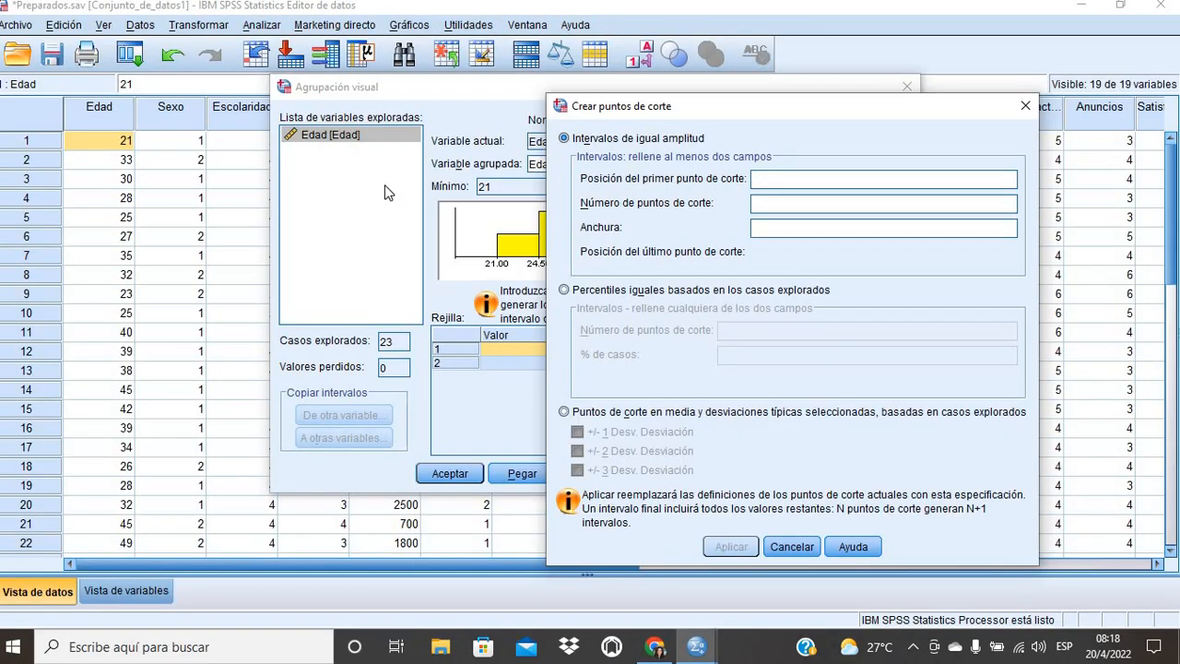
{"action": "left_click", "coordinate": [656, 646]}
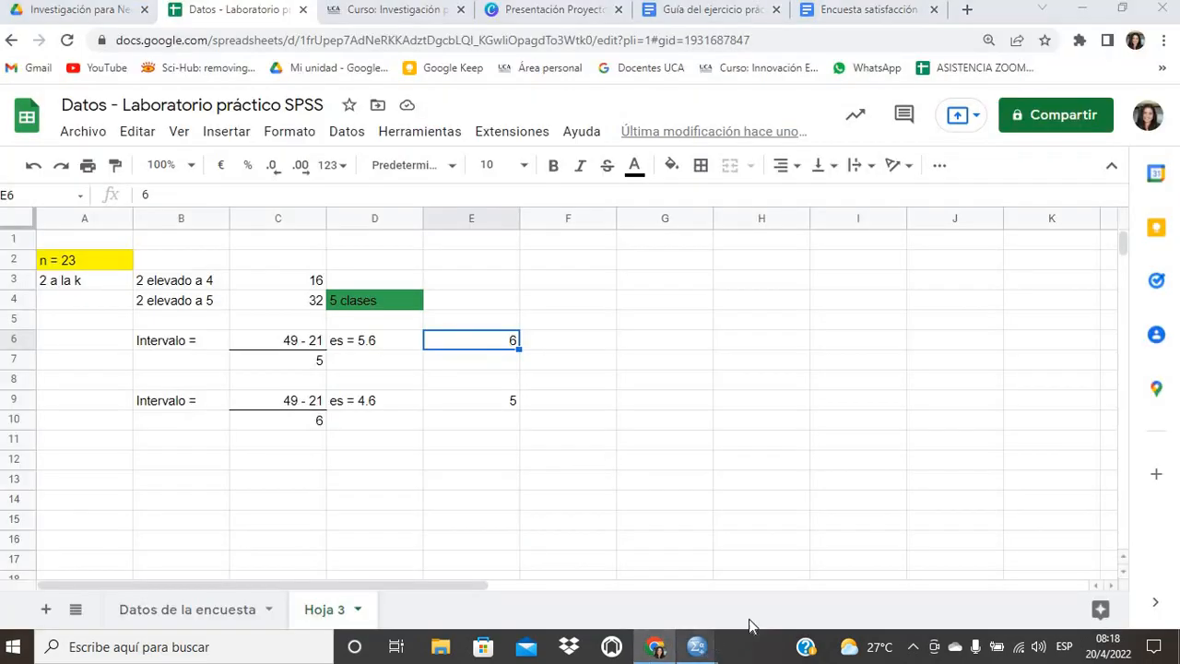
Switch to the SPSS cut-point dialog and set the first cut point to 26, consulting the class calculation in the spreadsheet.
{"action": "mouse_move", "coordinate": [703, 648]}
{"action": "left_click", "coordinate": [774, 567]}
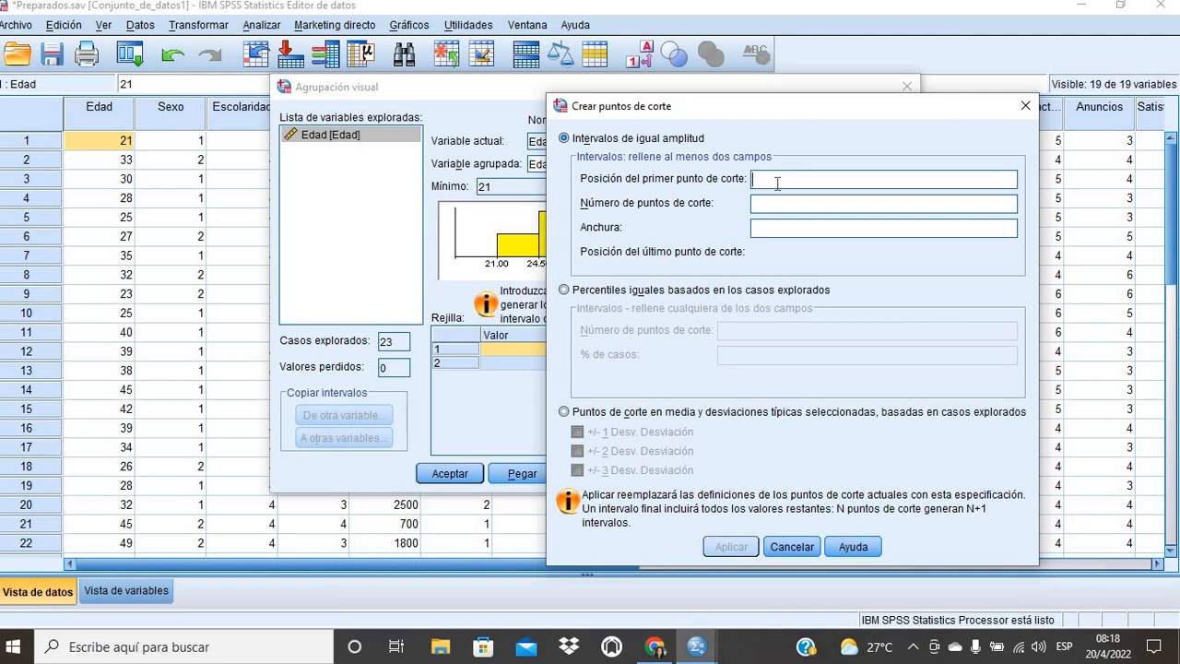
{"action": "type", "text": "26"}
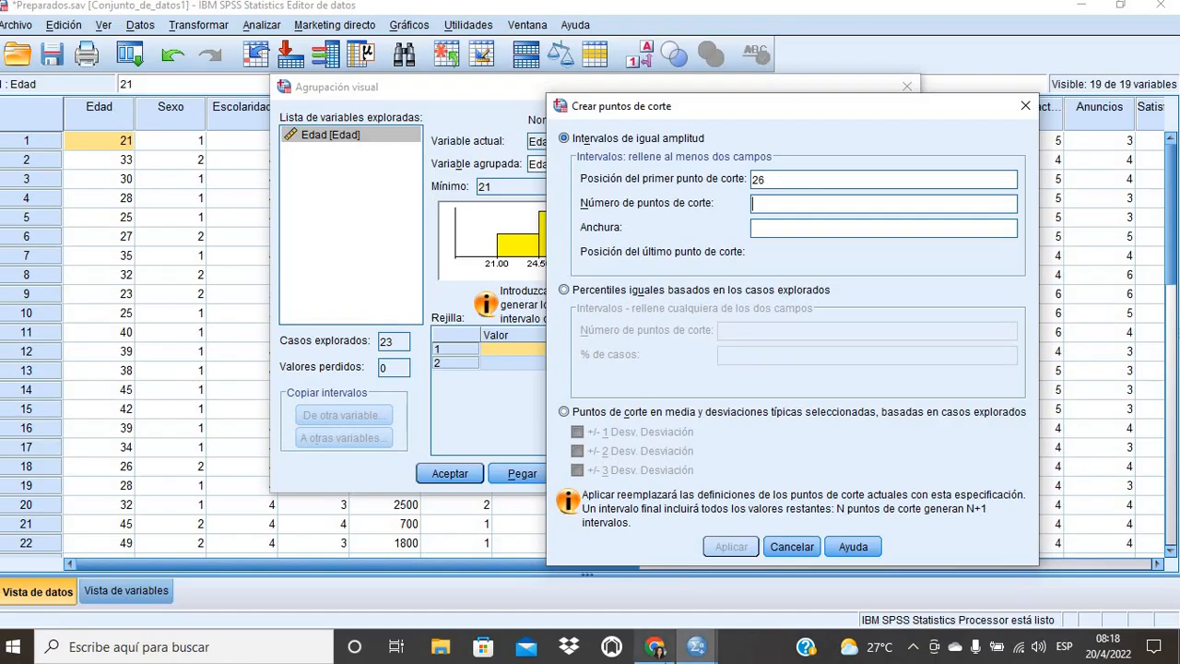
{"action": "left_click", "coordinate": [655, 647]}
{"action": "left_click", "coordinate": [702, 647]}
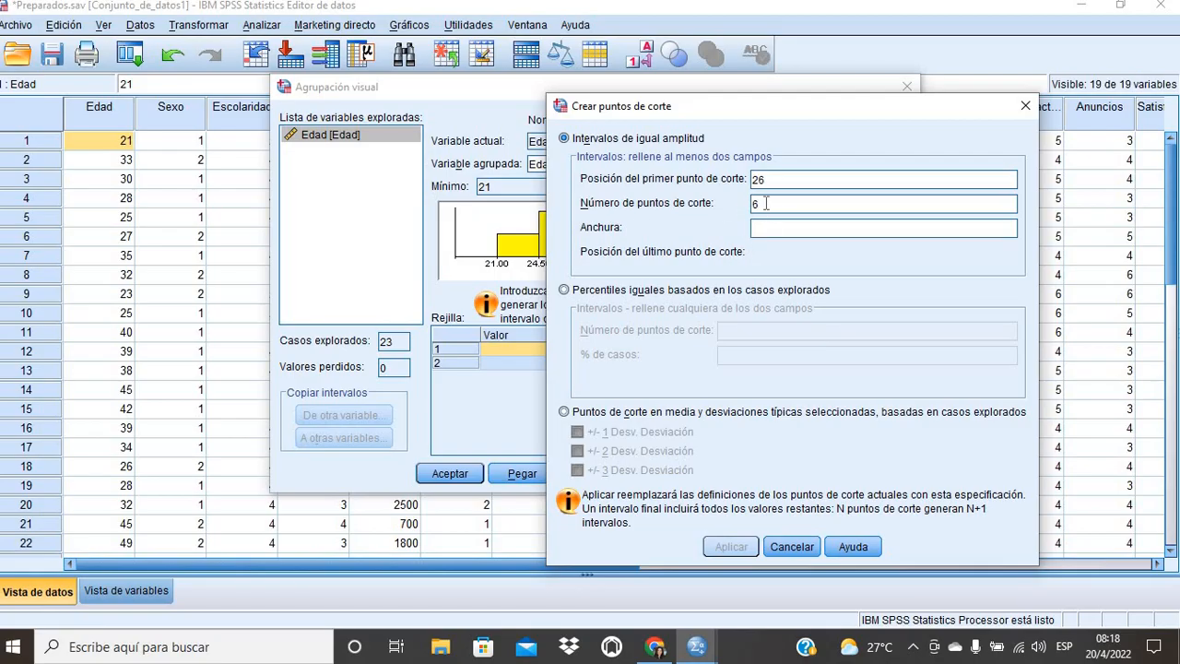
{"action": "left_click", "coordinate": [657, 647]}
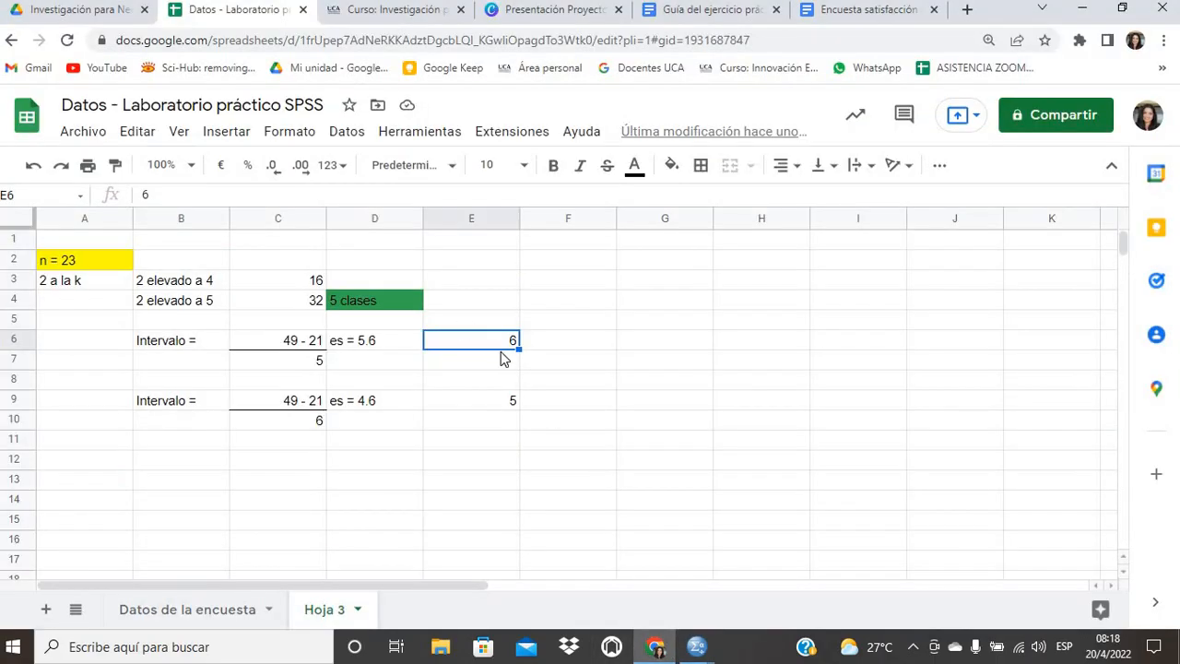
{"action": "left_click", "coordinate": [687, 649]}
{"action": "left_click", "coordinate": [749, 582]}
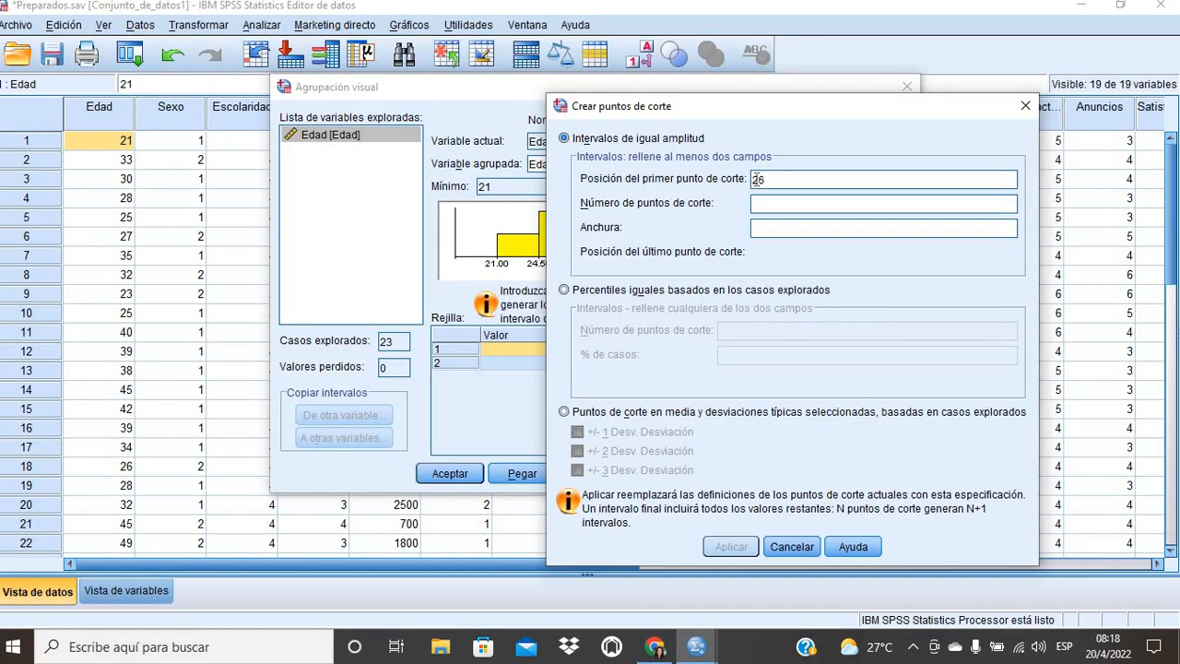
Set the number of cut points to 5 and the width to 6, checking against the rounded interval in the spreadsheet.
{"action": "left_click_drag", "start_coordinate": [754, 179], "coordinate": [782, 179]}
{"action": "left_click", "coordinate": [654, 647]}
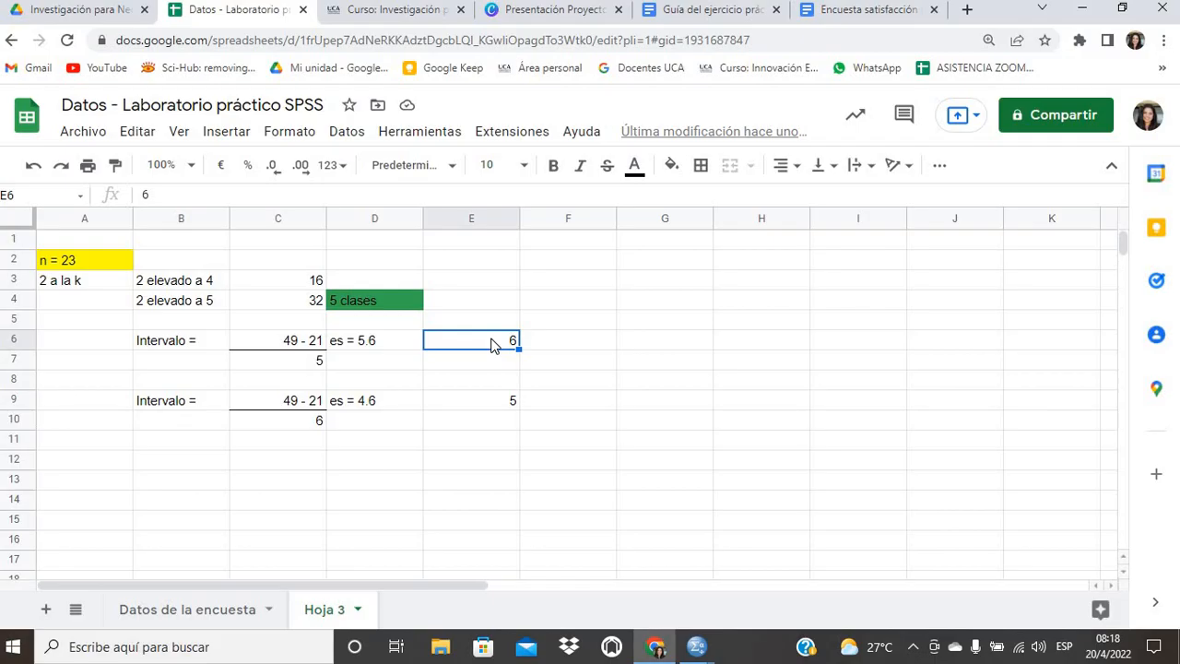
{"action": "mouse_move", "coordinate": [697, 646]}
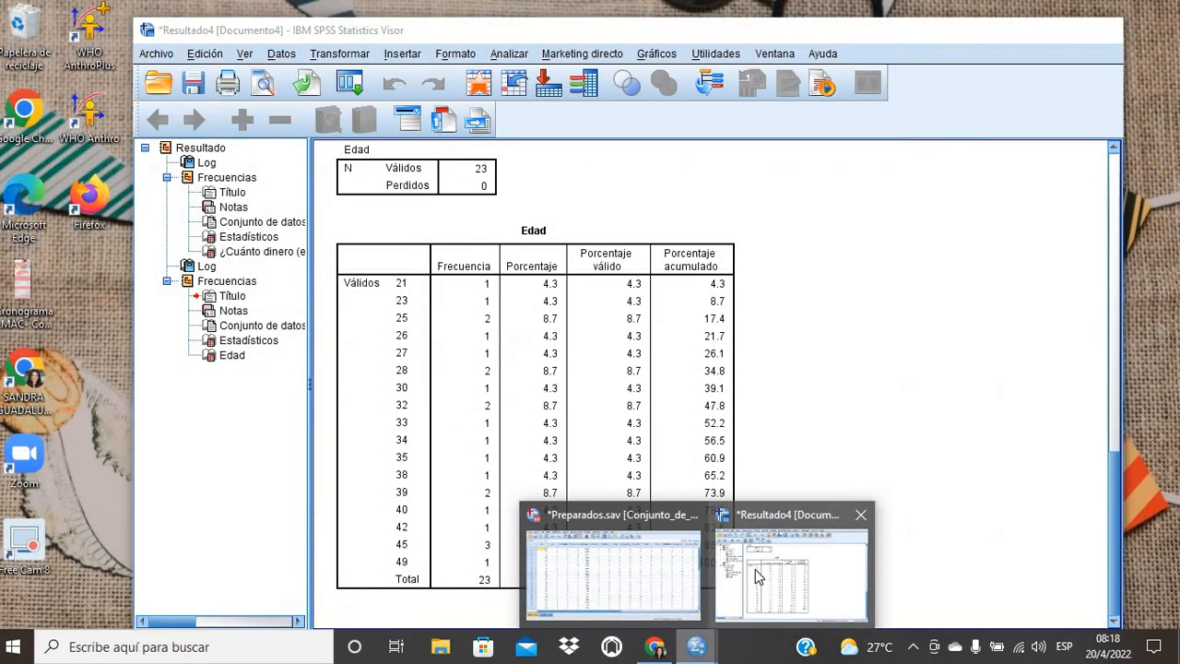
{"action": "left_click", "coordinate": [755, 568]}
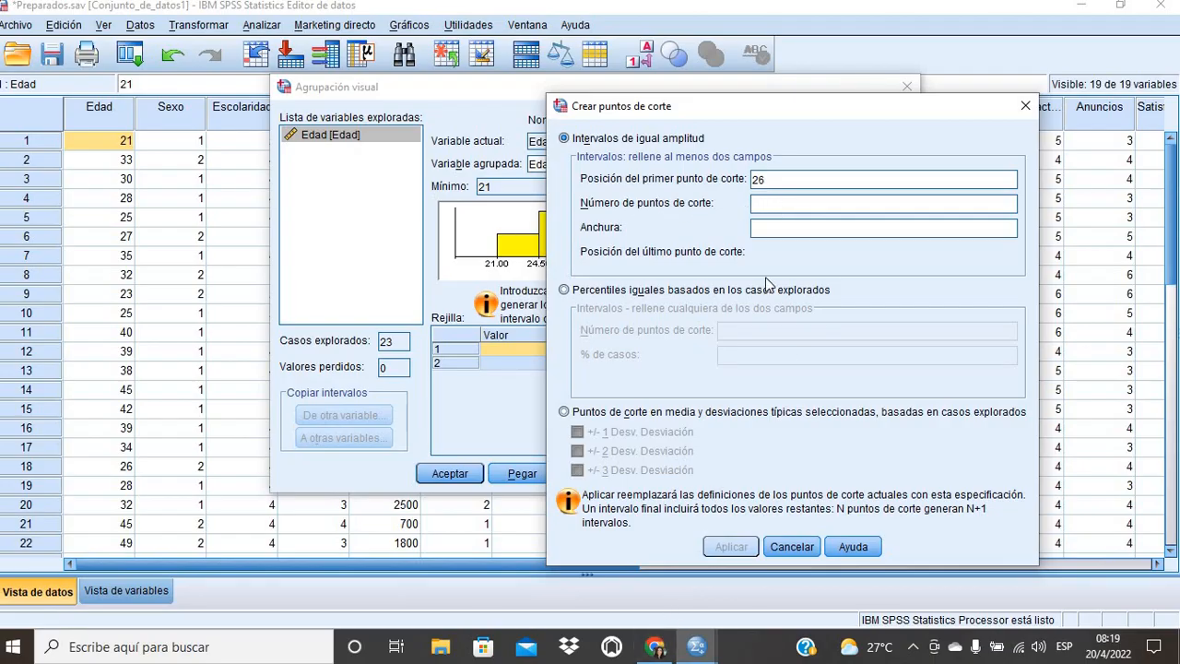
{"action": "type", "text": "5"}
{"action": "left_click", "coordinate": [765, 230]}
{"action": "type", "text": "6"}
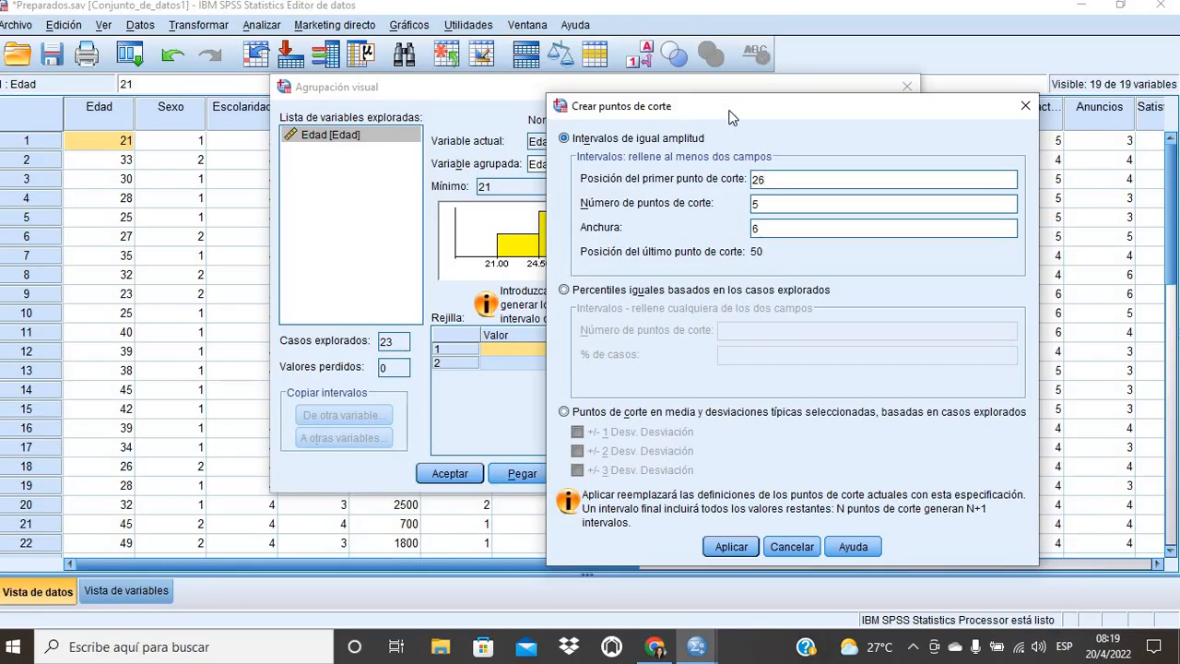
Try the alternative equal-width definition with a first cut point of 25, 6 cut points and a width of 5.
{"action": "left_click_drag", "start_coordinate": [733, 108], "coordinate": [861, 107]}
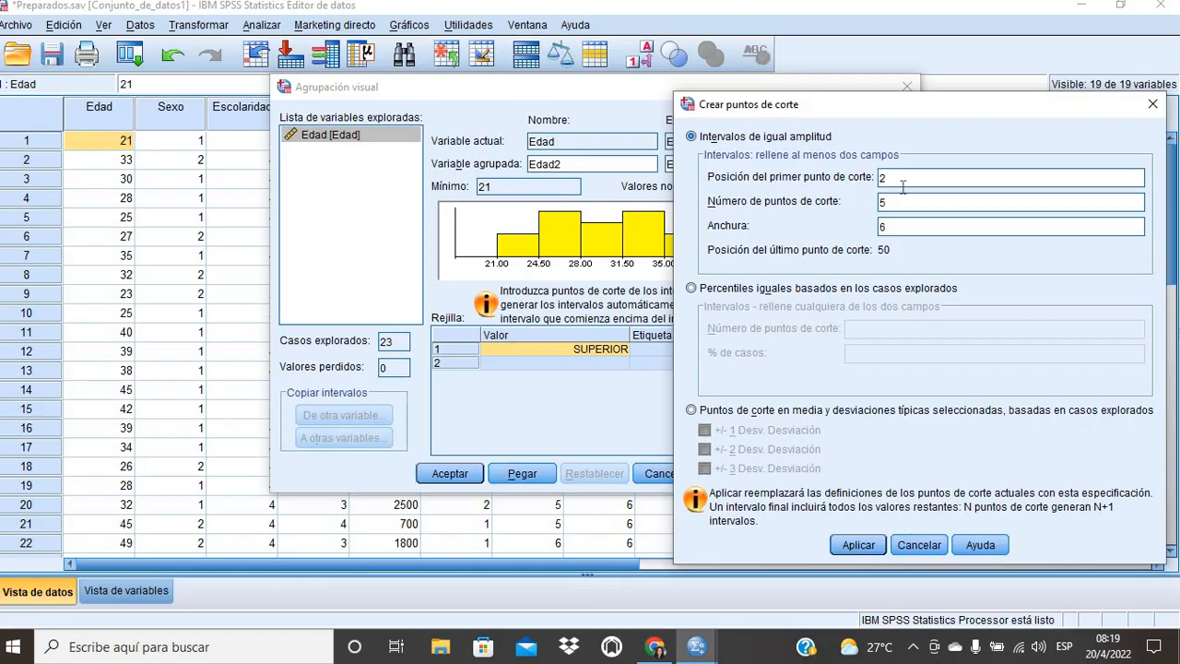
{"action": "left_click", "coordinate": [886, 201]}
{"action": "left_click_drag", "start_coordinate": [867, 203], "coordinate": [806, 238]}
{"action": "left_click_drag", "start_coordinate": [890, 228], "coordinate": [878, 228]}
{"action": "left_click", "coordinate": [898, 230]}
{"action": "left_click_drag", "start_coordinate": [895, 201], "coordinate": [878, 201]}
{"action": "type", "text": "6"}
{"action": "left_click", "coordinate": [885, 228]}
{"action": "double_click", "coordinate": [881, 202]}
{"action": "type", "text": "5"}
{"action": "double_click", "coordinate": [882, 227]}
Check the alternative with 6 cut points against the spreadsheet calculations and cancel the cut-point definition.
{"action": "double_click", "coordinate": [883, 178]}
{"action": "double_click", "coordinate": [883, 203]}
{"action": "double_click", "coordinate": [886, 182]}
{"action": "left_click", "coordinate": [876, 233]}
{"action": "double_click", "coordinate": [885, 179]}
{"action": "double_click", "coordinate": [883, 226]}
{"action": "left_click", "coordinate": [890, 203]}
{"action": "double_click", "coordinate": [892, 203]}
{"action": "left_click", "coordinate": [890, 203]}
{"action": "double_click", "coordinate": [879, 204]}
{"action": "type", "text": "6"}
{"action": "left_click", "coordinate": [909, 229]}
{"action": "left_click", "coordinate": [900, 179]}
{"action": "left_click", "coordinate": [654, 646]}
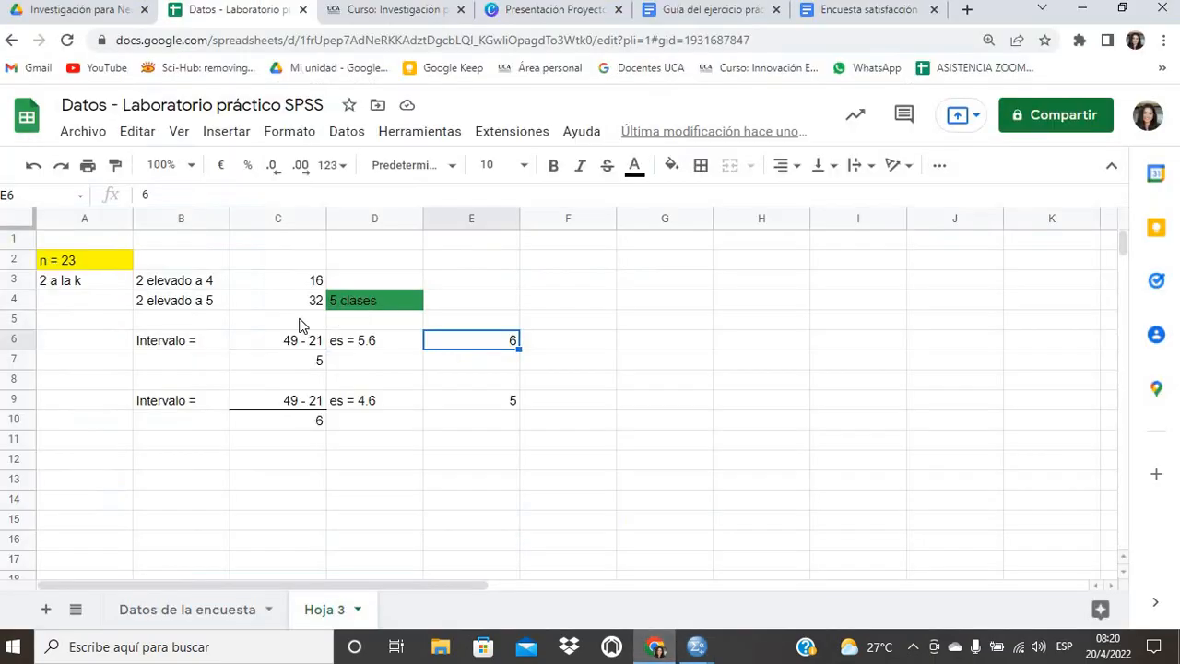
{"action": "left_click", "coordinate": [802, 567]}
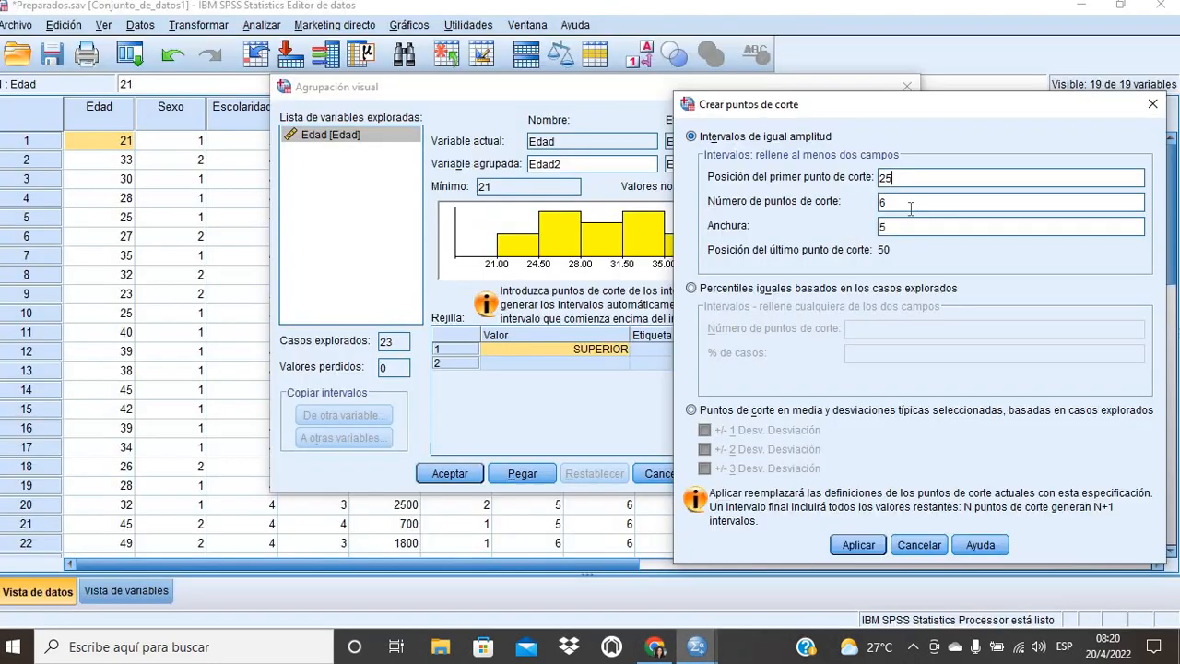
{"action": "left_click", "coordinate": [918, 548]}
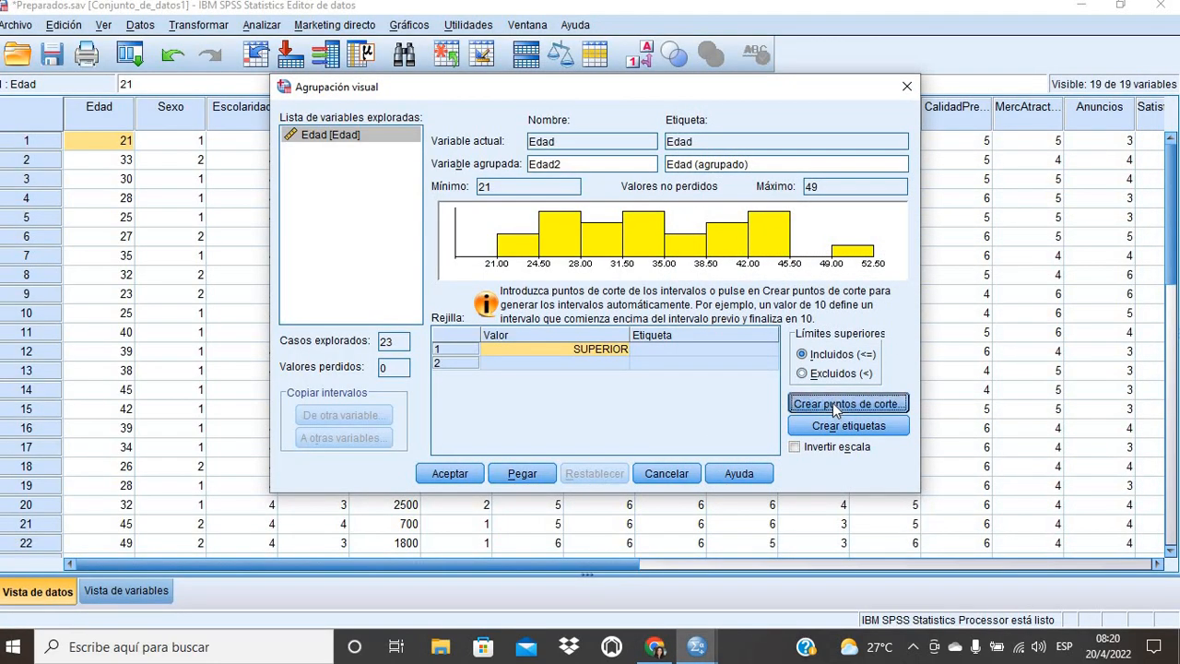
Reopen the cut-point definition for Edad and set the first cut point to 26, consulting the spreadsheet calculation.
{"action": "left_click", "coordinate": [836, 410]}
{"action": "left_click_drag", "start_coordinate": [548, 63], "coordinate": [655, 107]}
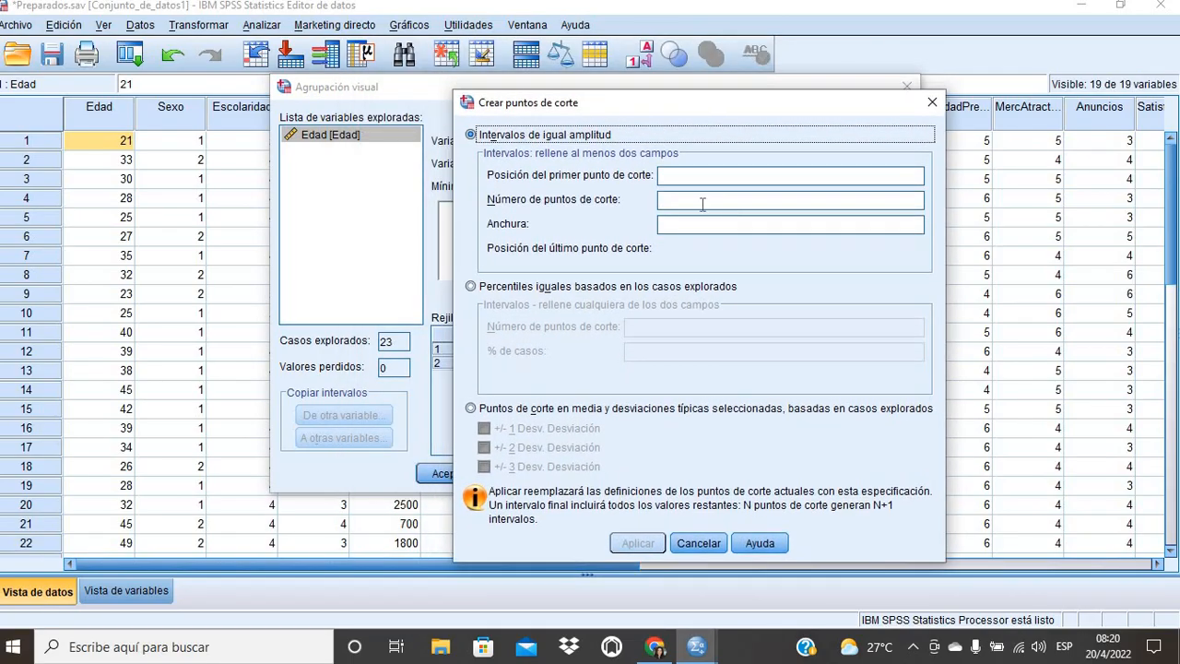
{"action": "left_click", "coordinate": [654, 646]}
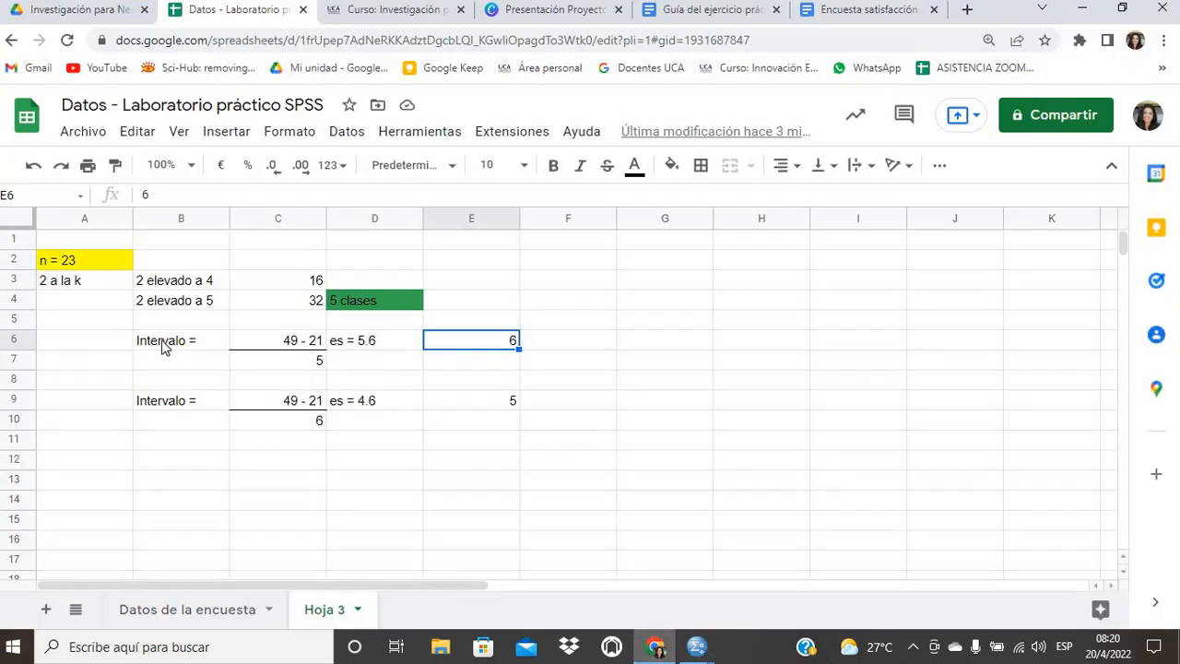
{"action": "mouse_move", "coordinate": [696, 648]}
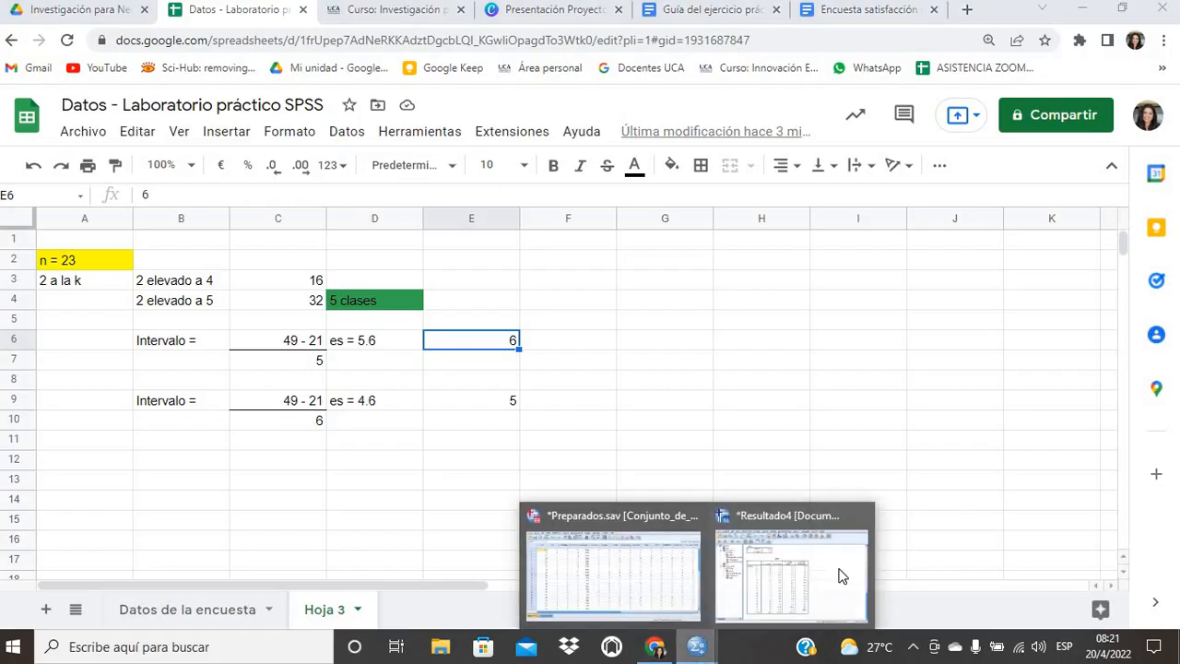
{"action": "left_click", "coordinate": [842, 577]}
{"action": "left_click", "coordinate": [675, 177]}
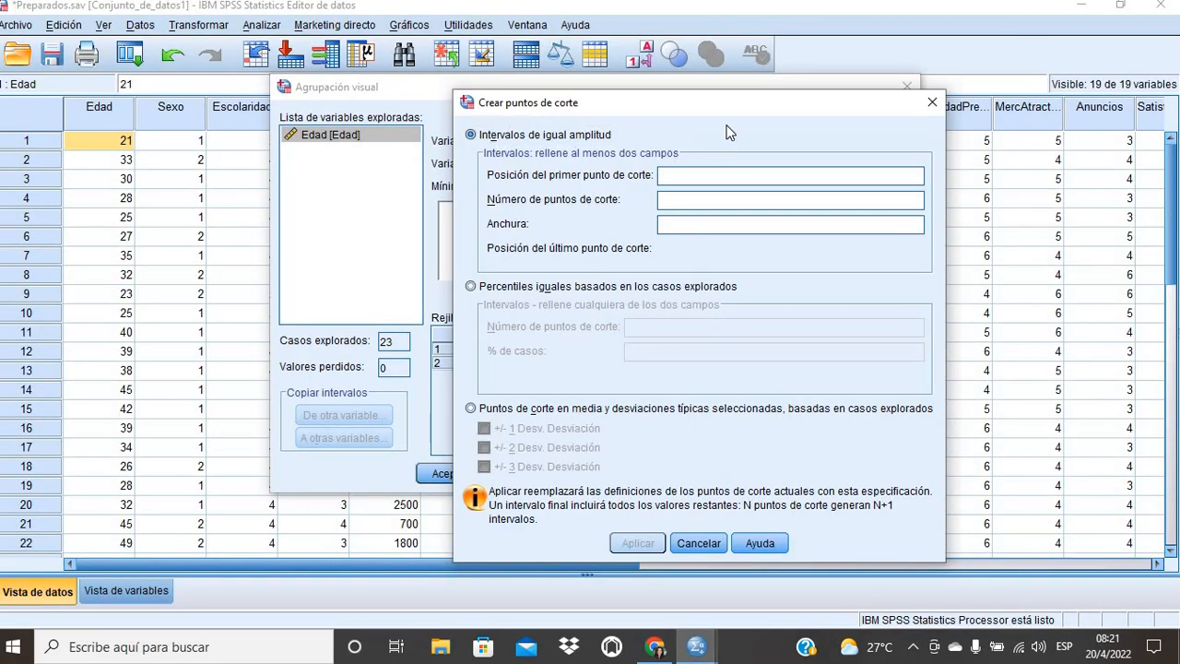
{"action": "left_click_drag", "start_coordinate": [719, 102], "coordinate": [945, 115]}
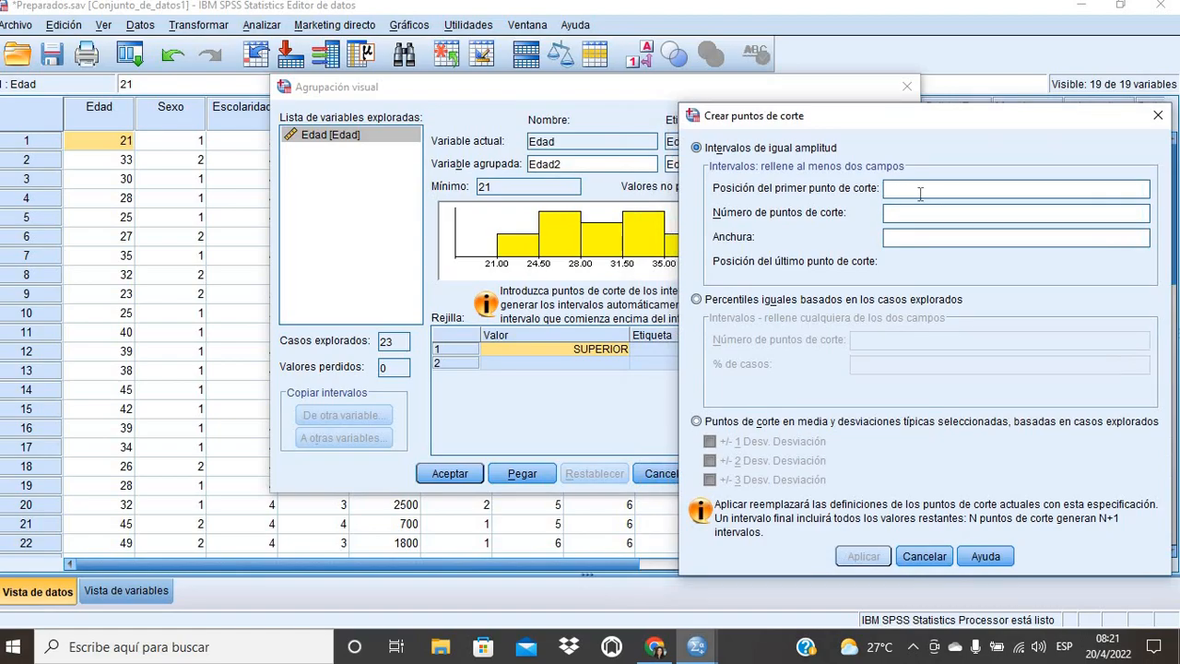
{"action": "type", "text": "26"}
{"action": "left_click", "coordinate": [645, 650]}
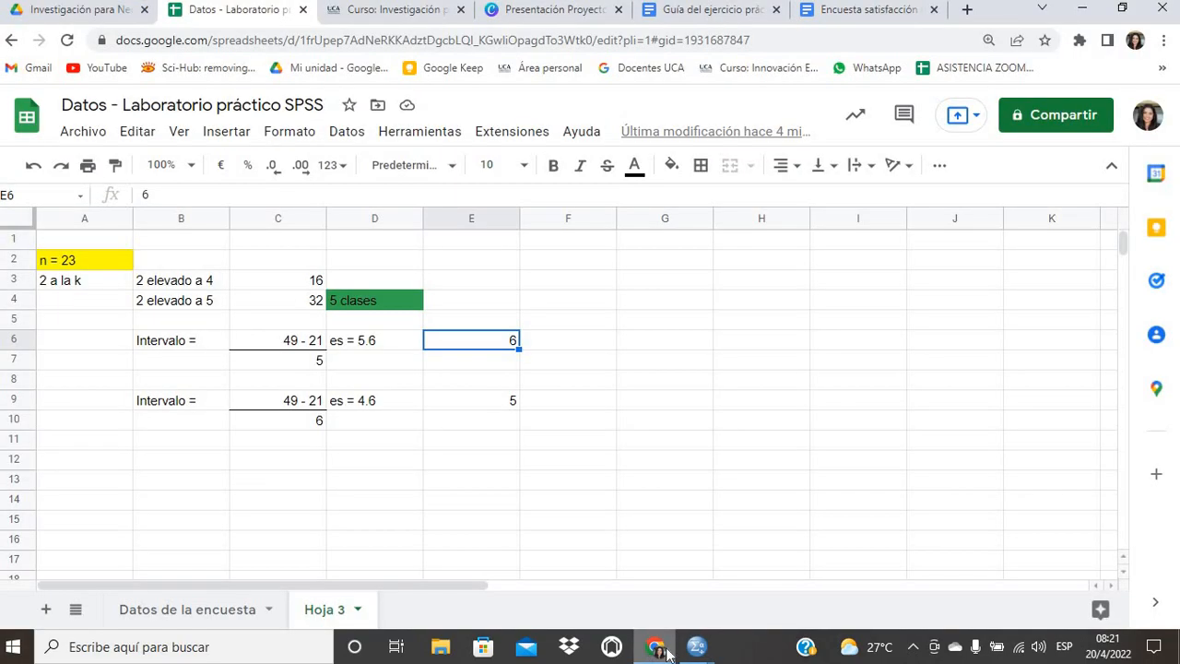
{"action": "left_click", "coordinate": [701, 648]}
{"action": "left_click", "coordinate": [657, 570]}
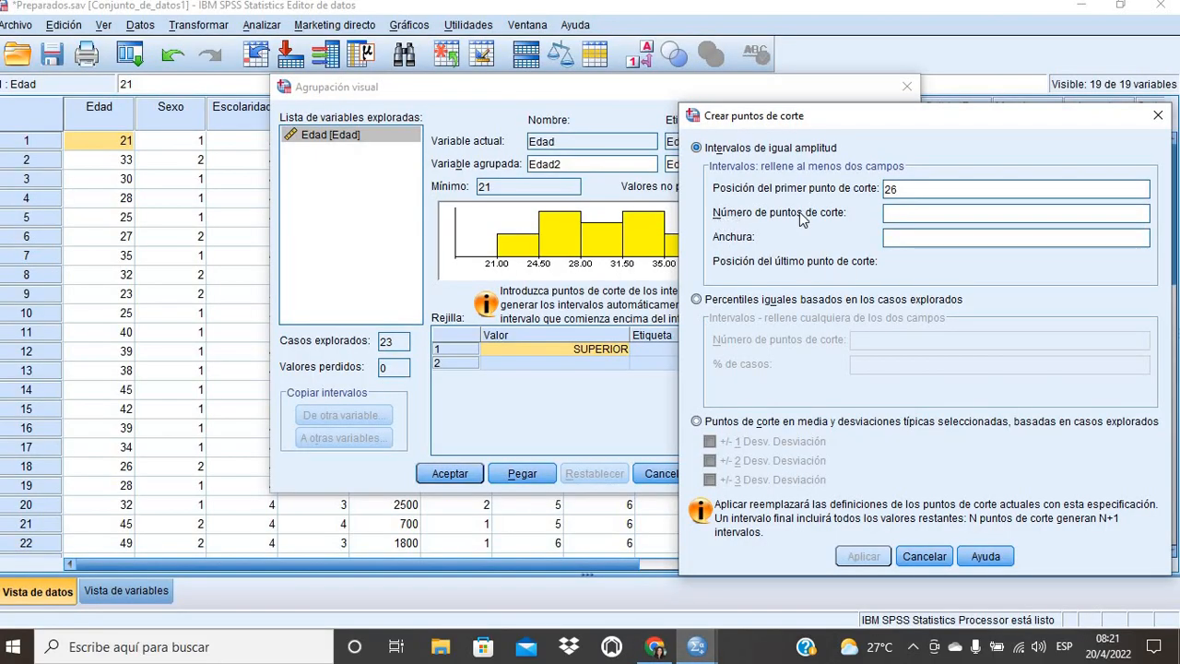
Set the number of cut points to 5, matching the class count in the green spreadsheet cell D4.
{"action": "left_click", "coordinate": [654, 647]}
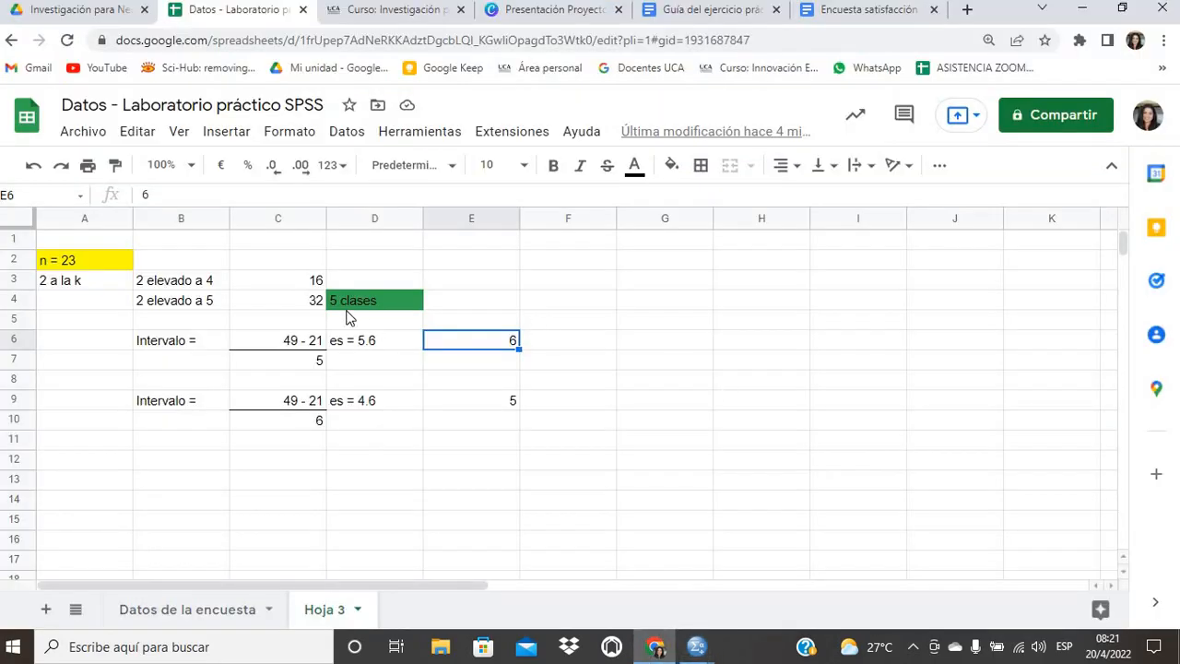
{"action": "left_click", "coordinate": [378, 302]}
{"action": "left_click", "coordinate": [697, 649]}
{"action": "left_click", "coordinate": [785, 570]}
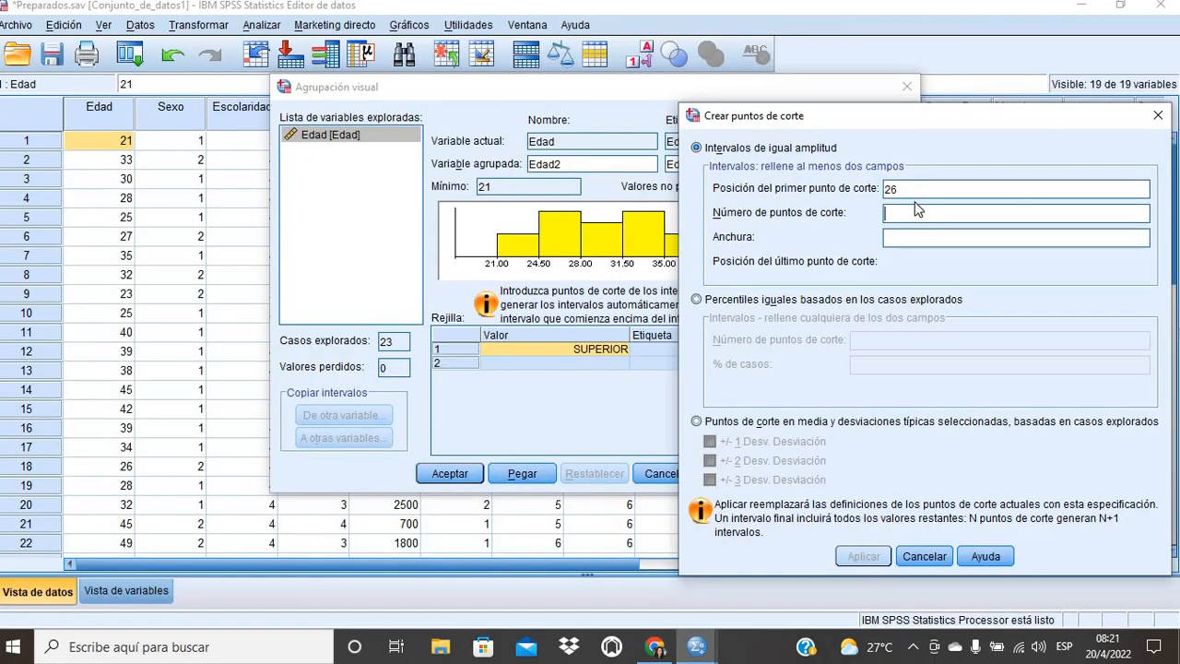
{"action": "left_click", "coordinate": [911, 238]}
Set the interval width to 6, taken from the rounded five-class interval calculation in row 6 of the spreadsheet.
{"action": "left_click", "coordinate": [654, 648]}
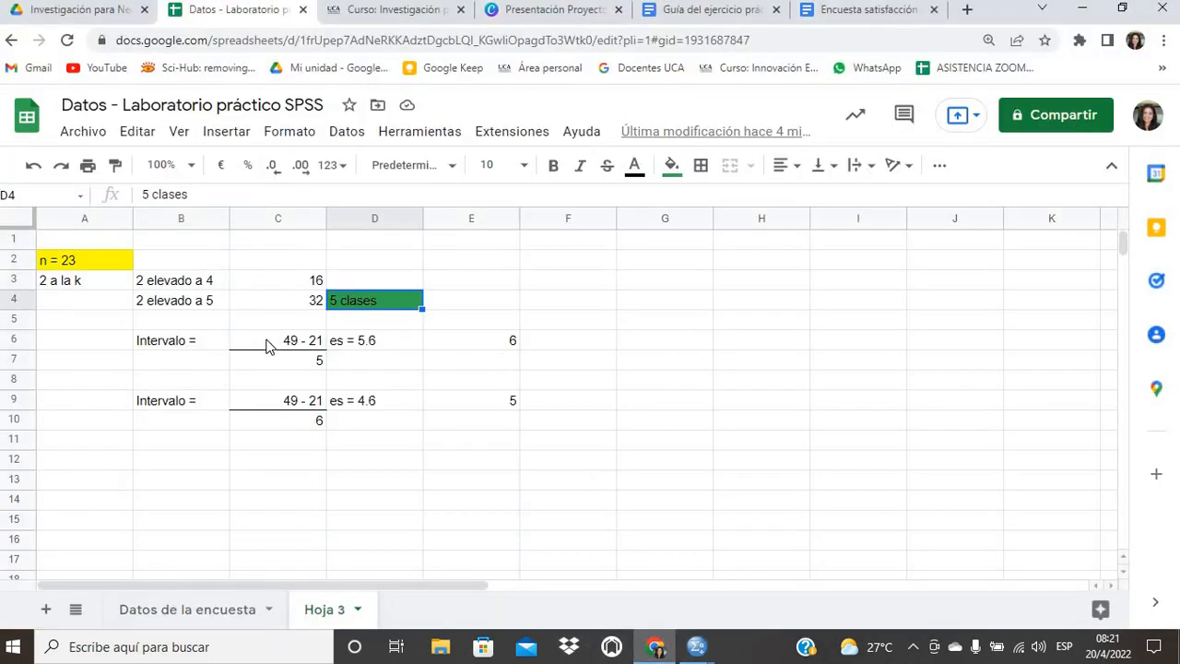
{"action": "left_click_drag", "start_coordinate": [208, 342], "coordinate": [478, 349]}
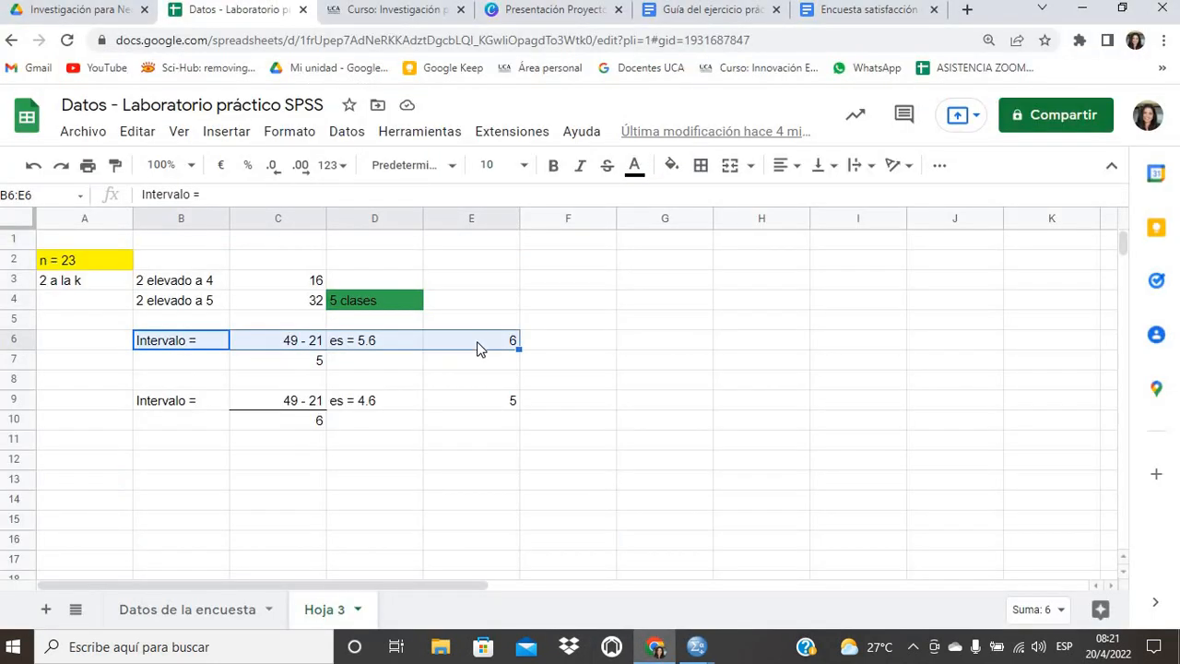
{"action": "left_click", "coordinate": [481, 346]}
{"action": "left_click_drag", "start_coordinate": [153, 346], "coordinate": [501, 345]}
{"action": "left_click", "coordinate": [498, 348]}
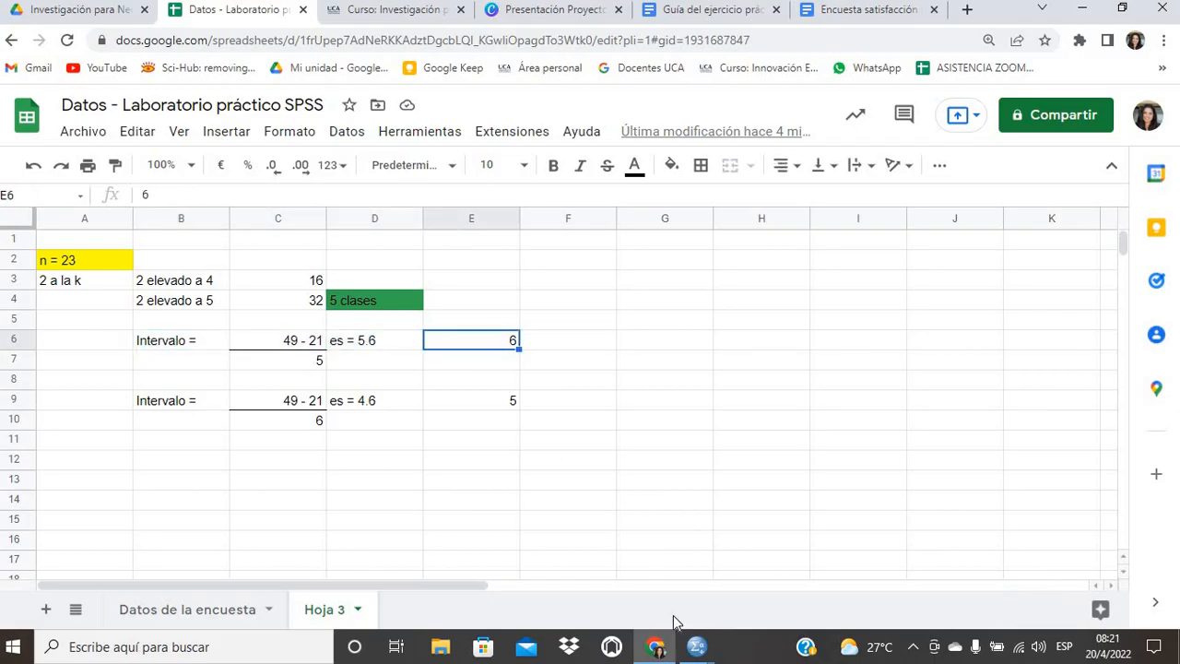
{"action": "mouse_move", "coordinate": [697, 646]}
{"action": "left_click", "coordinate": [814, 581]}
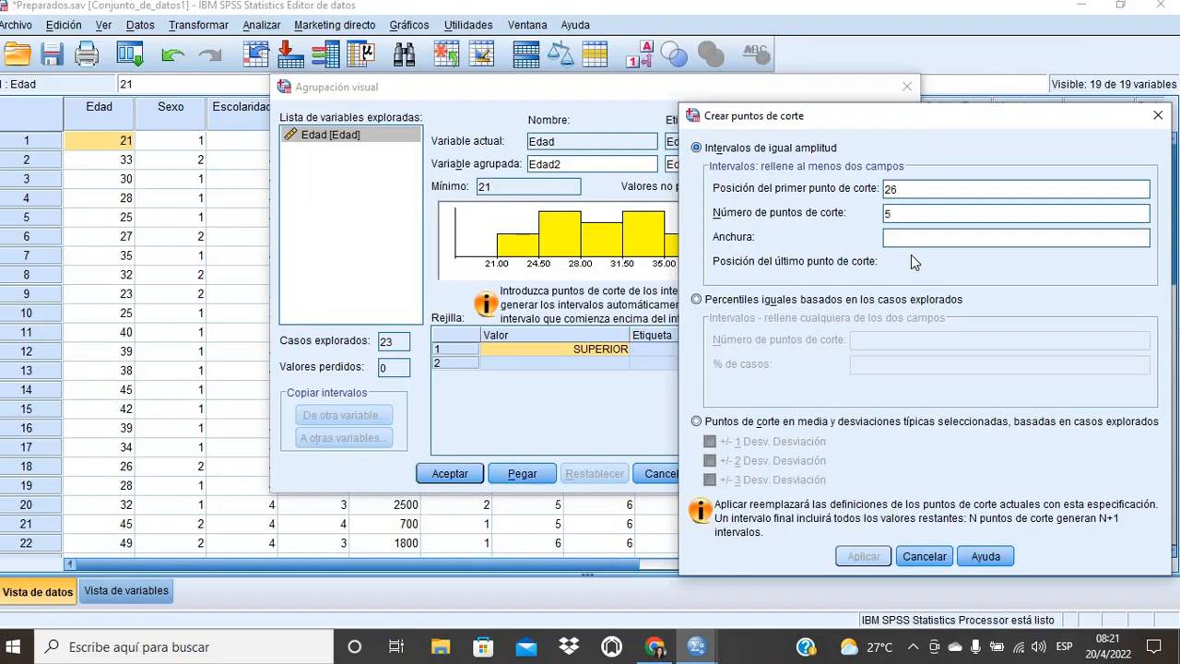
{"action": "left_click", "coordinate": [901, 237]}
{"action": "type", "text": "6"}
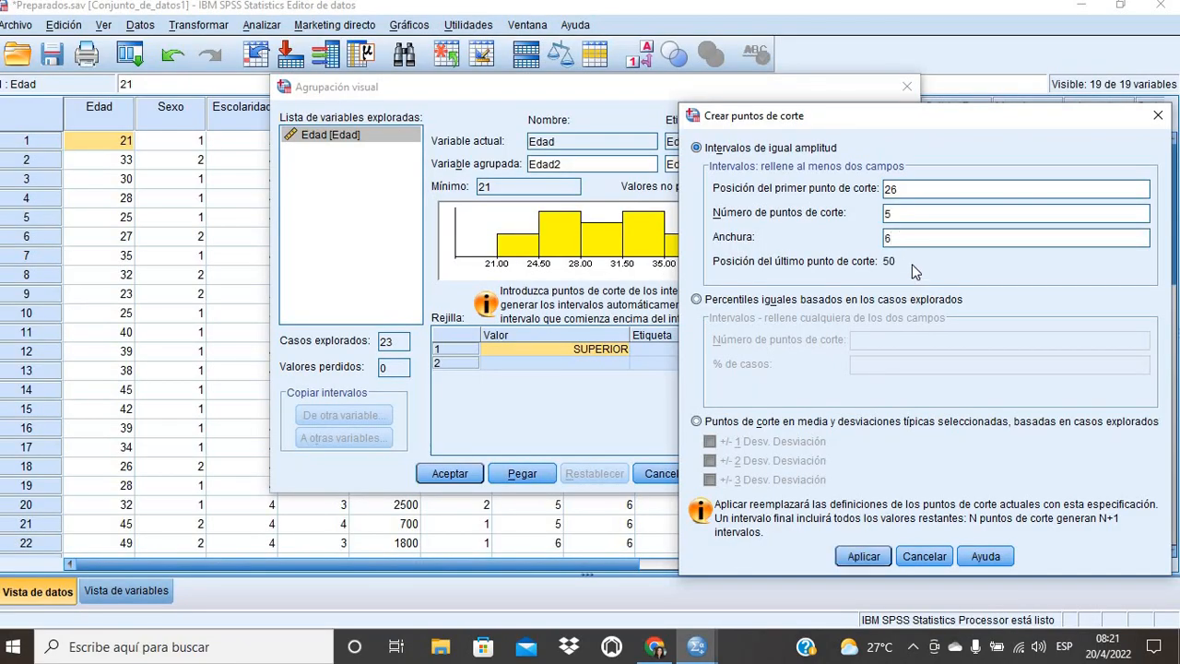
Review the first cut point value and apply the equal-width cut points to Edad.
{"action": "double_click", "coordinate": [896, 190]}
{"action": "left_click", "coordinate": [902, 185]}
{"action": "left_click_drag", "start_coordinate": [892, 189], "coordinate": [884, 197]}
{"action": "left_click_drag", "start_coordinate": [900, 129], "coordinate": [818, 88]}
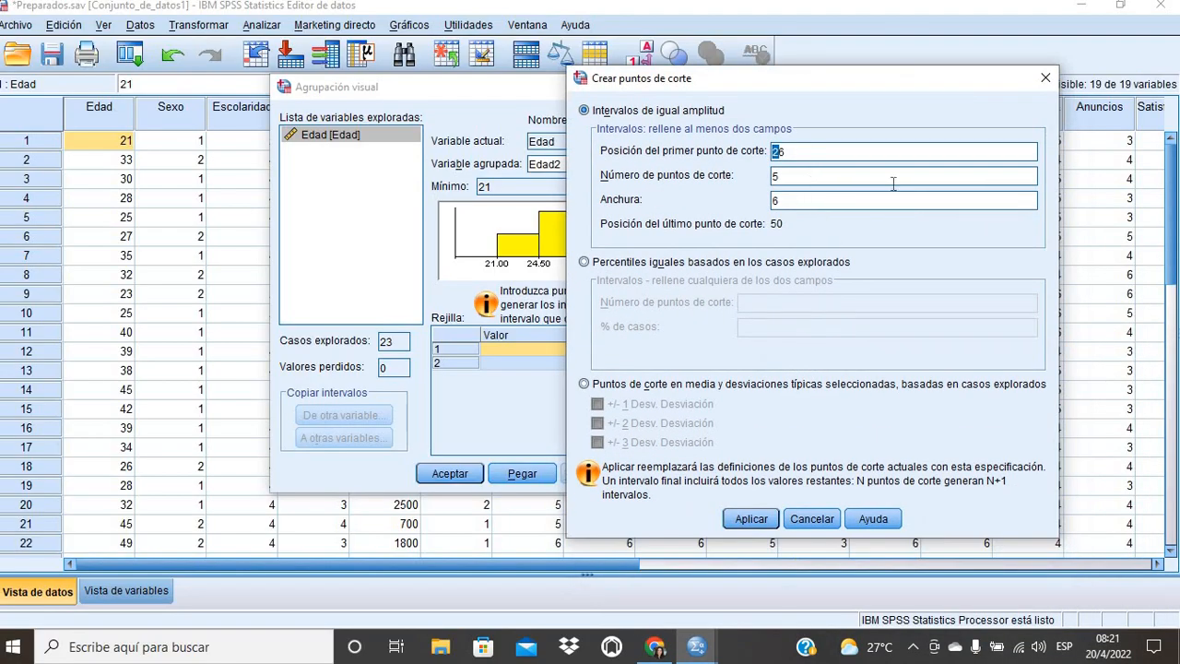
{"action": "left_click", "coordinate": [762, 520]}
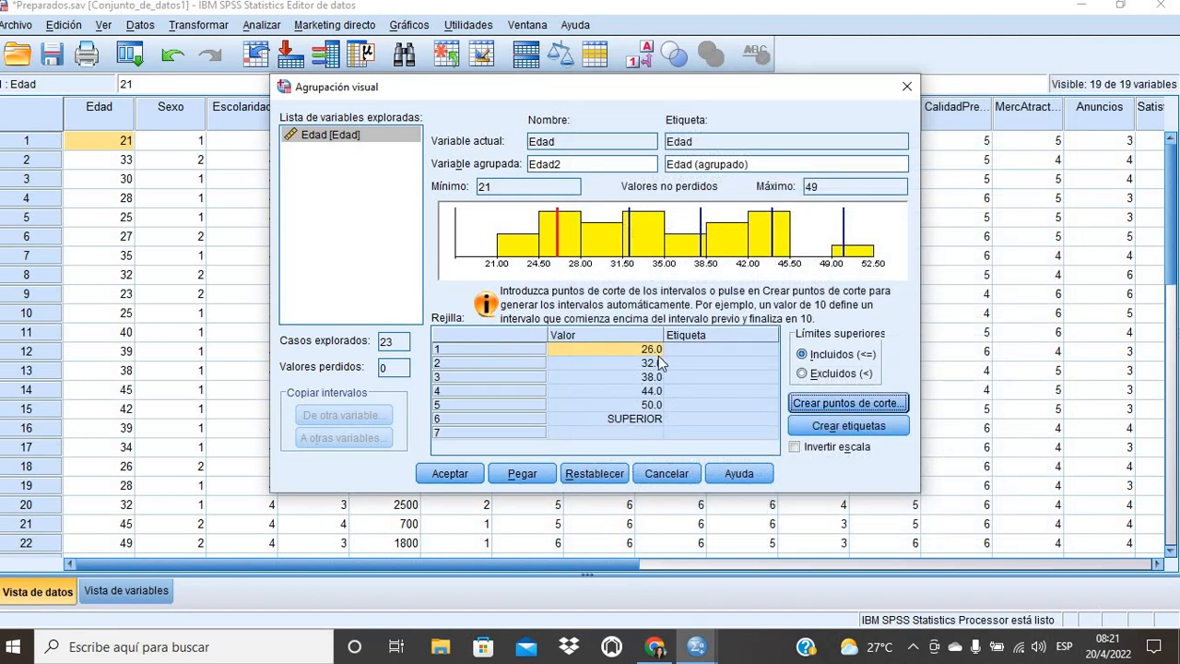
Label the first interval, with upper limit 26.0, as 21-26 in the grouping grid.
{"action": "left_click", "coordinate": [624, 363]}
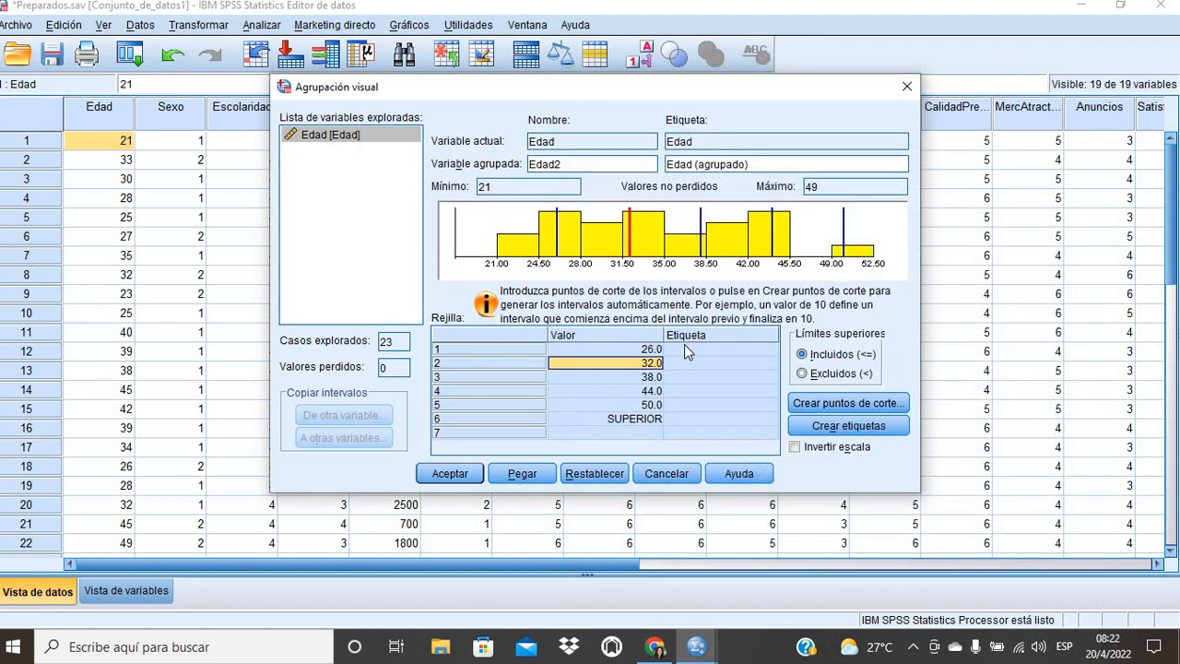
{"action": "left_click", "coordinate": [682, 352]}
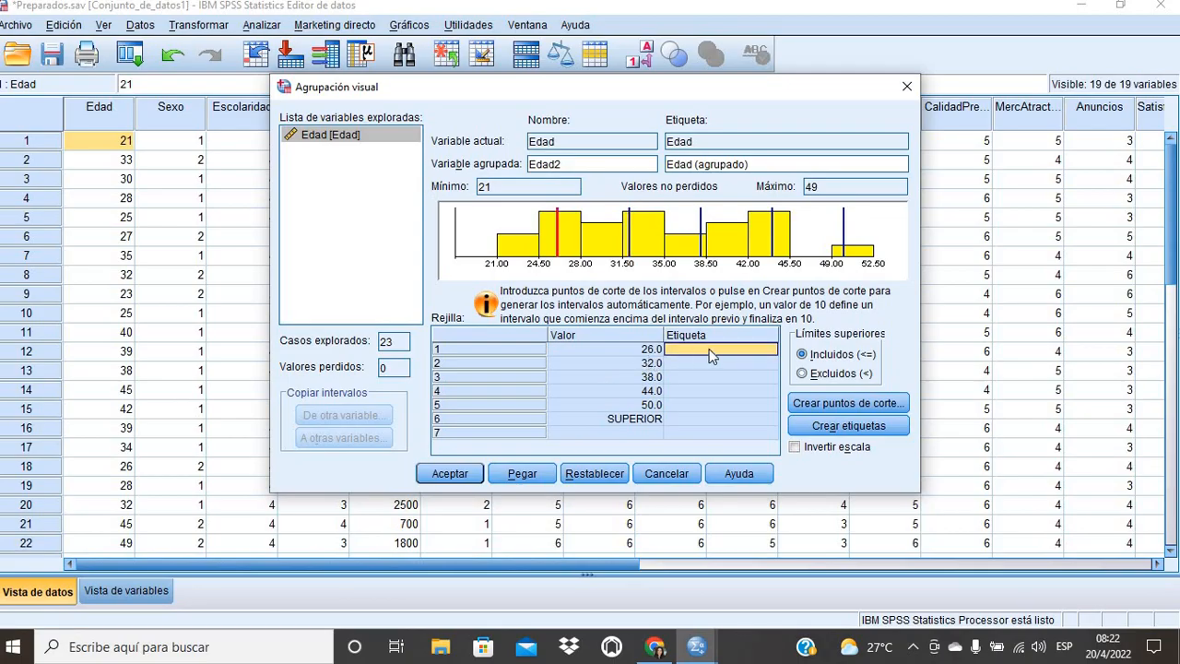
{"action": "type", "text": "21-26"}
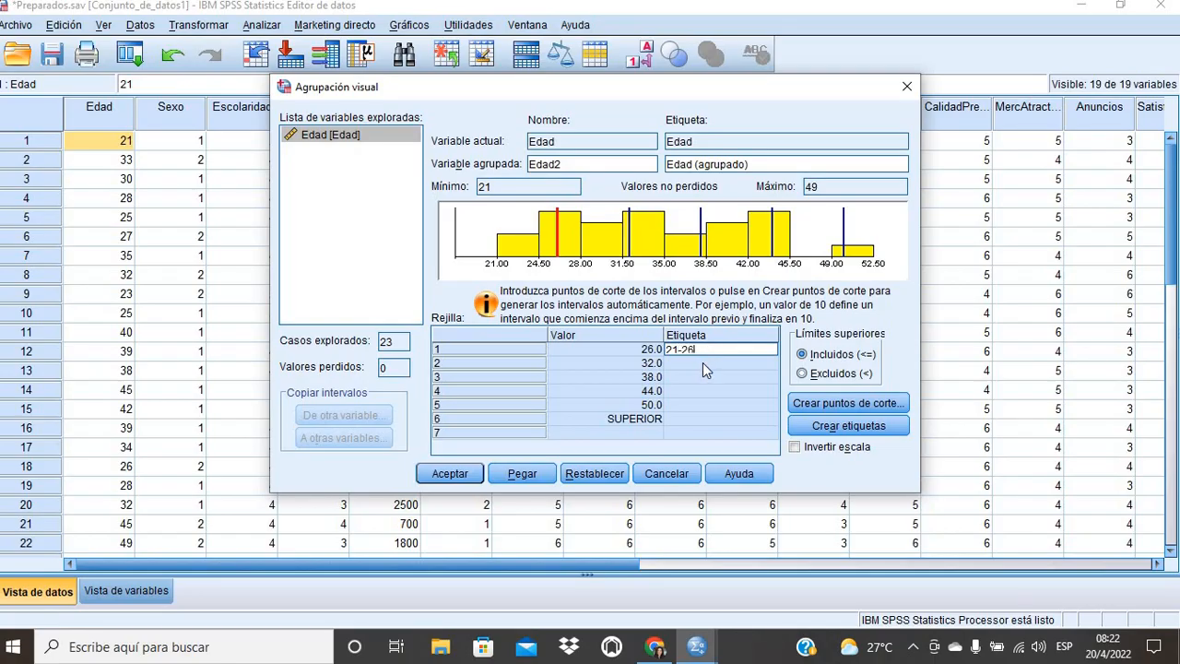
{"action": "left_click", "coordinate": [703, 363]}
{"action": "left_click", "coordinate": [680, 355]}
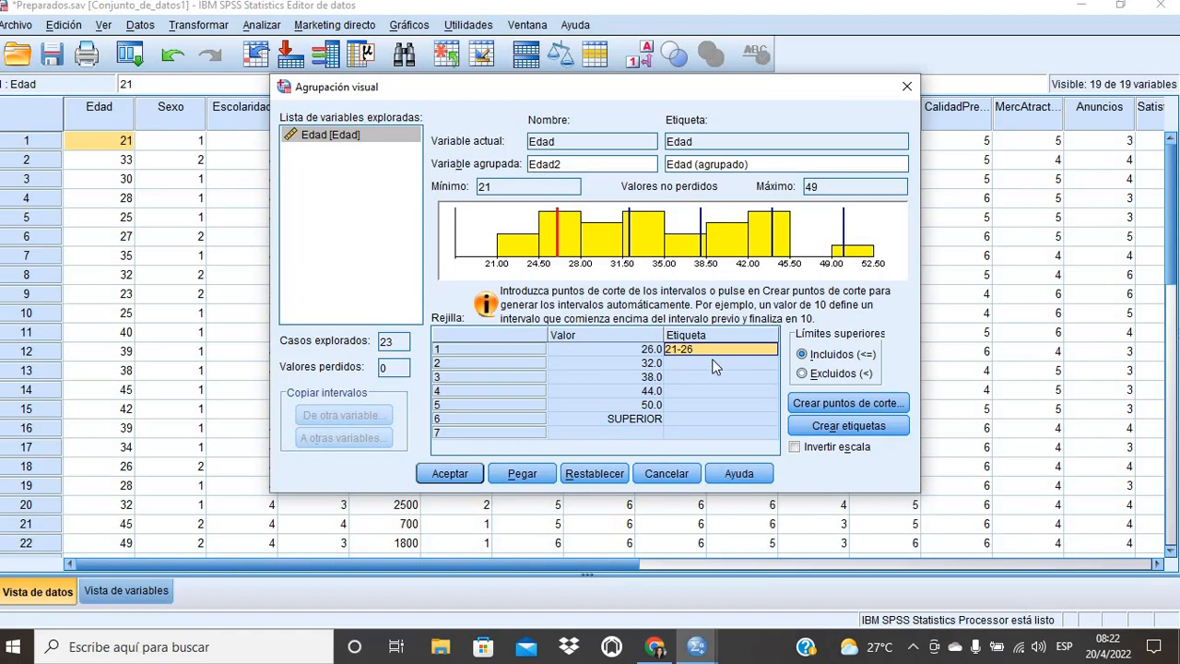
Label the intervals with upper limits 32.0 and 38.0 as 26-32 and 32-38 in the grouping grid.
{"action": "left_click", "coordinate": [705, 363]}
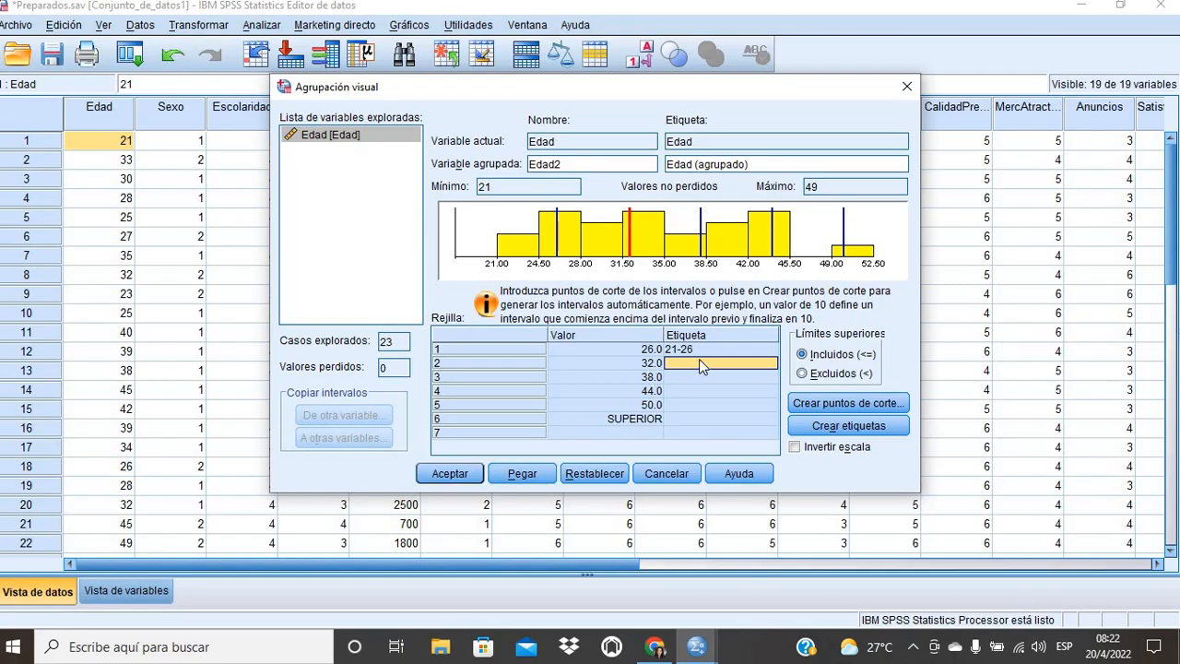
{"action": "left_click", "coordinate": [699, 363]}
{"action": "type", "text": "26"}
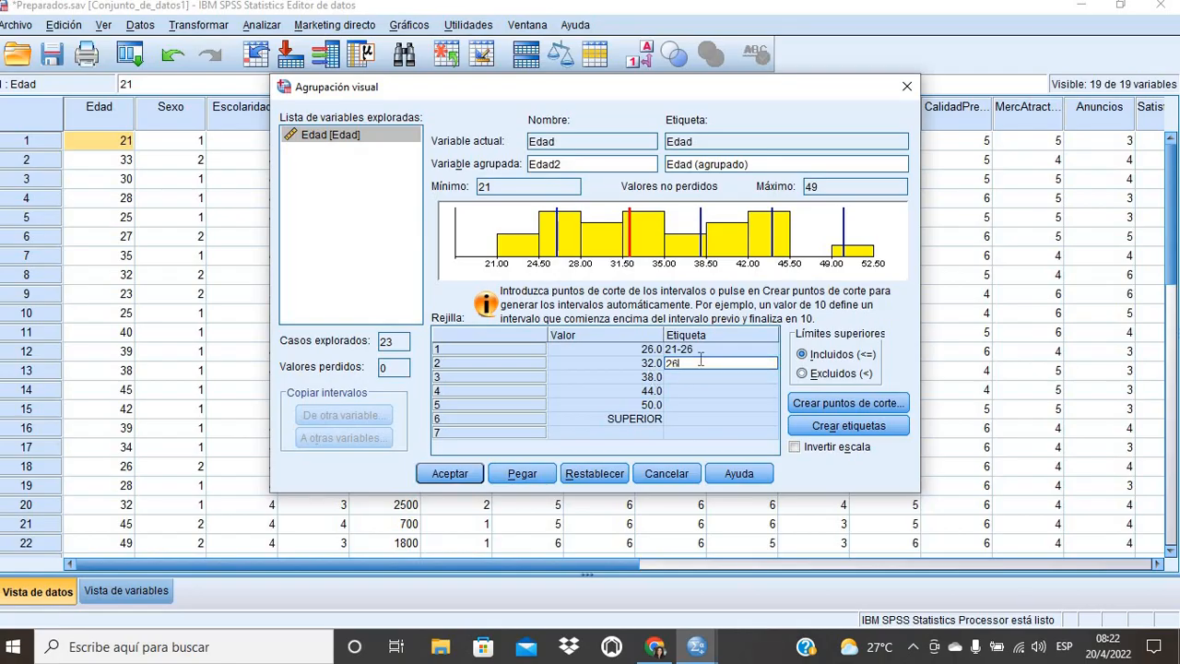
{"action": "type", "text": "-32"}
{"action": "left_click", "coordinate": [699, 376]}
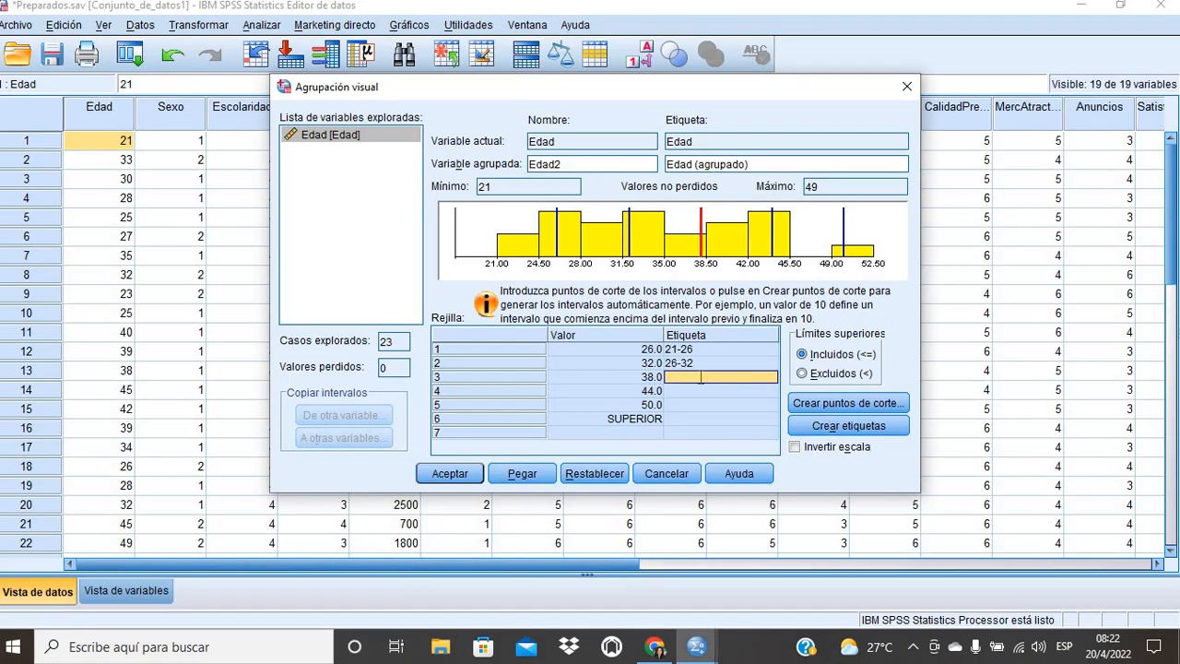
{"action": "type", "text": "32-38"}
{"action": "key", "text": "Return"}
Correct the second interval's label to 27-32 so that it does not overlap the first interval.
{"action": "left_click", "coordinate": [709, 364]}
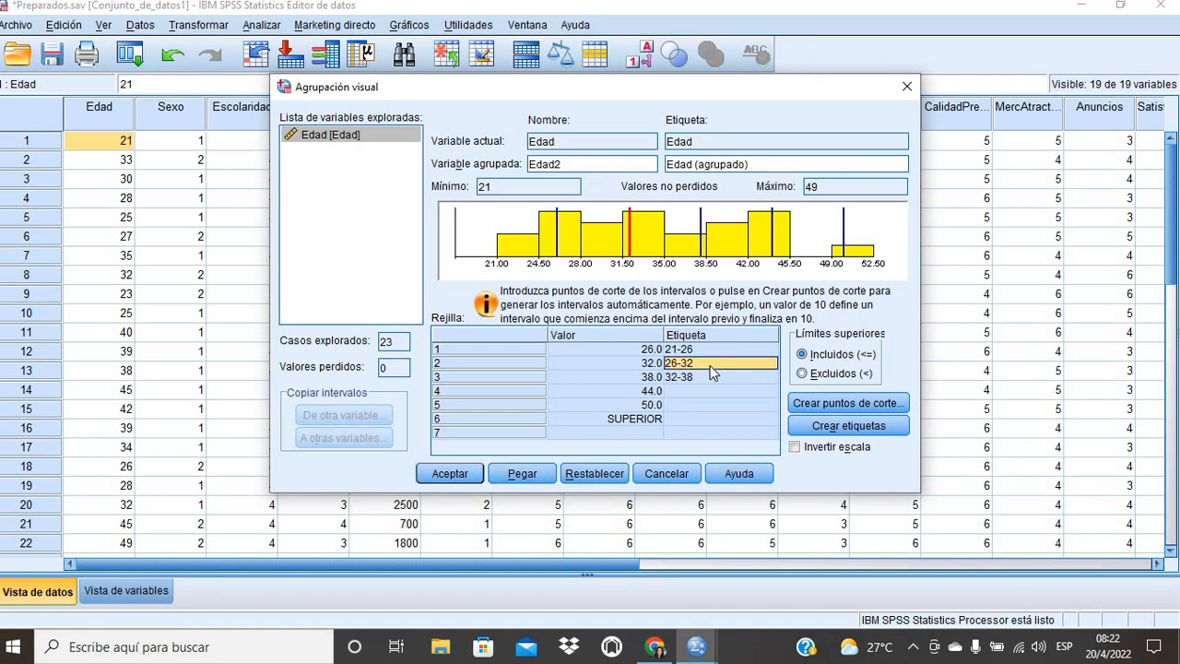
{"action": "key", "text": "Up"}
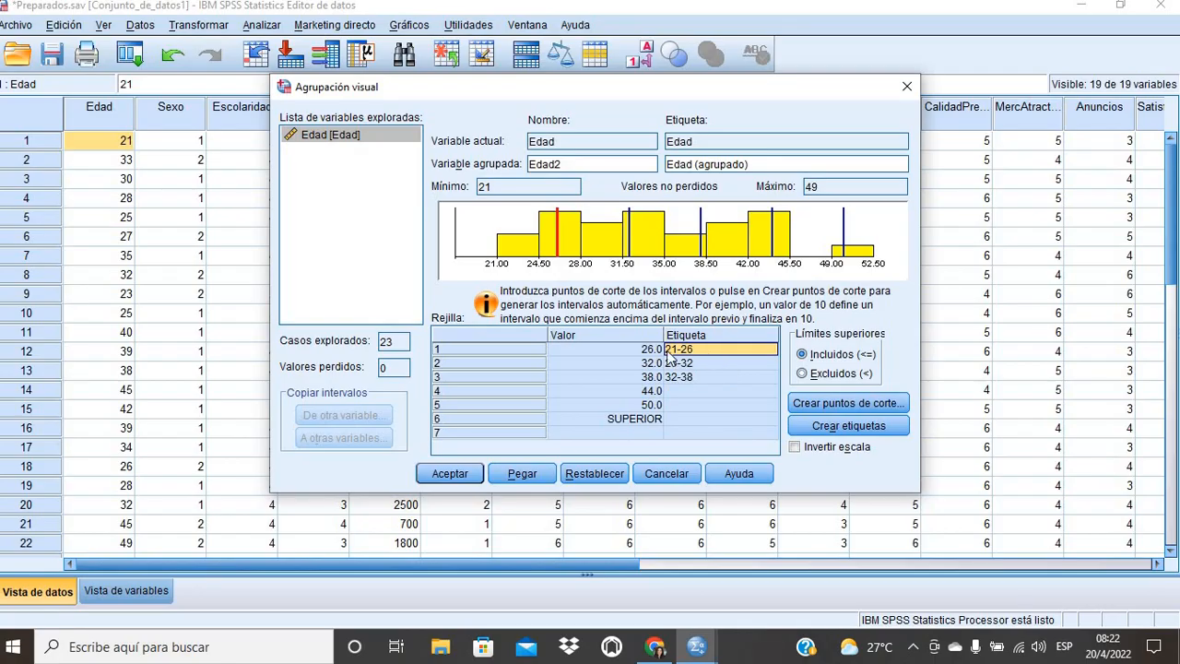
{"action": "left_click", "coordinate": [689, 365]}
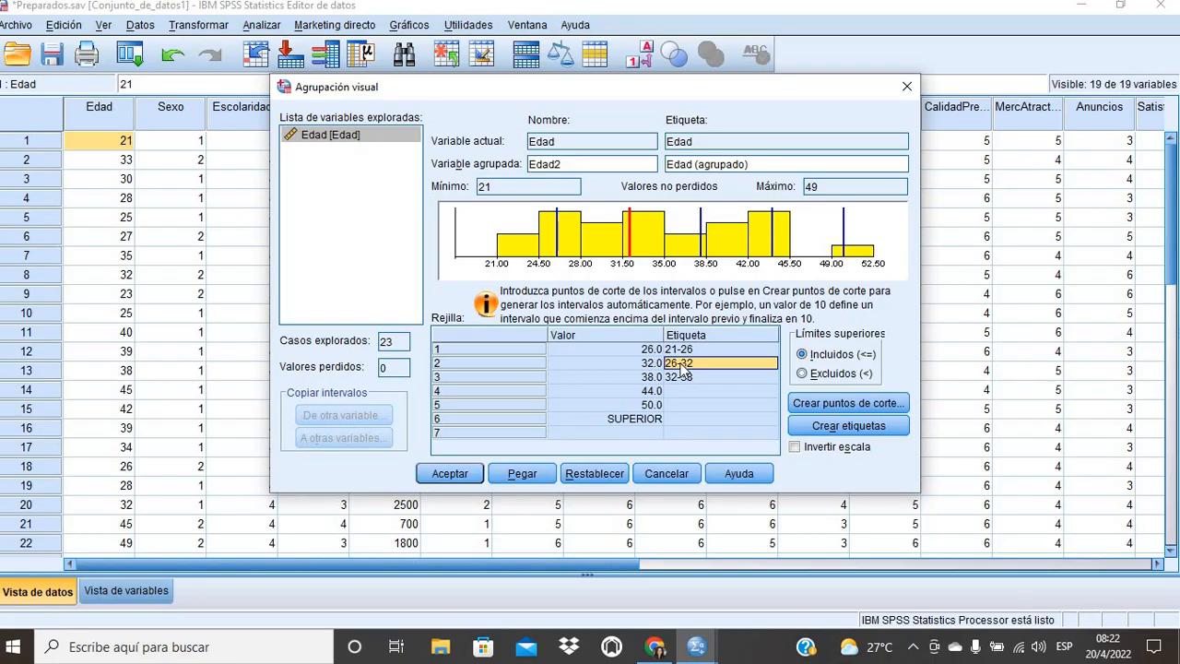
{"action": "left_click", "coordinate": [680, 364]}
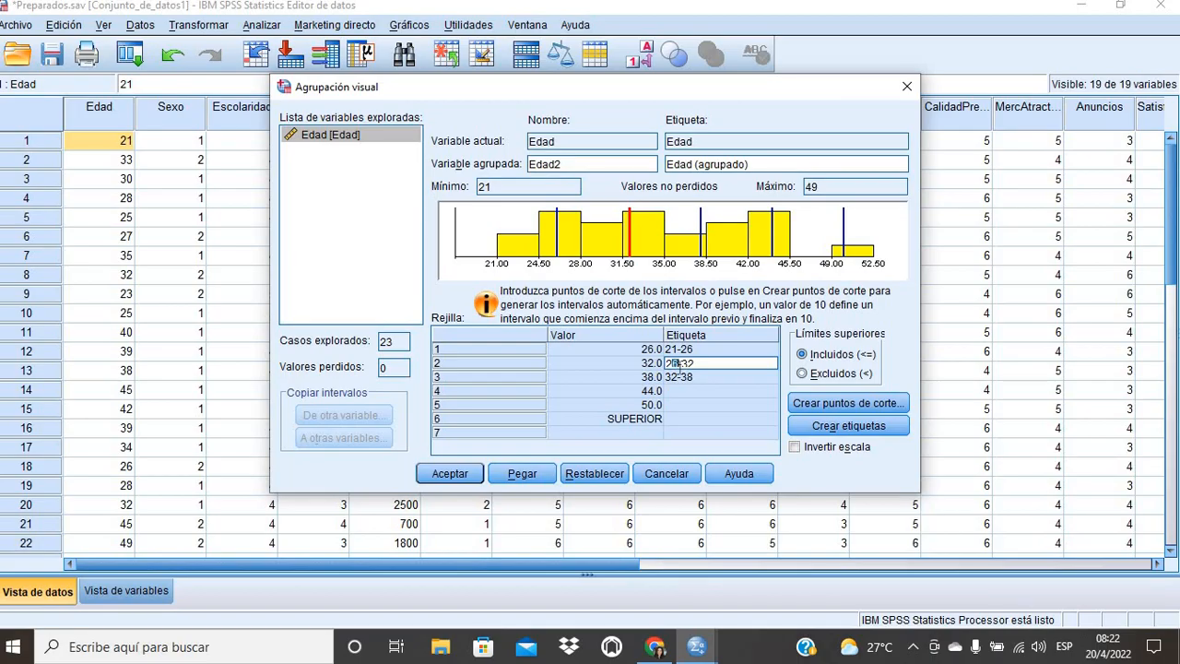
{"action": "type", "text": "7"}
{"action": "left_click", "coordinate": [682, 376]}
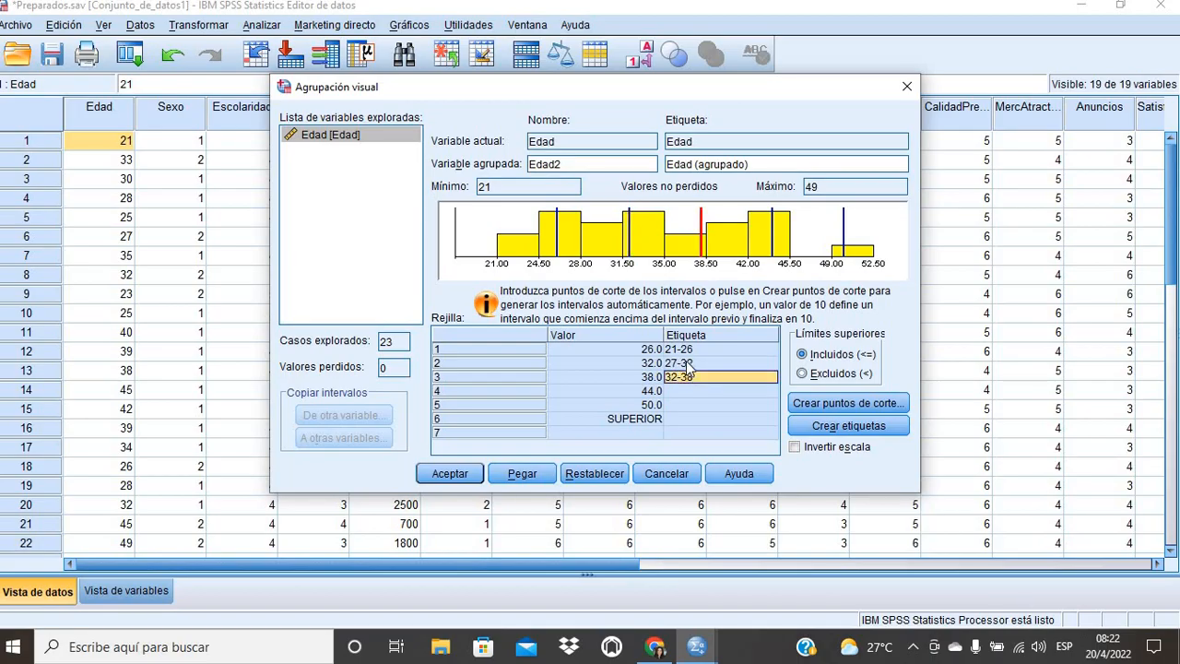
{"action": "left_click", "coordinate": [687, 363]}
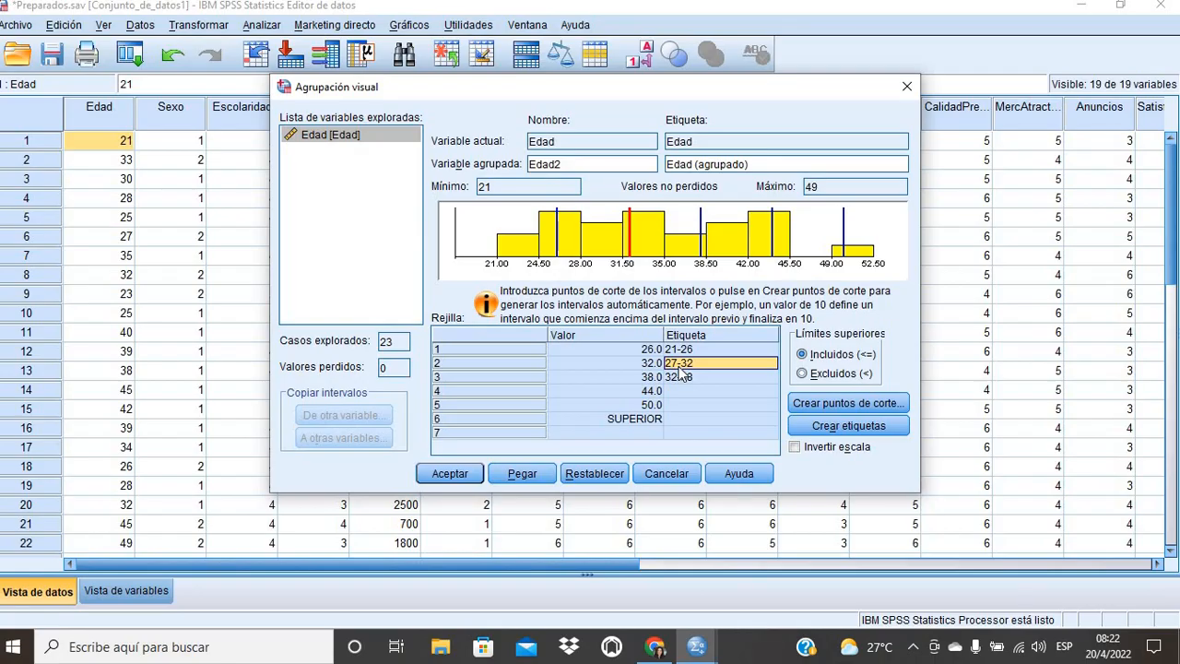
Correct the third interval's label, with upper limit 38.0, to 33-38.
{"action": "double_click", "coordinate": [677, 376]}
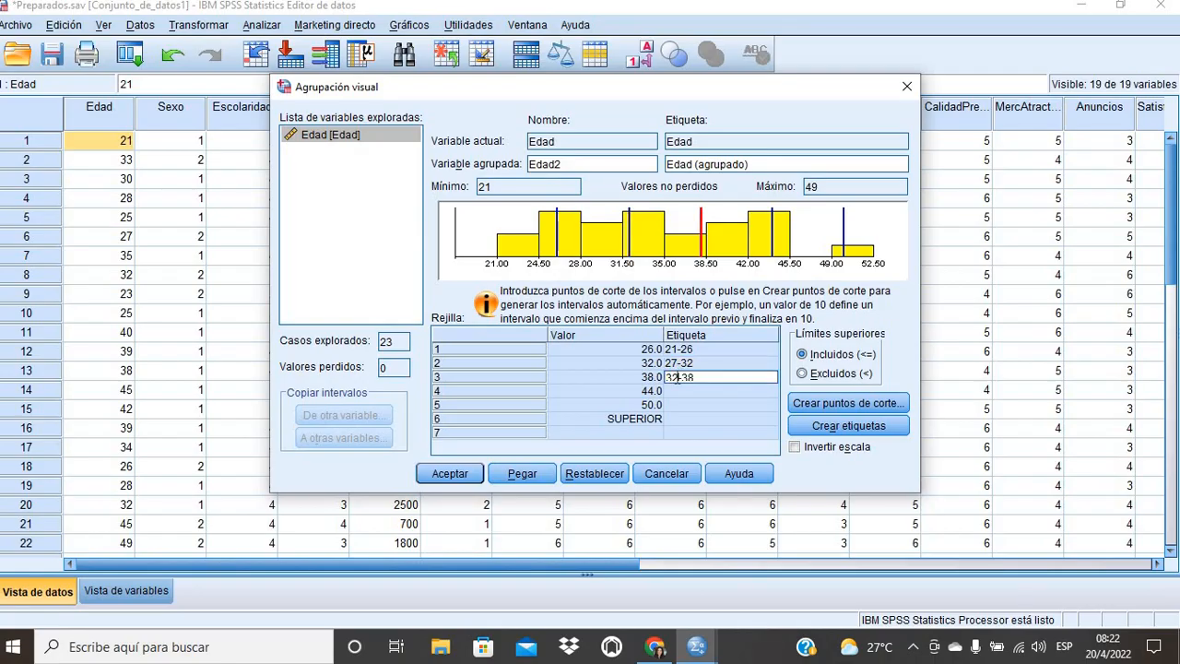
{"action": "type", "text": "3"}
{"action": "left_click", "coordinate": [682, 393]}
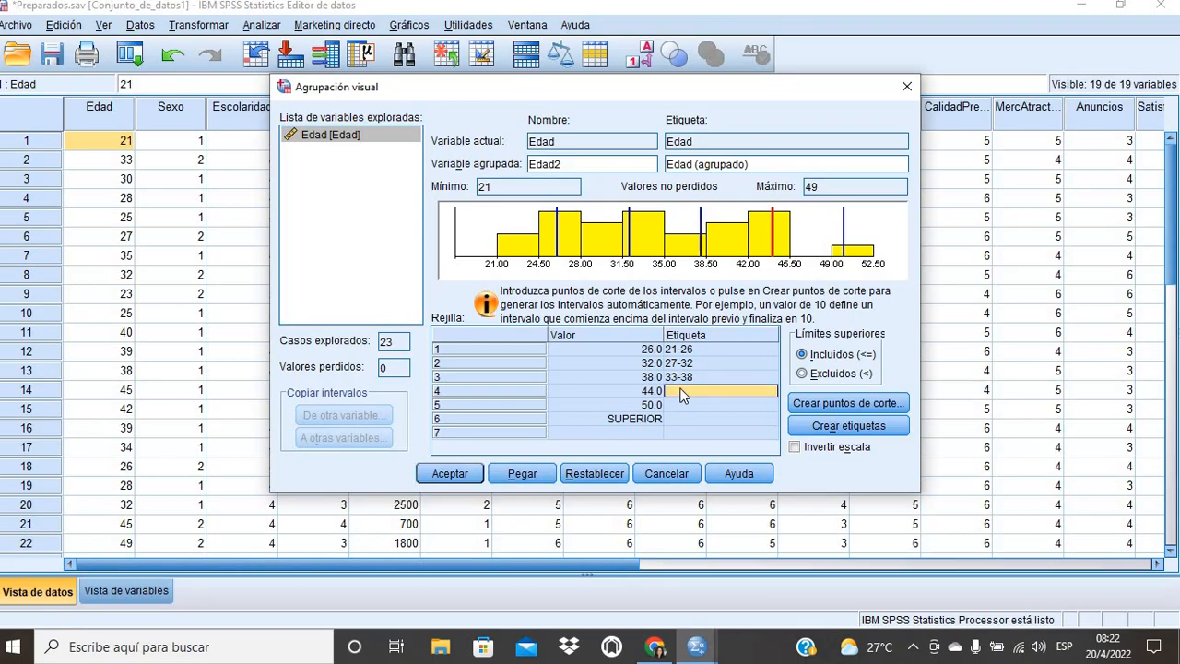
{"action": "left_click", "coordinate": [682, 379]}
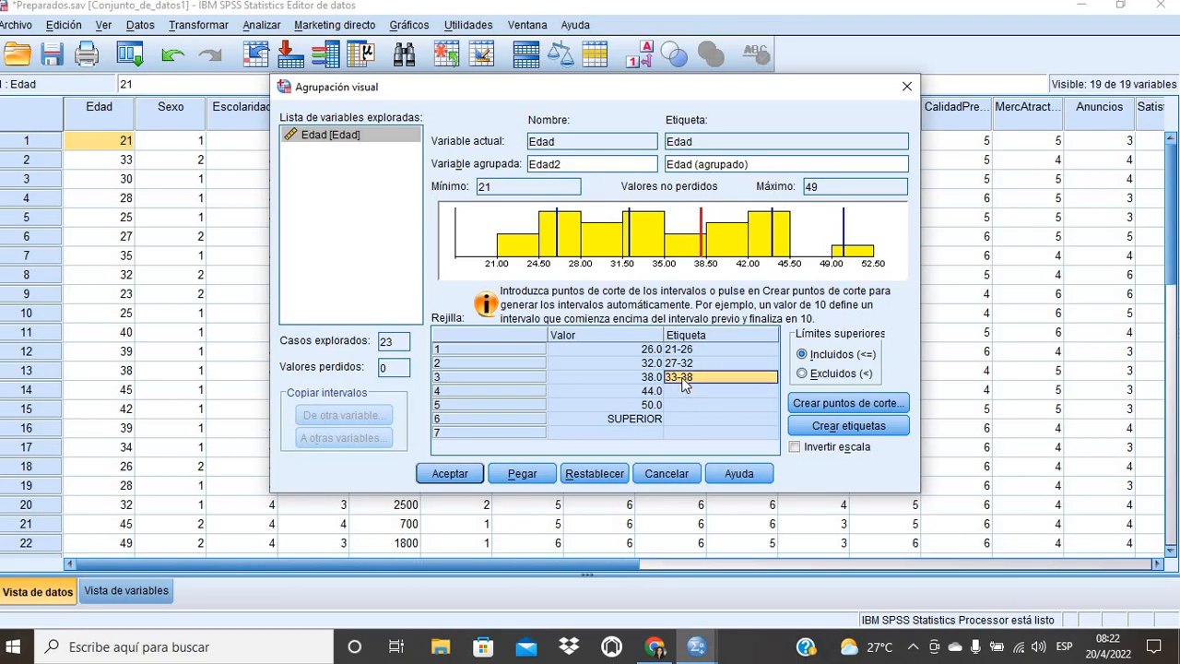
Label the fourth interval, with upper limit 44.0, as 39-44 and the fifth, with upper limit 50.0, as 45-50.
{"action": "left_click", "coordinate": [687, 391]}
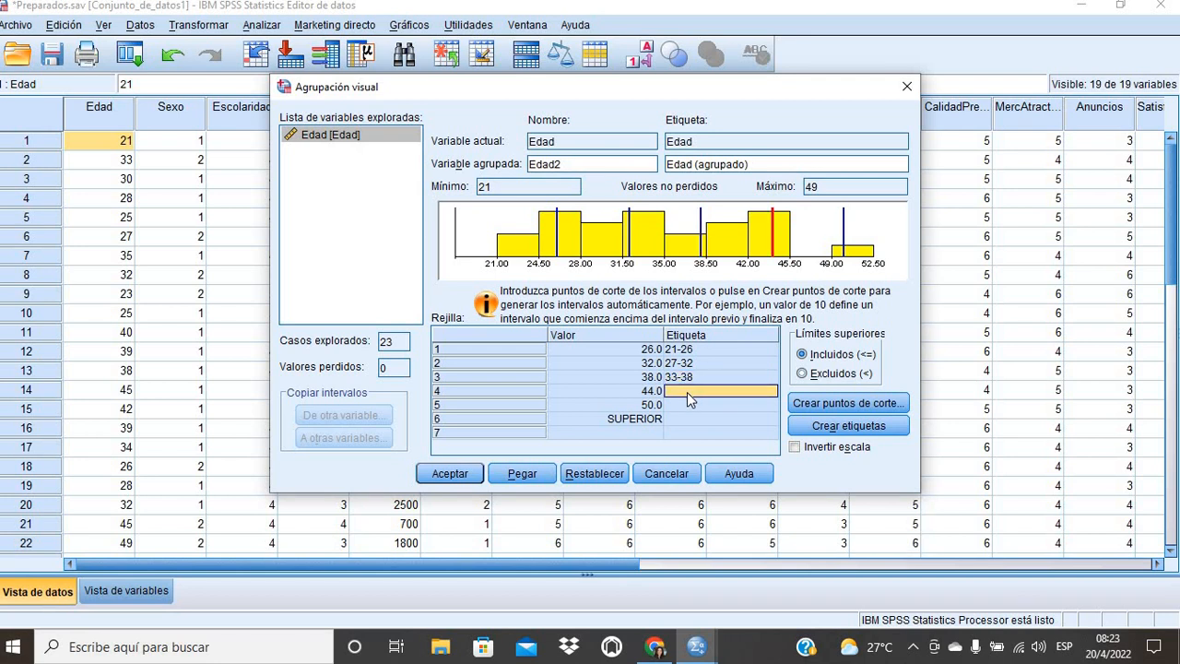
{"action": "type", "text": "39-"}
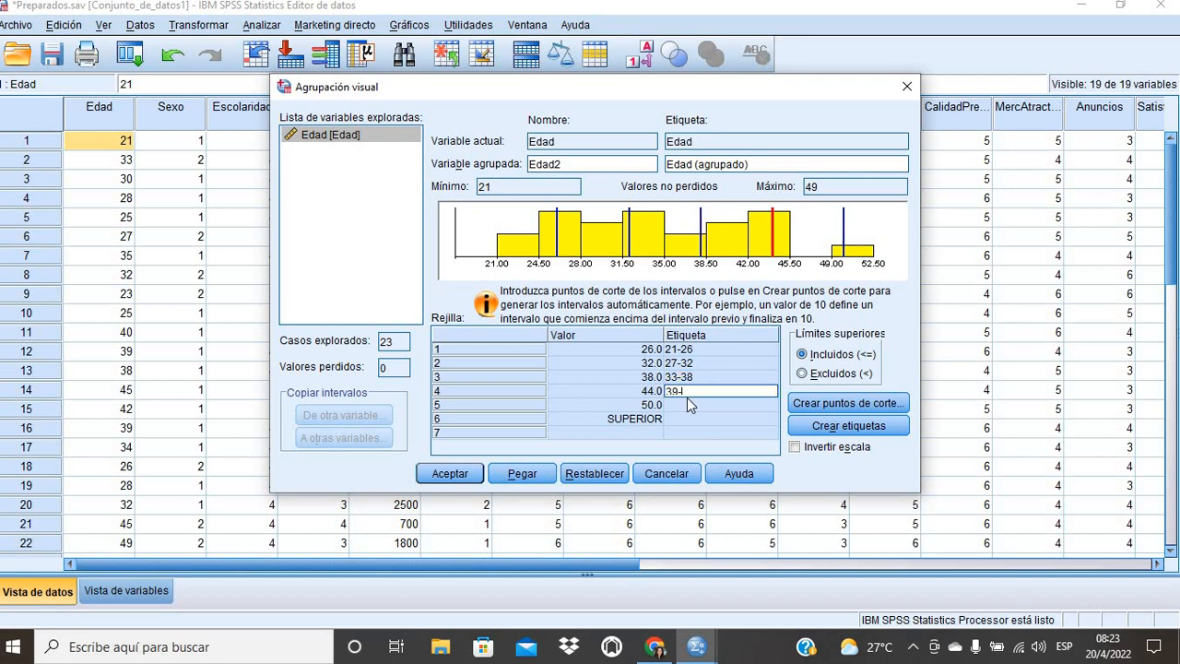
{"action": "type", "text": "44"}
{"action": "left_click", "coordinate": [692, 404]}
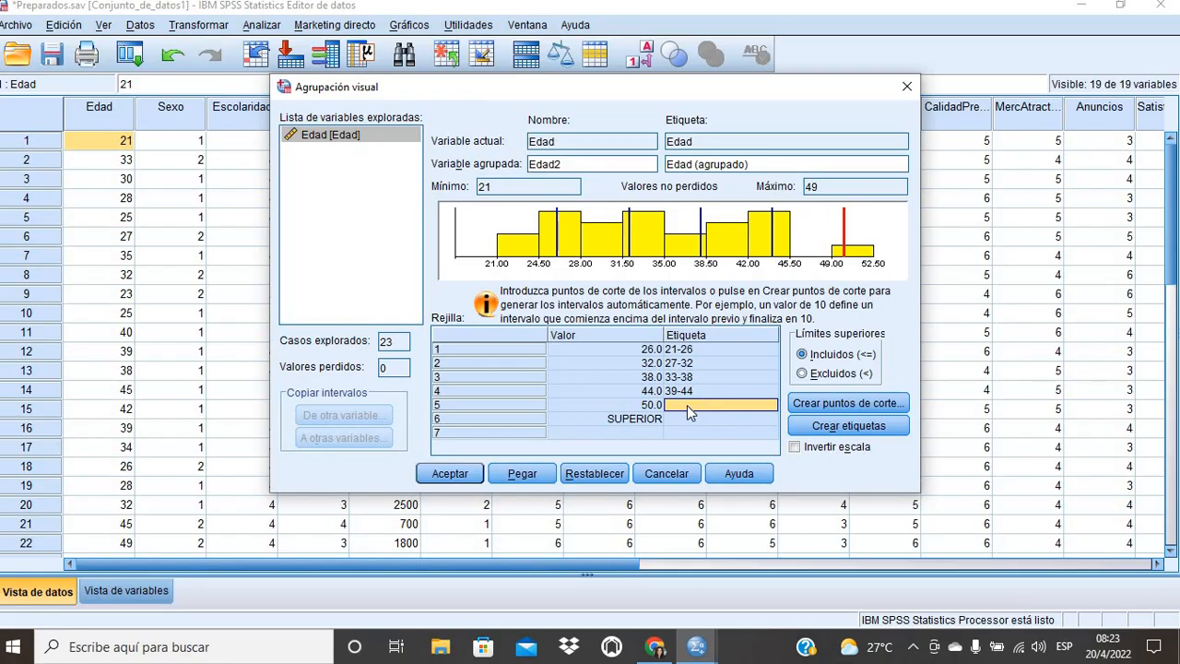
{"action": "type", "text": "45-50"}
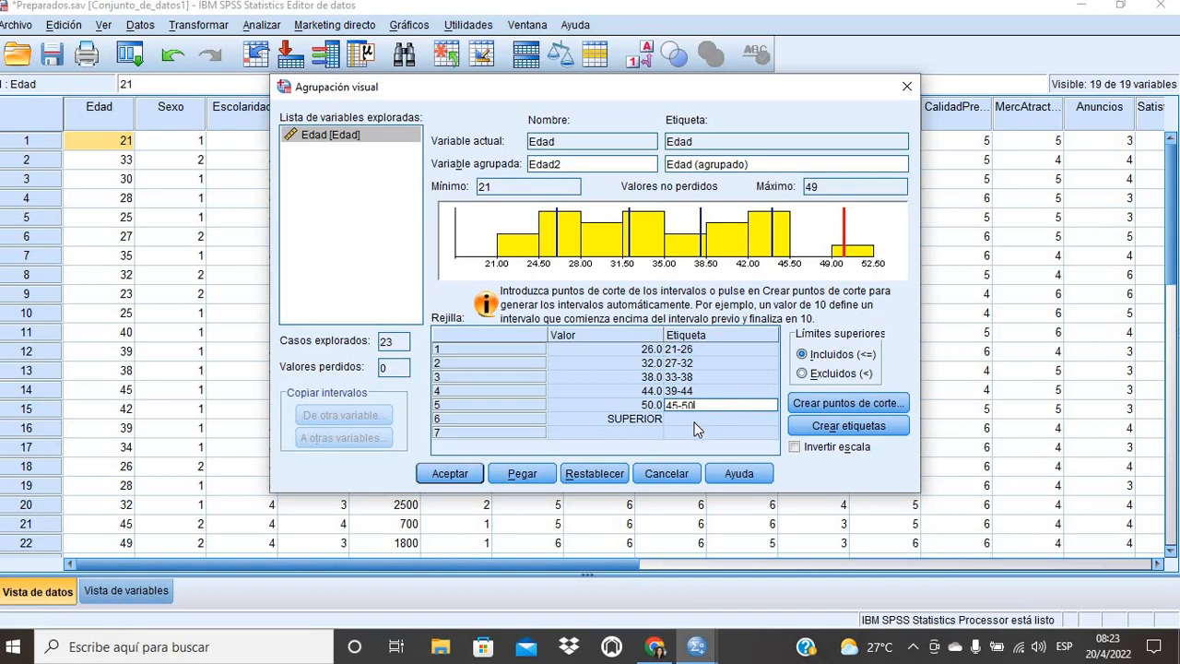
{"action": "key", "text": "Return"}
Check the first interval labels, accept the visual grouping and confirm the creation of the grouped variable Edad2.
{"action": "left_click", "coordinate": [694, 351]}
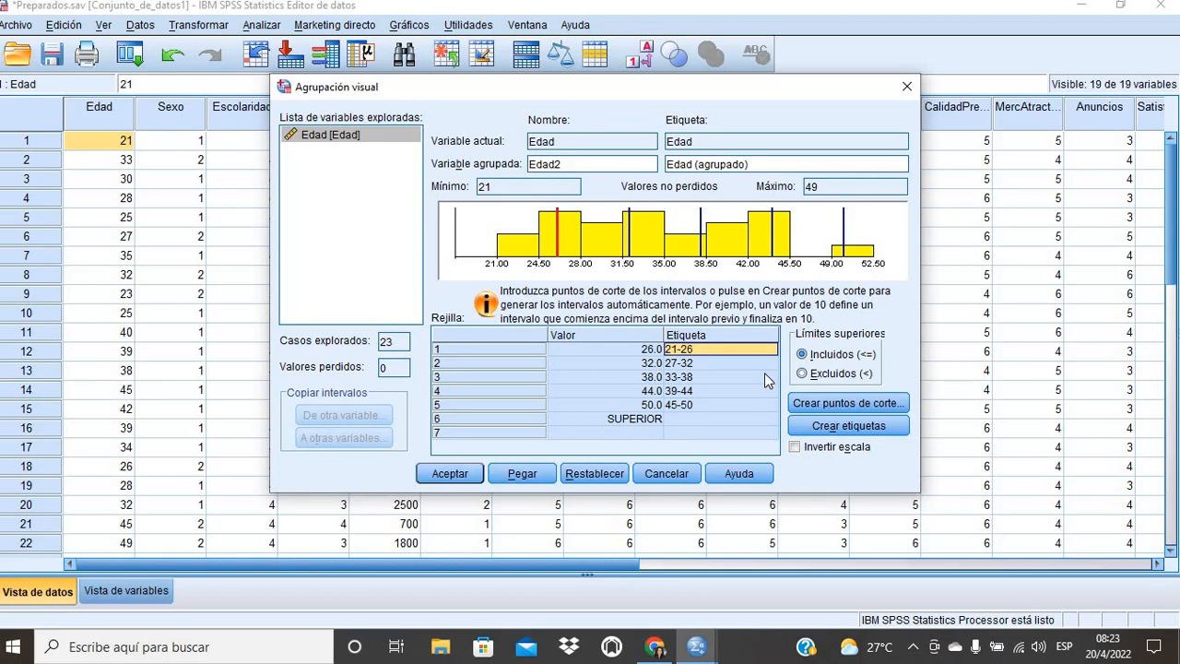
{"action": "left_click", "coordinate": [679, 364]}
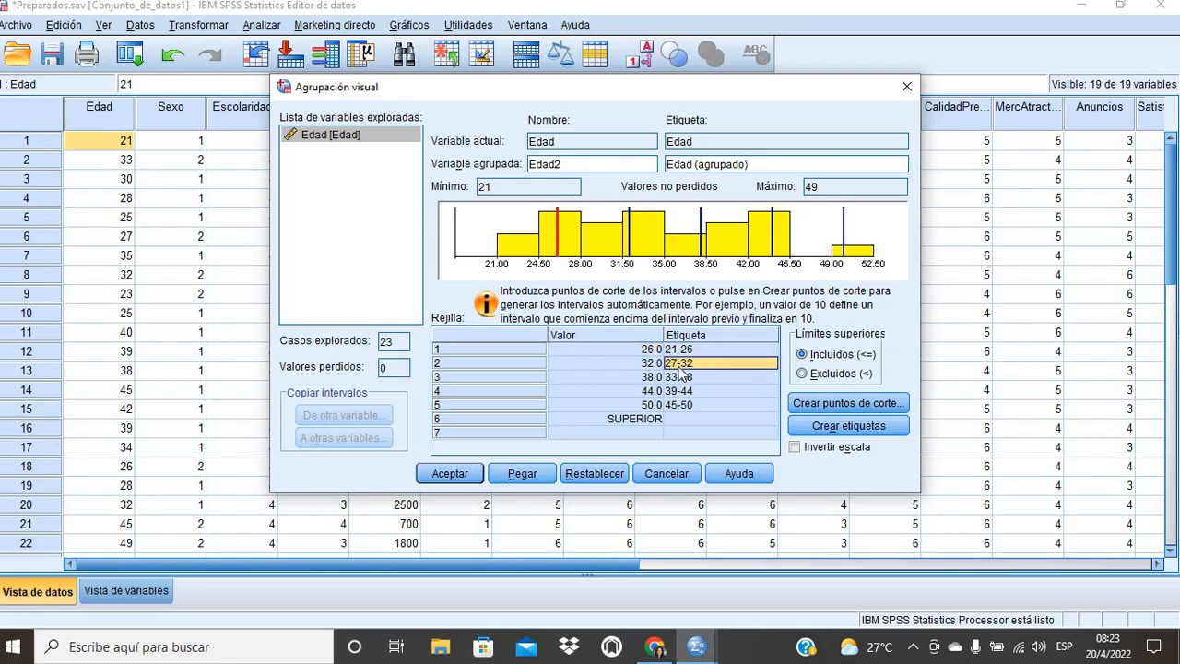
{"action": "left_click", "coordinate": [702, 351]}
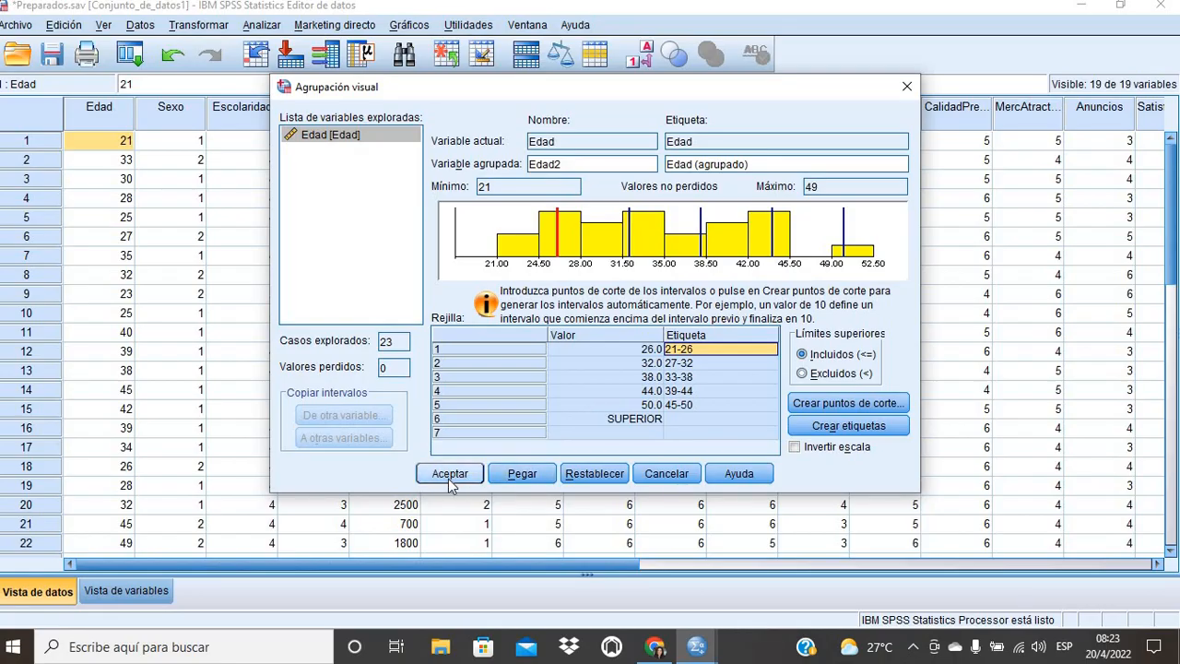
{"action": "left_click", "coordinate": [448, 474]}
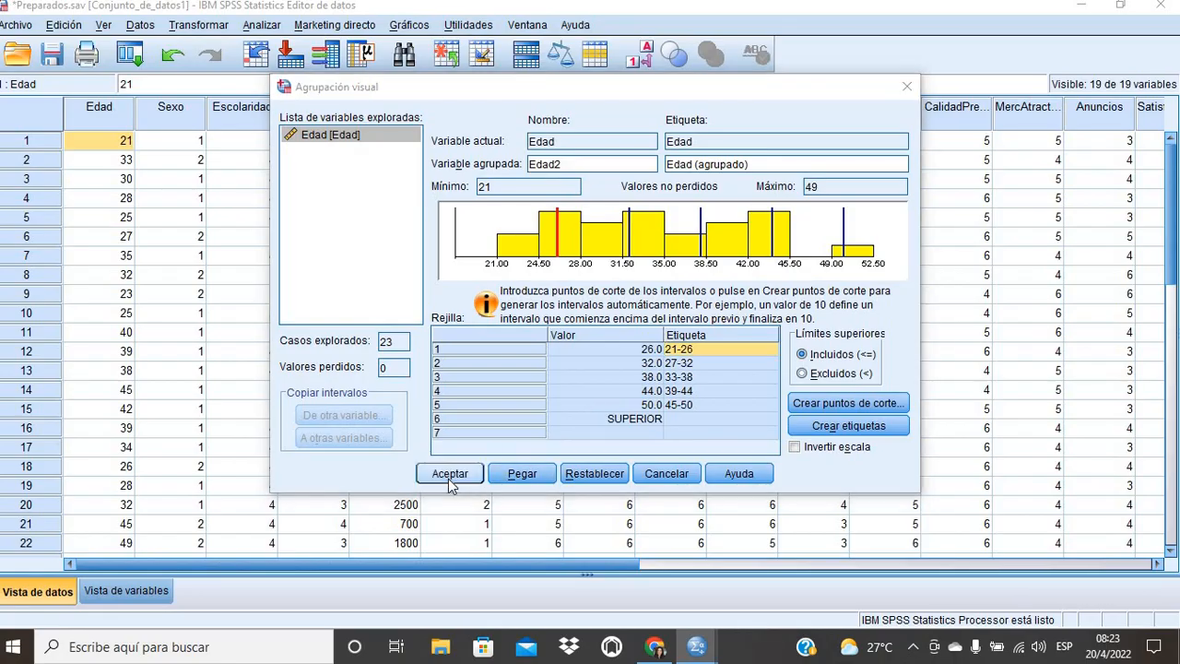
{"action": "left_click", "coordinate": [565, 317]}
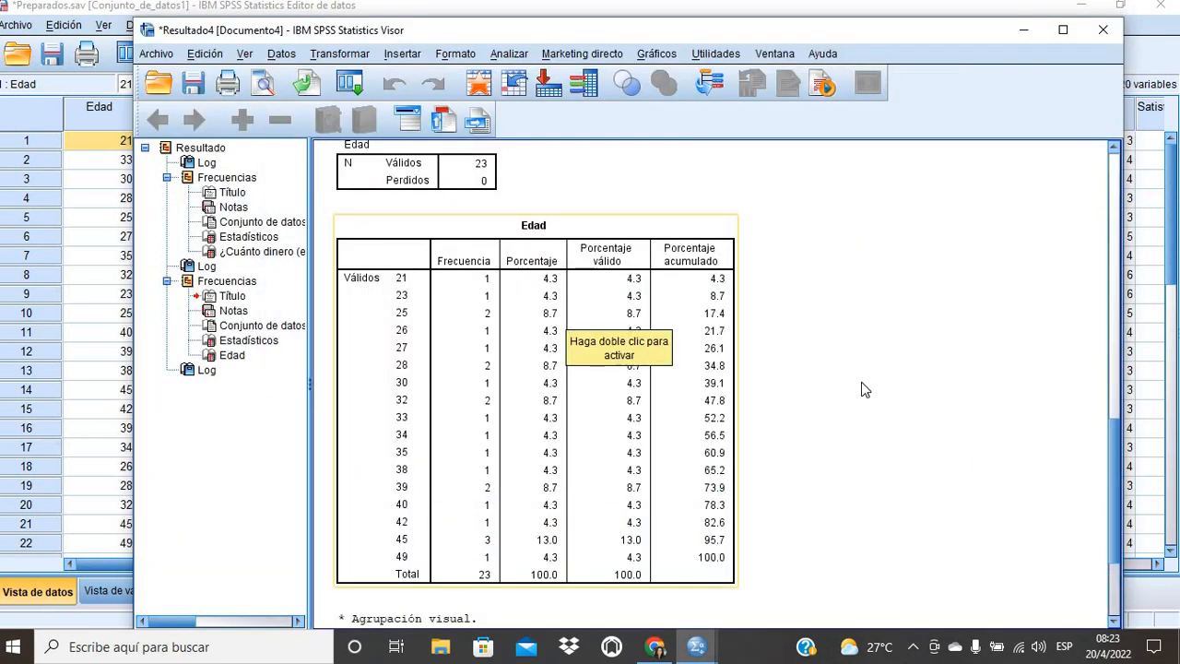
Review the grouping syntax in the output and inspect the Edad2 column at the end of the data set.
{"action": "scroll", "coordinate": [865, 389], "scroll_direction": "down", "scroll_amount": 3}
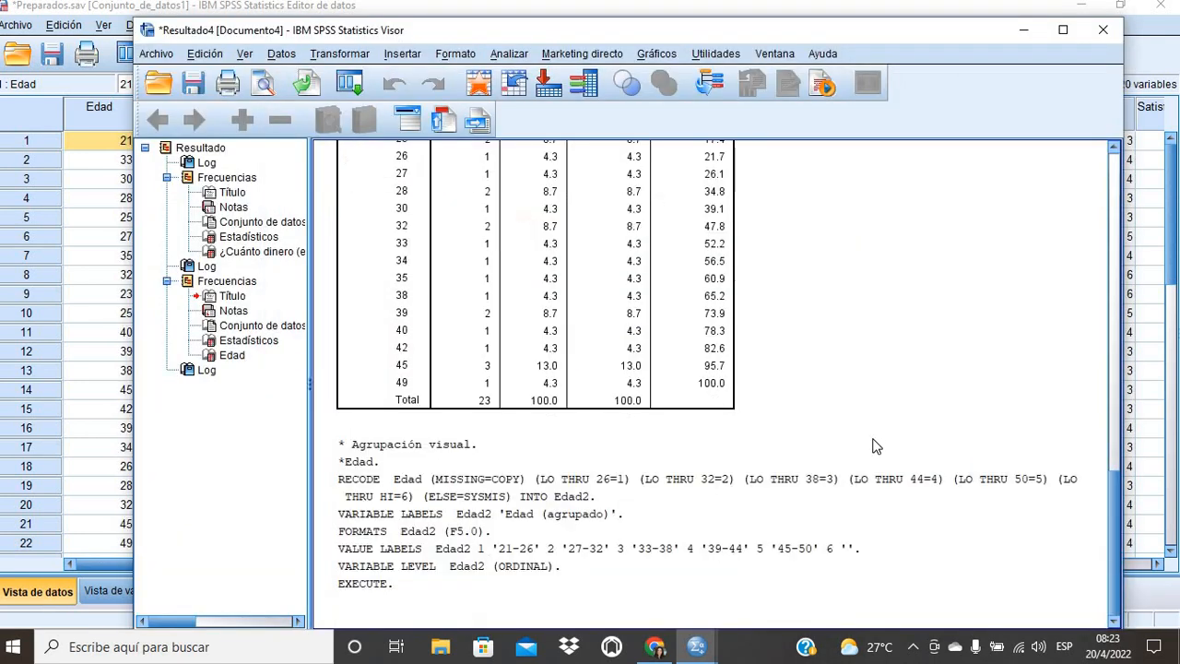
{"action": "left_click", "coordinate": [446, 526]}
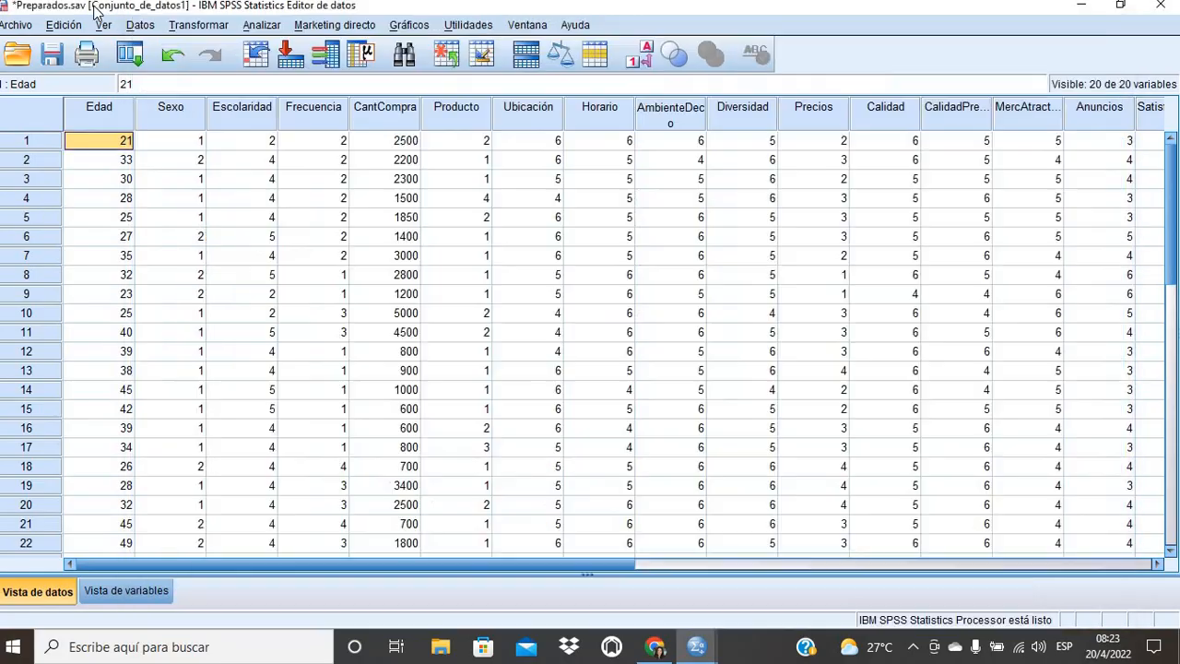
{"action": "left_click", "coordinate": [98, 6]}
{"action": "left_click_drag", "start_coordinate": [319, 563], "coordinate": [819, 563]}
{"action": "left_click", "coordinate": [580, 121]}
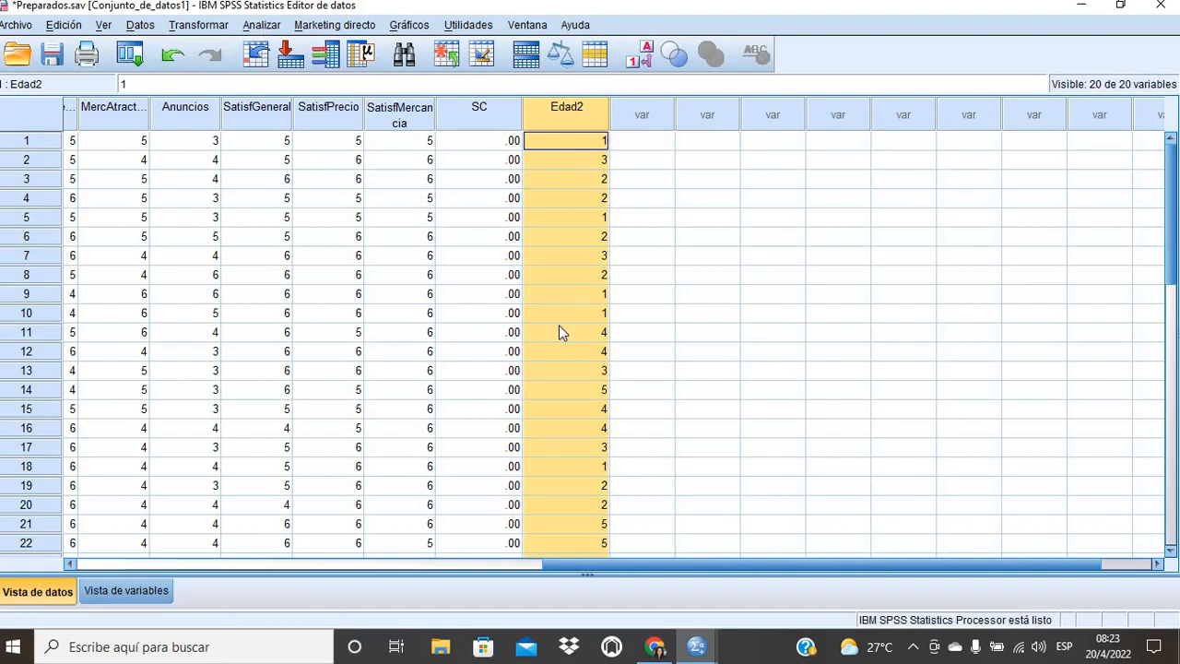
Open the Frequencies analysis and remove the ungrouped Edad from the variables to analyze.
{"action": "left_click", "coordinate": [259, 26]}
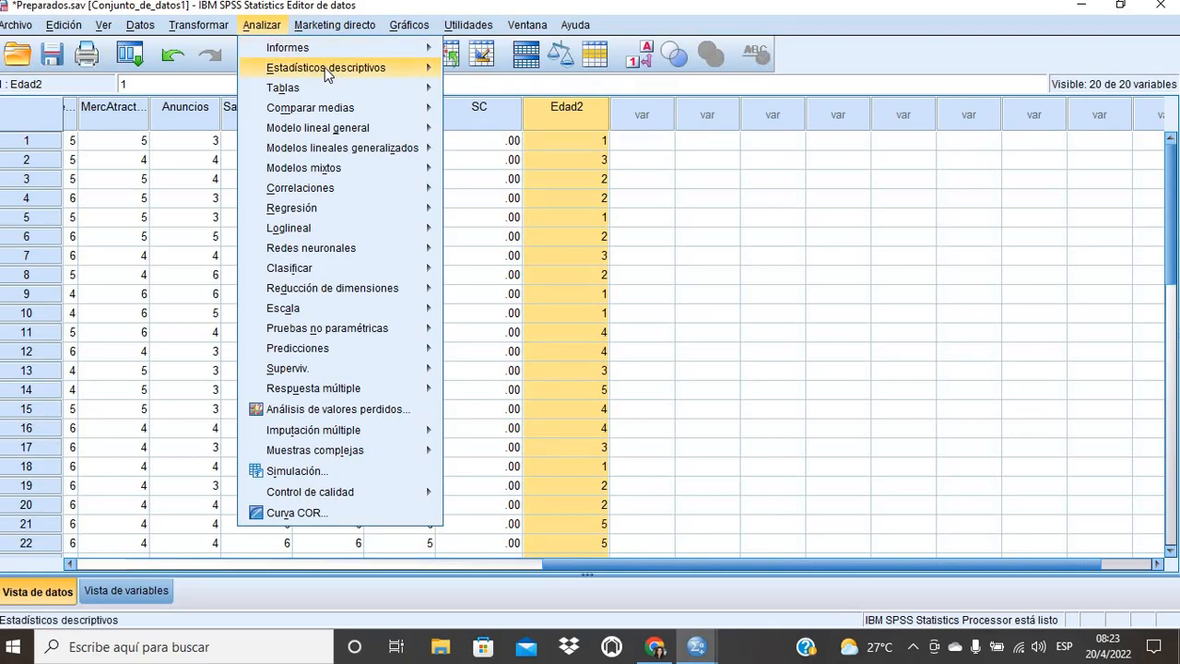
{"action": "mouse_move", "coordinate": [396, 71]}
{"action": "left_click", "coordinate": [494, 67]}
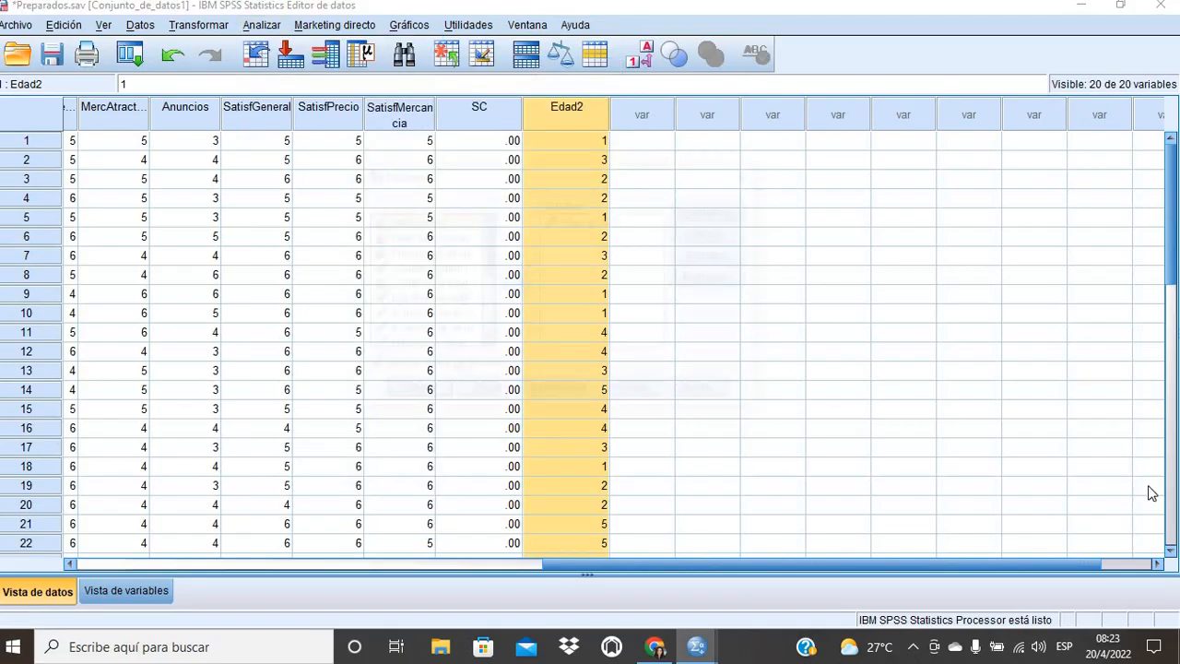
{"action": "left_click_drag", "start_coordinate": [481, 257], "coordinate": [483, 318]}
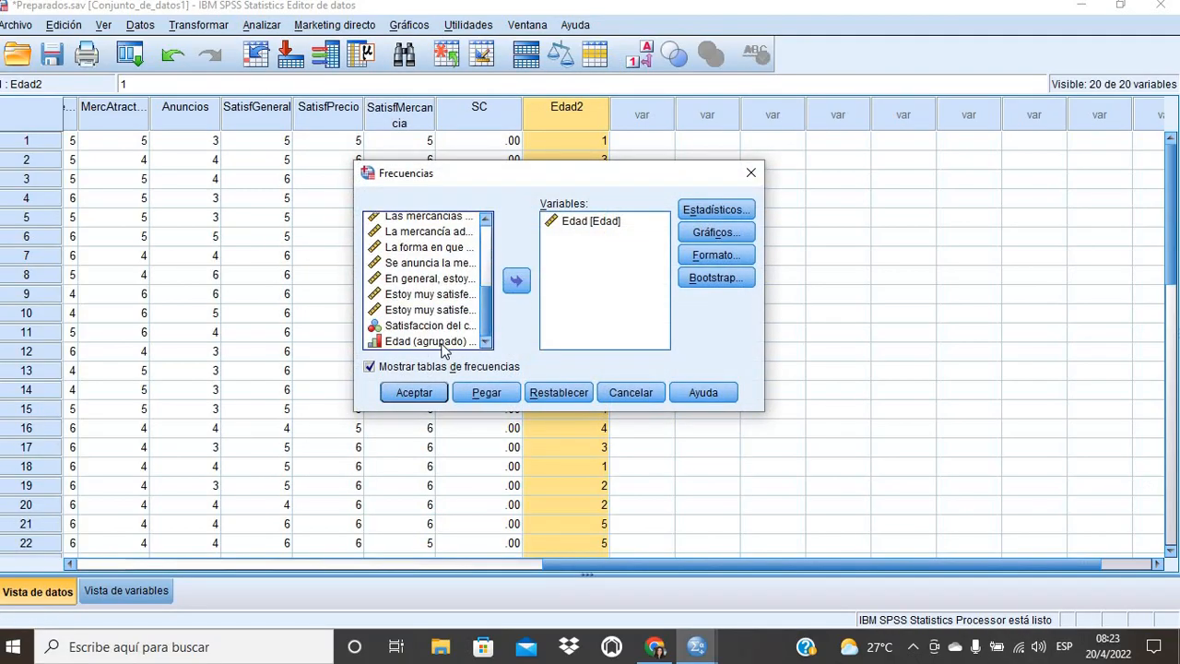
{"action": "left_click", "coordinate": [429, 343]}
{"action": "left_click", "coordinate": [547, 242]}
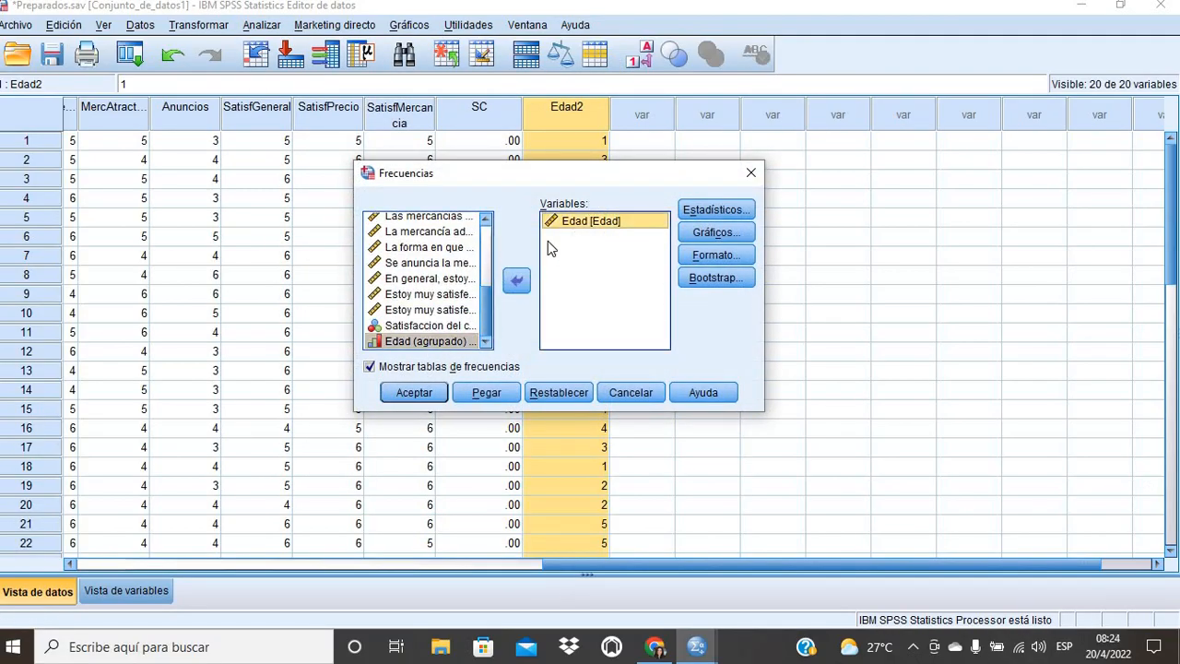
{"action": "left_click", "coordinate": [516, 283]}
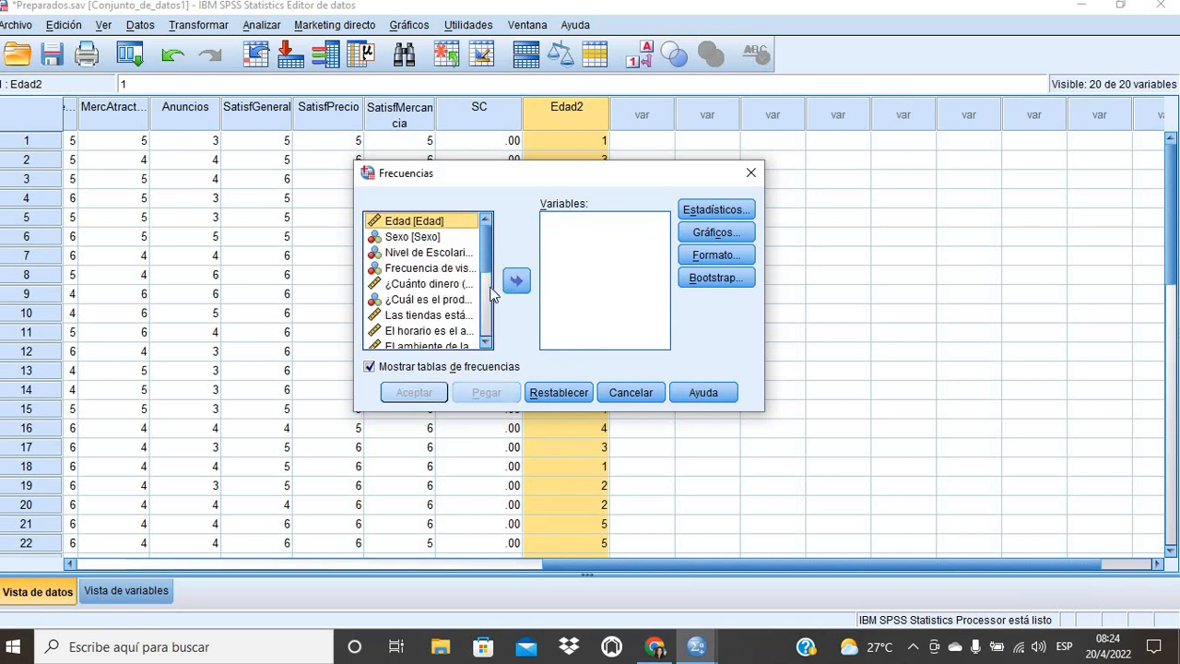
Generate the frequency table for Edad (agrupado) and view it in the output viewer.
{"action": "left_click", "coordinate": [491, 337]}
{"action": "left_click", "coordinate": [486, 337]}
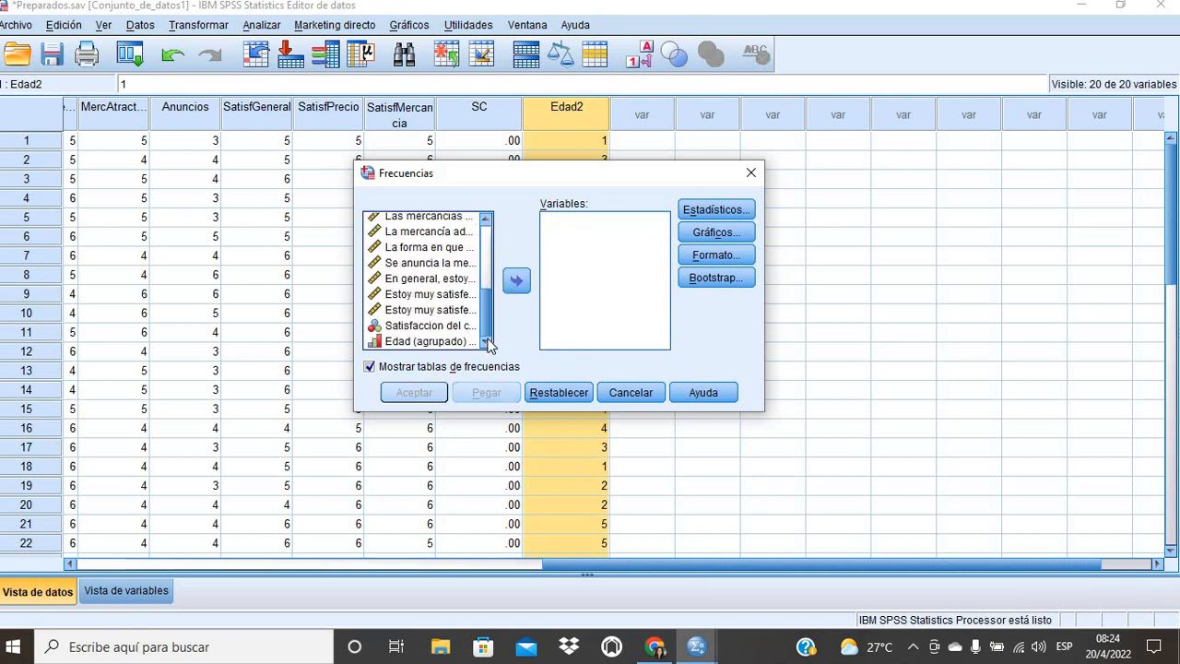
{"action": "left_click", "coordinate": [414, 343]}
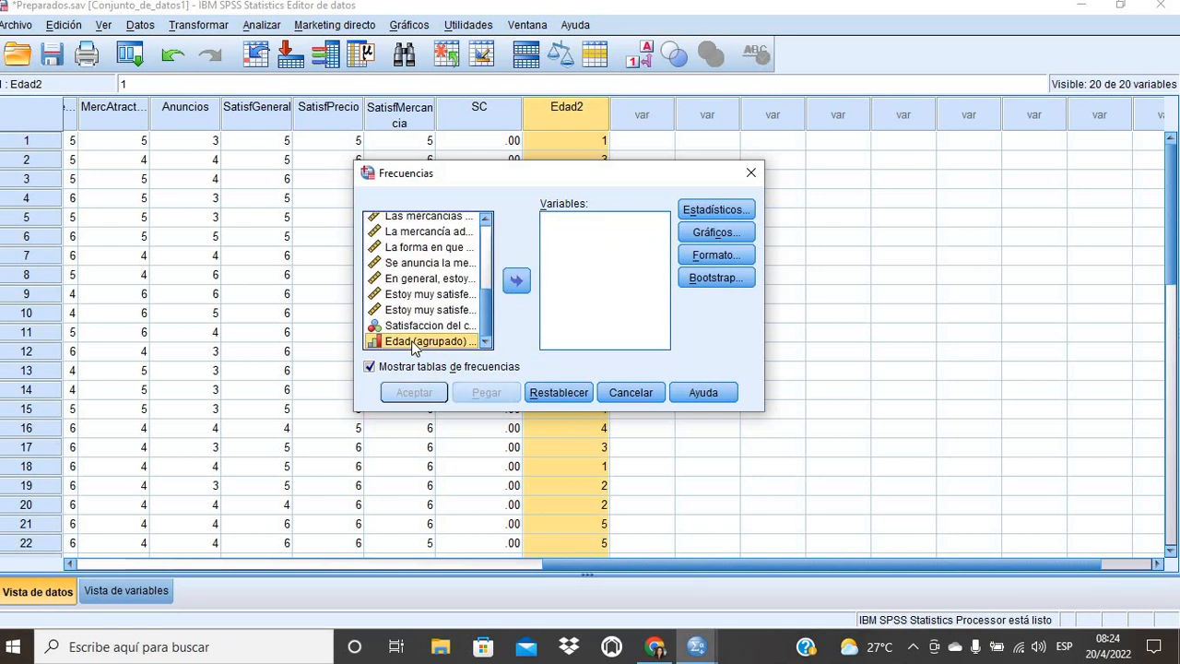
{"action": "left_click", "coordinate": [517, 284]}
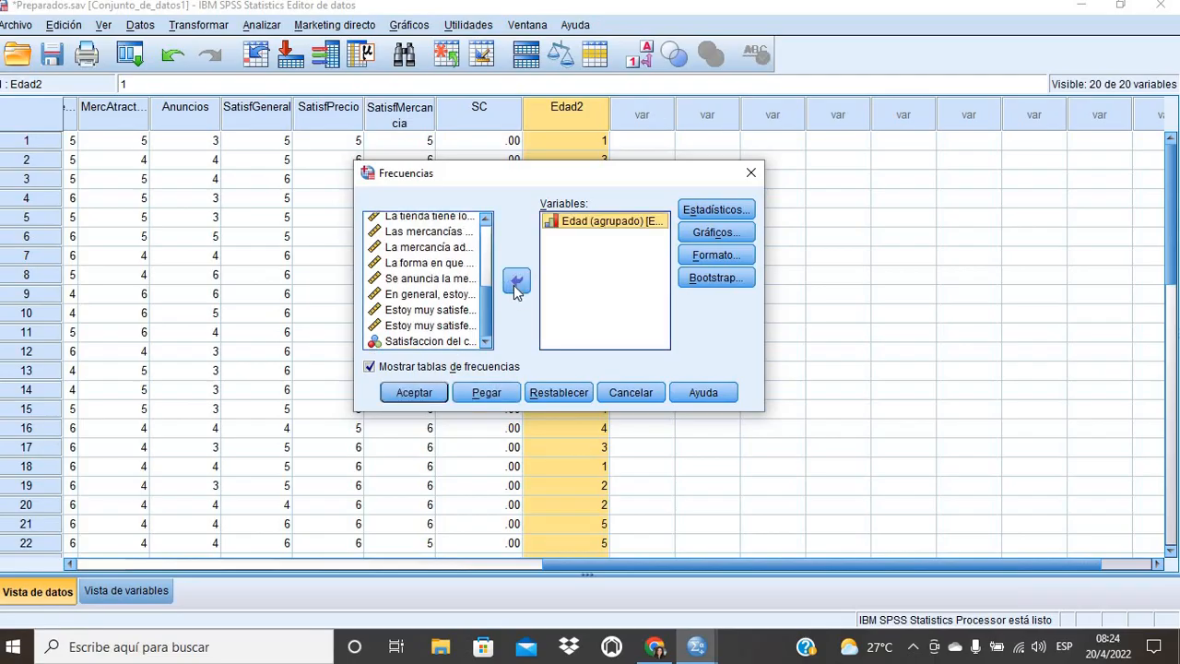
{"action": "left_click", "coordinate": [414, 394]}
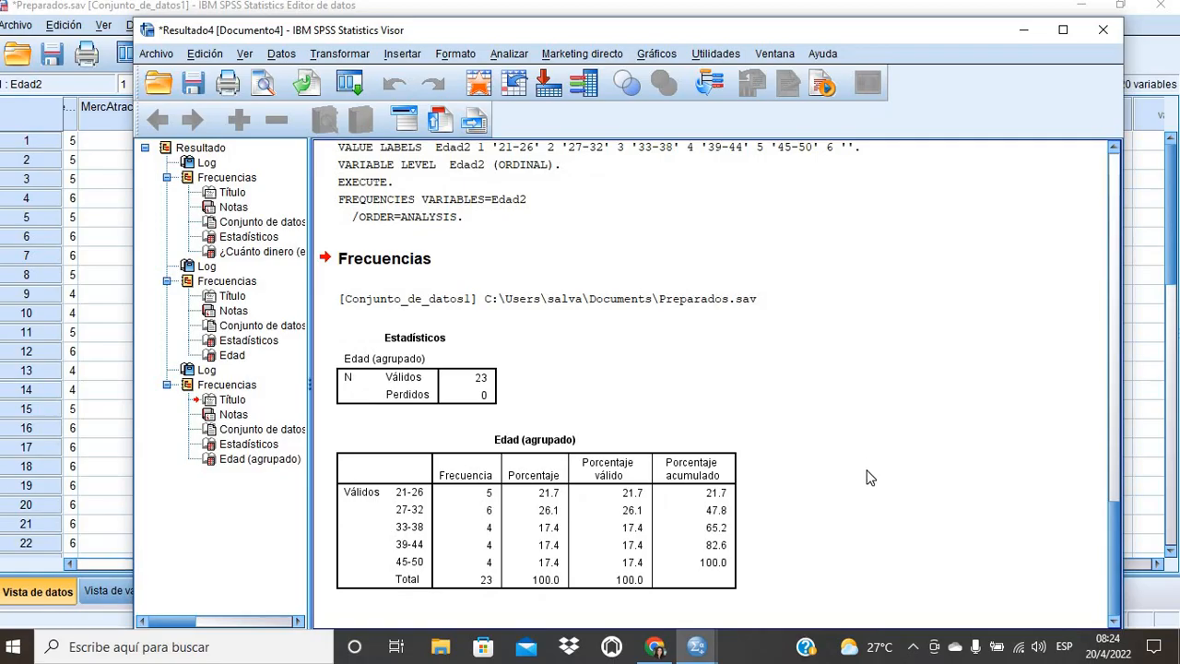
{"action": "double_click", "coordinate": [637, 33]}
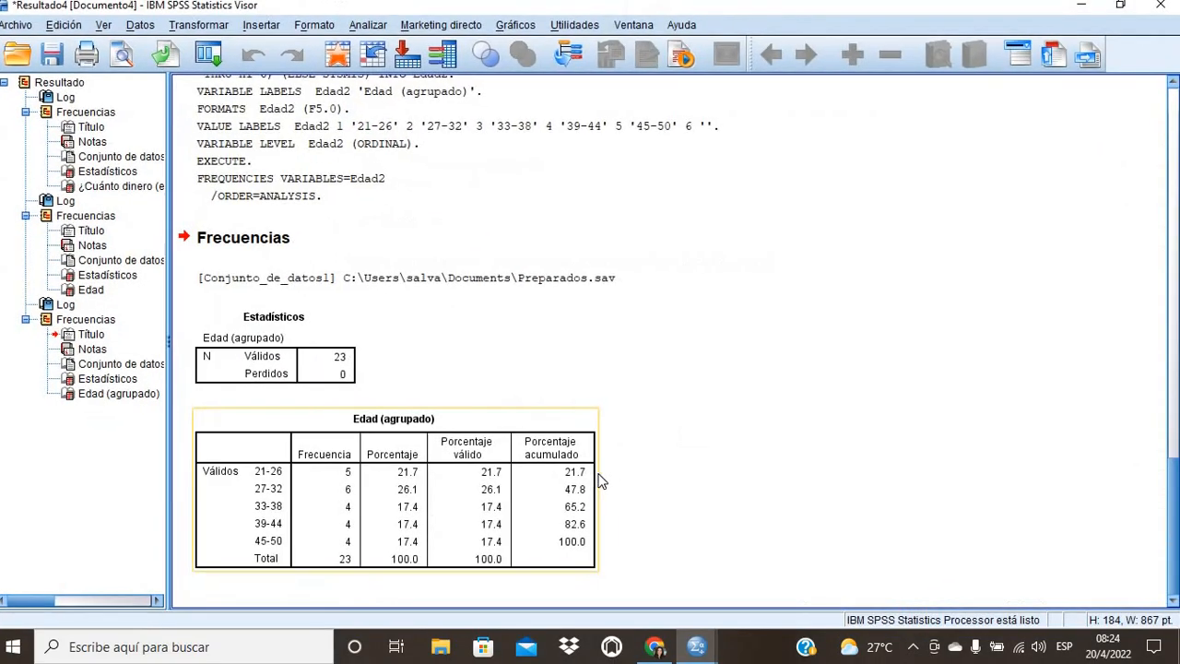
{"action": "left_click", "coordinate": [1121, 5]}
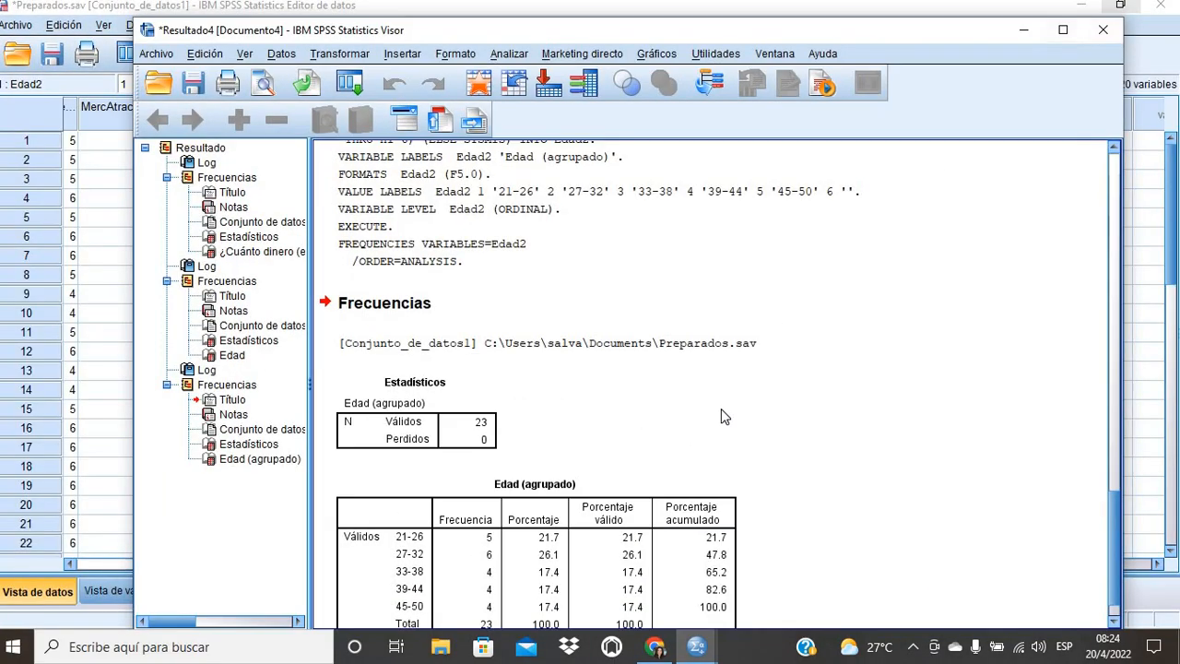
Review the grouping syntax and the complete Edad (agrupado) frequency table in the output.
{"action": "scroll", "coordinate": [721, 409], "scroll_direction": "up", "scroll_amount": 5}
{"action": "scroll", "coordinate": [544, 176], "scroll_direction": "up", "scroll_amount": 5}
{"action": "scroll", "coordinate": [764, 452], "scroll_direction": "down", "scroll_amount": 10}
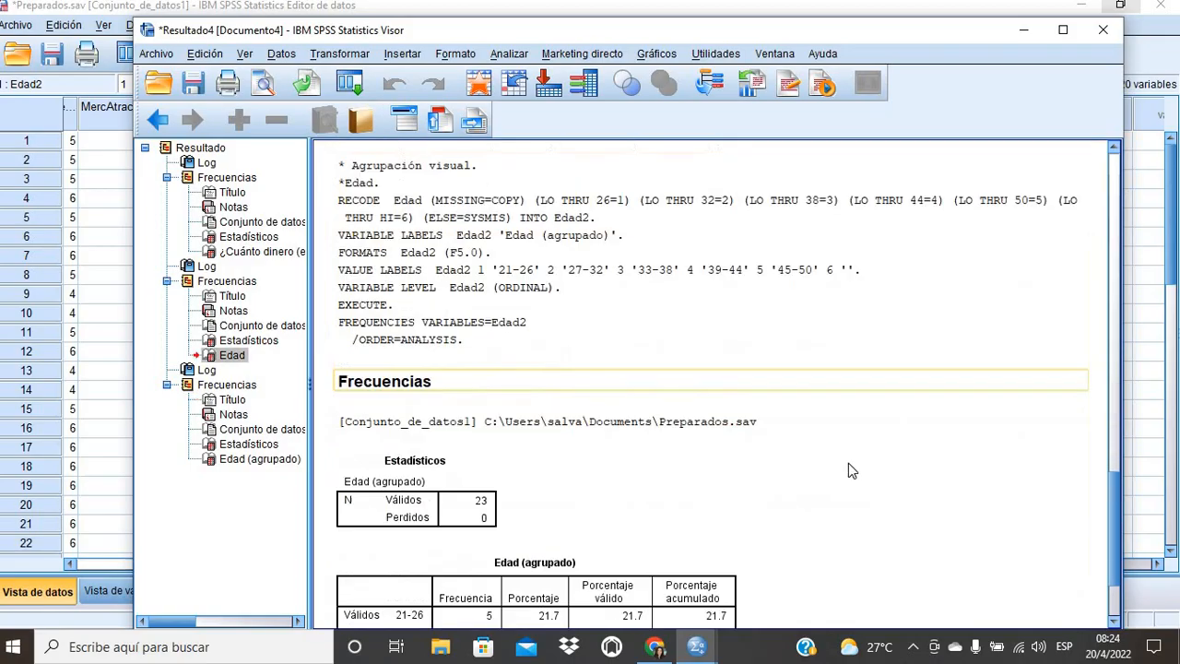
{"action": "left_click", "coordinate": [402, 539]}
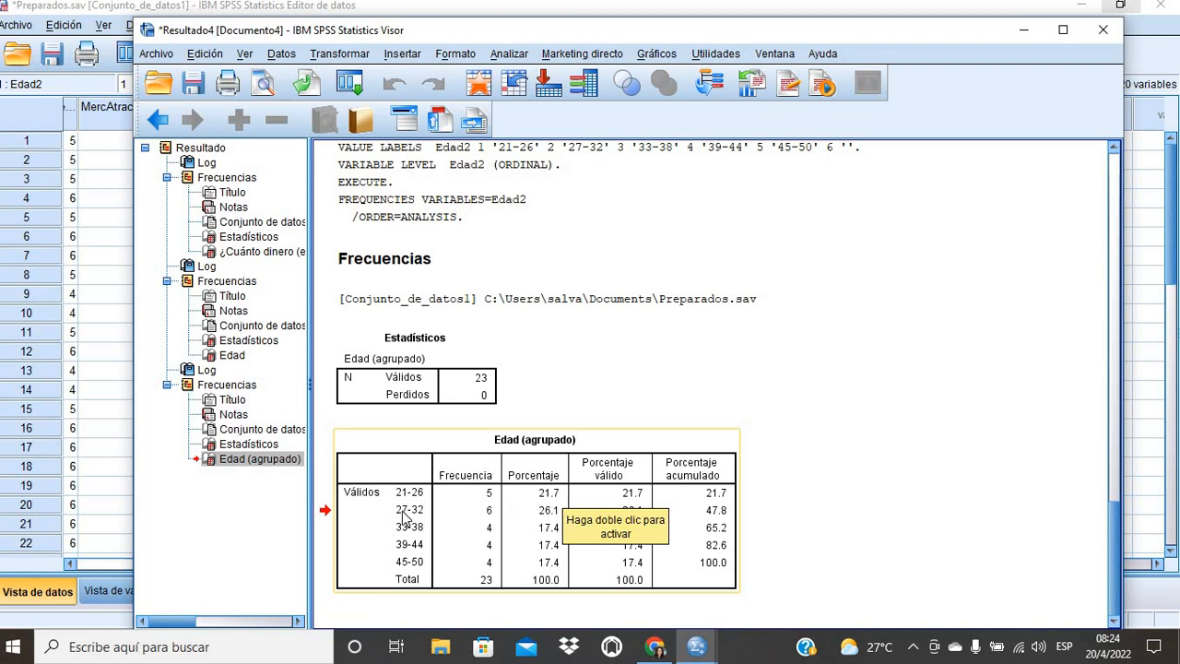
{"action": "left_click", "coordinate": [829, 482]}
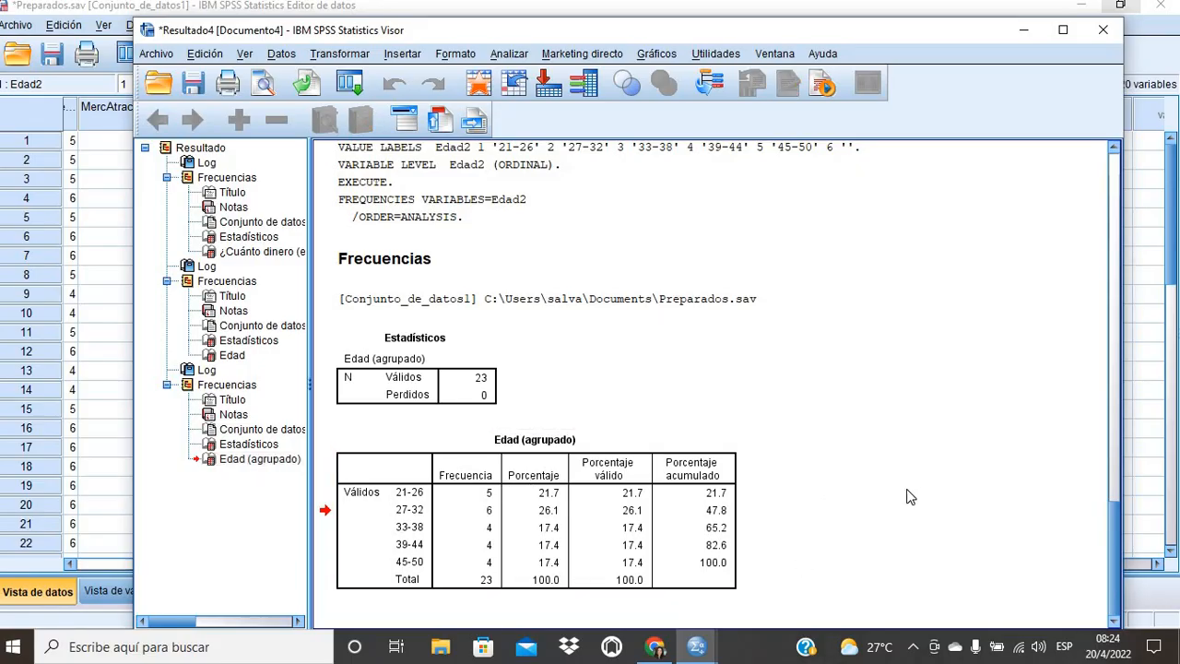
Open the Edad (agrupado) frequency table for editing in a separate window.
{"action": "mouse_move", "coordinate": [683, 29]}
{"action": "left_mouse_down"}
{"action": "mouse_move", "coordinate": [688, 20]}
{"action": "mouse_move", "coordinate": [675, 62]}
{"action": "mouse_move", "coordinate": [676, 30]}
{"action": "left_mouse_up"}
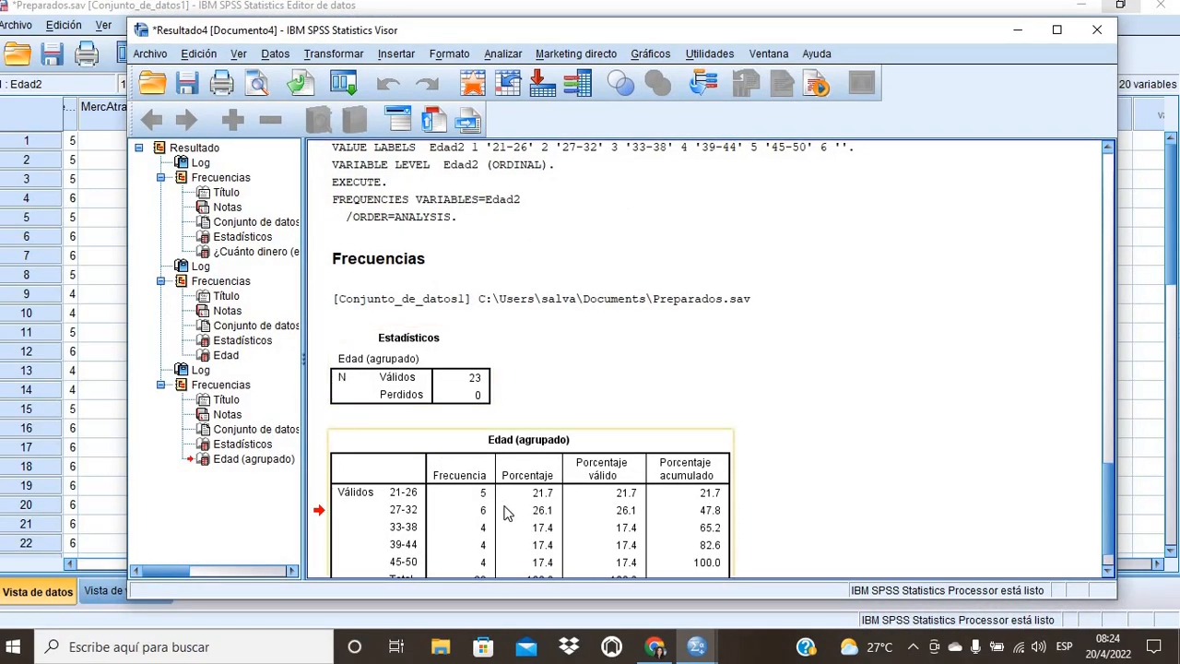
{"action": "left_click", "coordinate": [506, 513]}
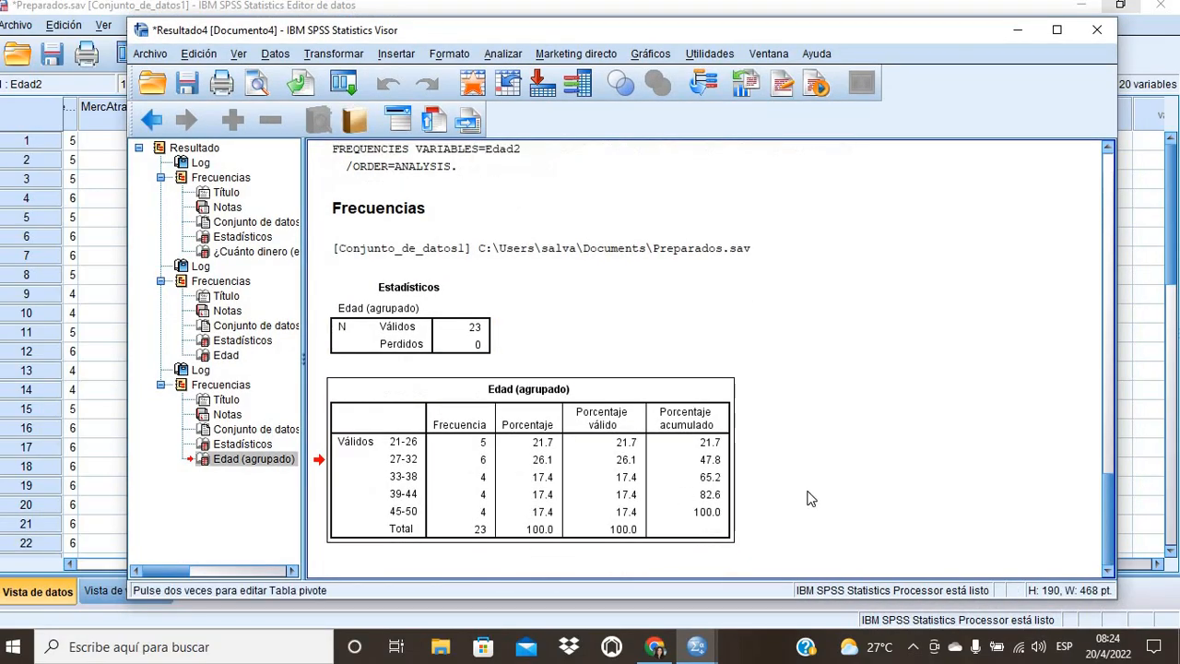
{"action": "right_click", "coordinate": [532, 458]}
{"action": "mouse_move", "coordinate": [675, 595]}
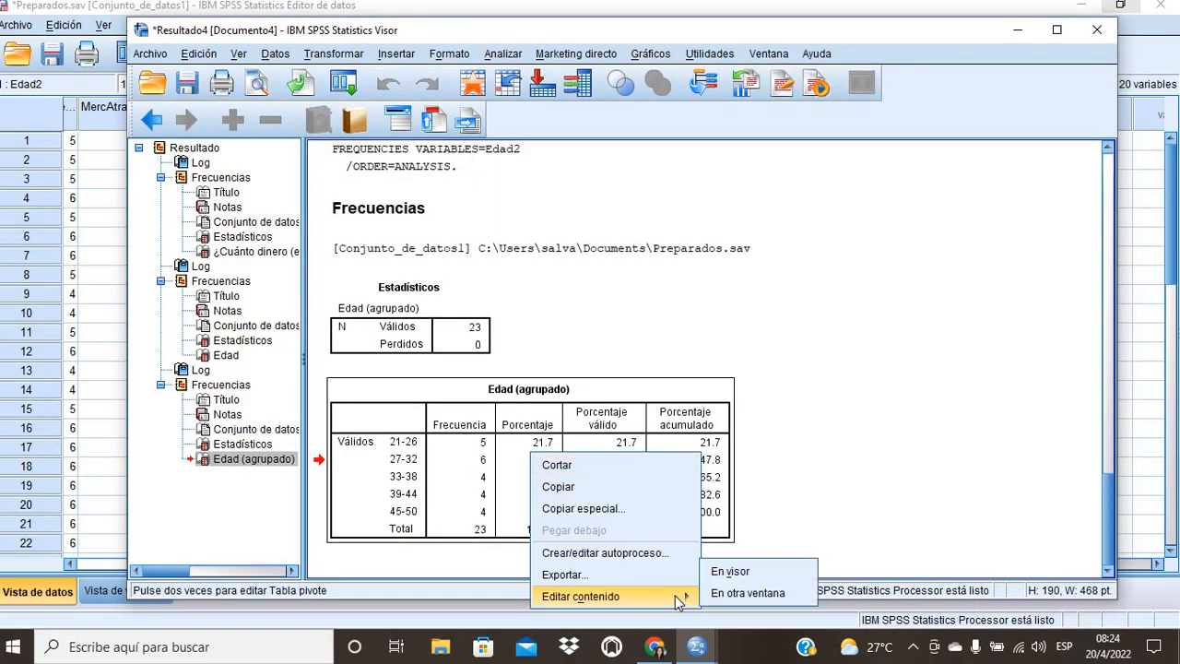
{"action": "left_click", "coordinate": [752, 593]}
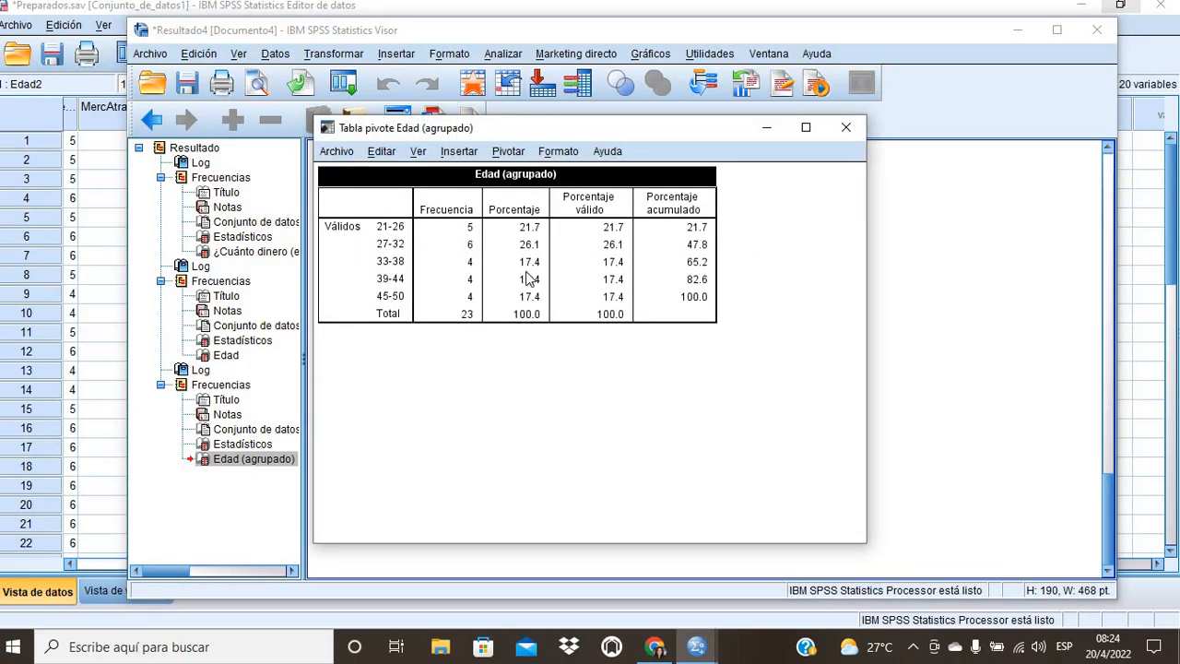
Select the body of the Edad (agrupado) pivot table and bring up the border settings in its table properties.
{"action": "left_click", "coordinate": [383, 207]}
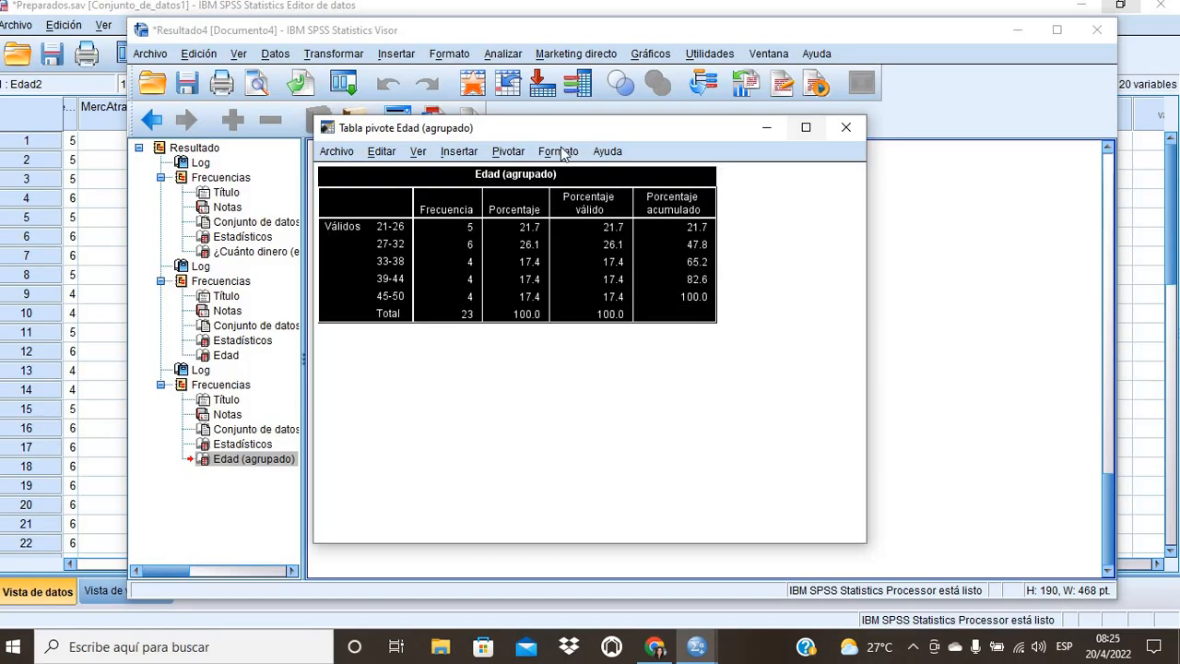
{"action": "left_click", "coordinate": [559, 152]}
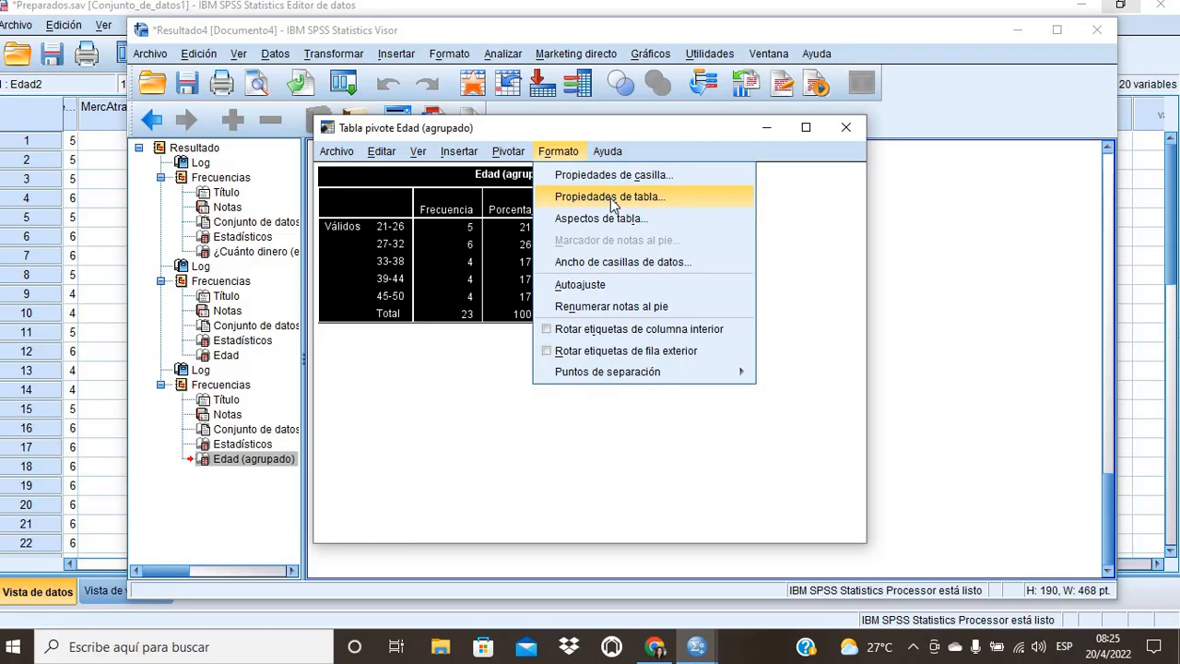
{"action": "left_click", "coordinate": [613, 198]}
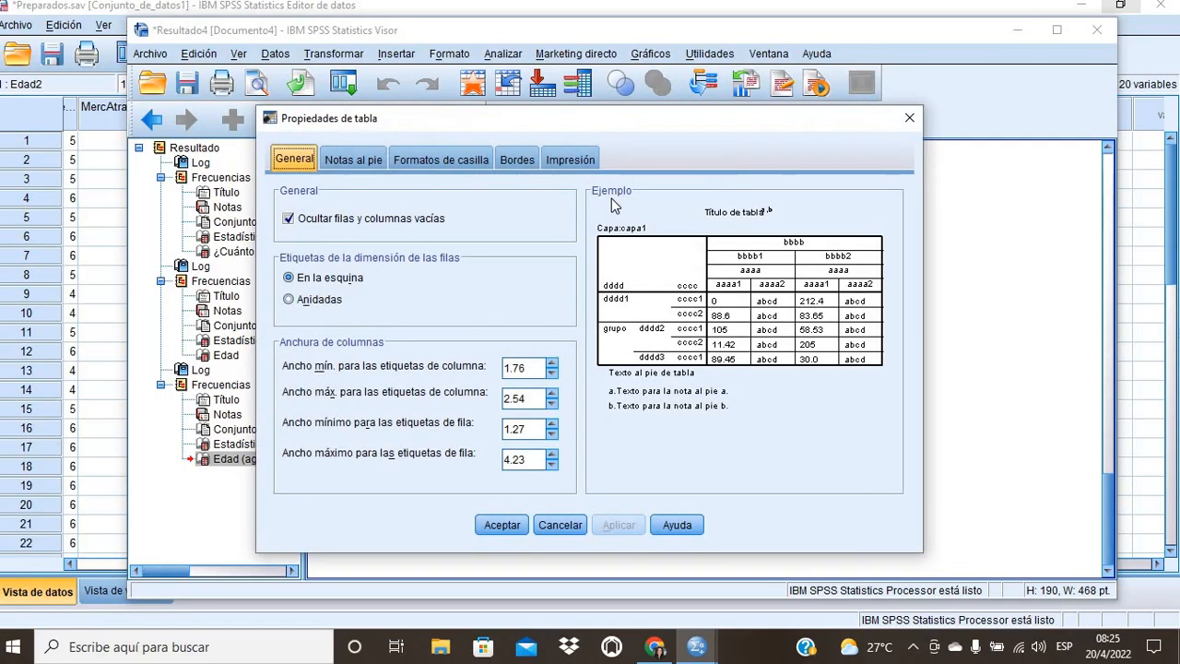
{"action": "left_click", "coordinate": [349, 161]}
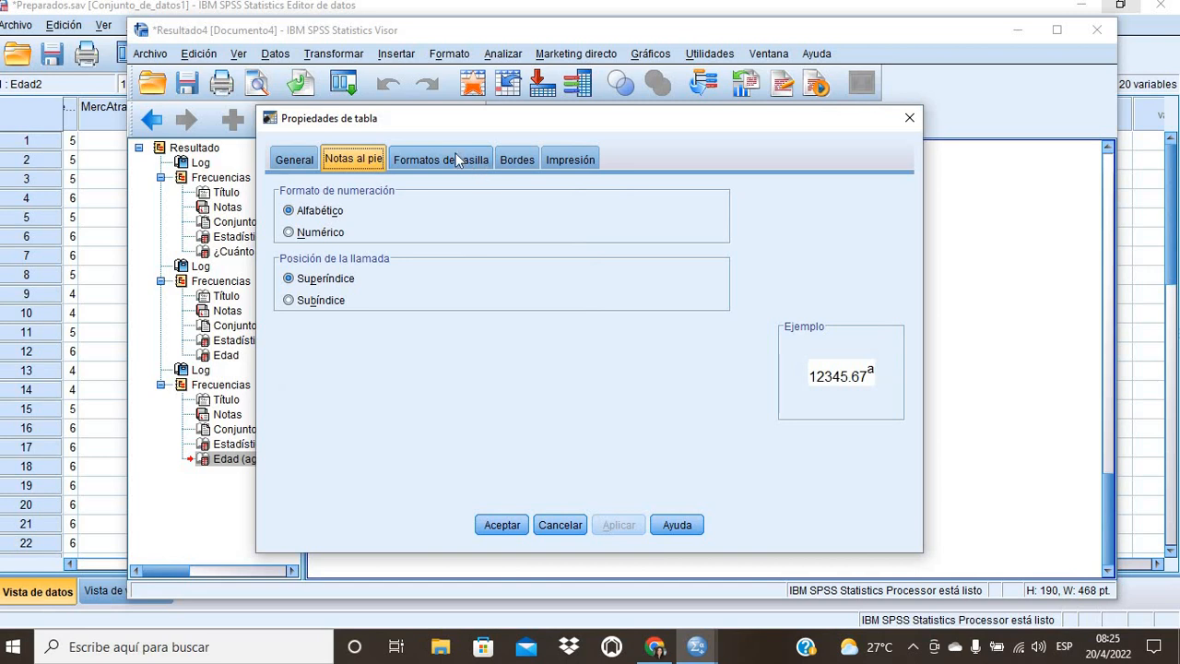
{"action": "left_click", "coordinate": [459, 161]}
{"action": "left_click", "coordinate": [517, 159]}
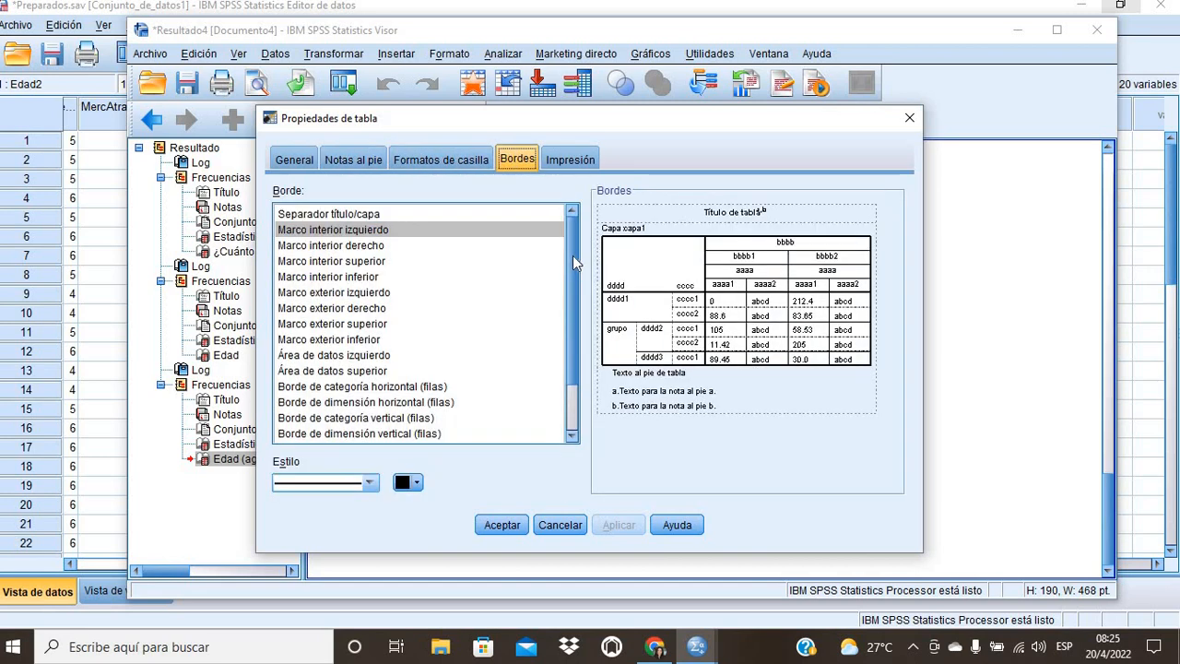
Set the vertical category and vertical dimension borders of the columns to (none).
{"action": "scroll", "coordinate": [428, 374], "scroll_direction": "down", "scroll_amount": 2}
{"action": "left_click", "coordinate": [386, 420]}
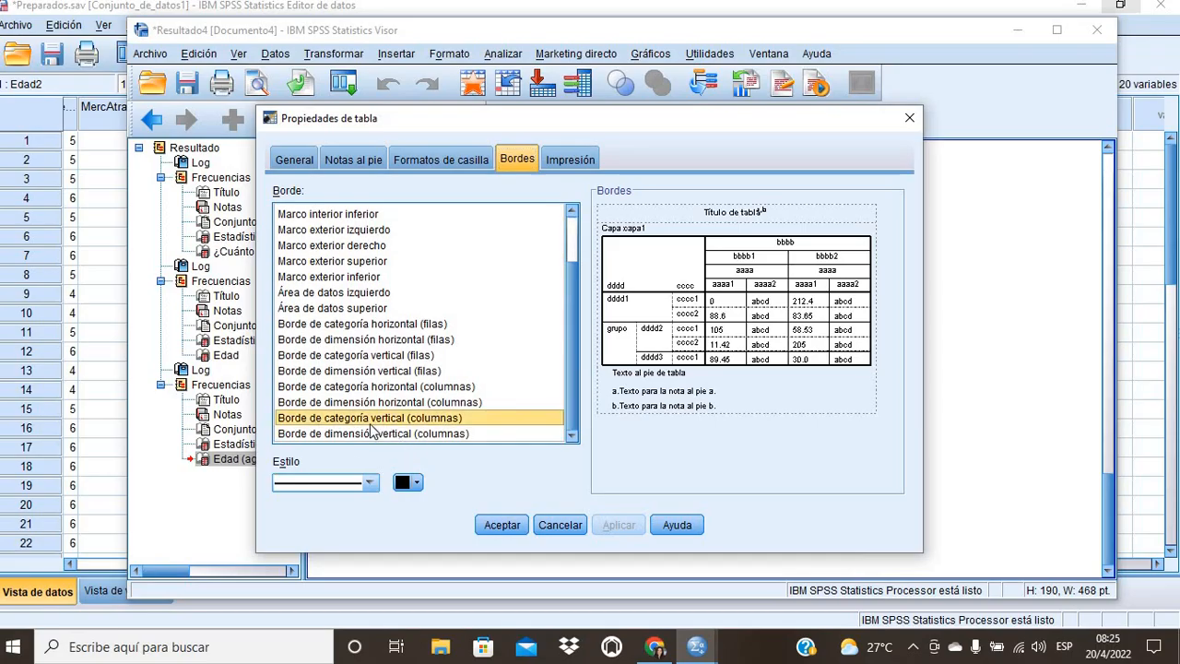
{"action": "left_click", "coordinate": [368, 483]}
{"action": "left_click", "coordinate": [343, 439]}
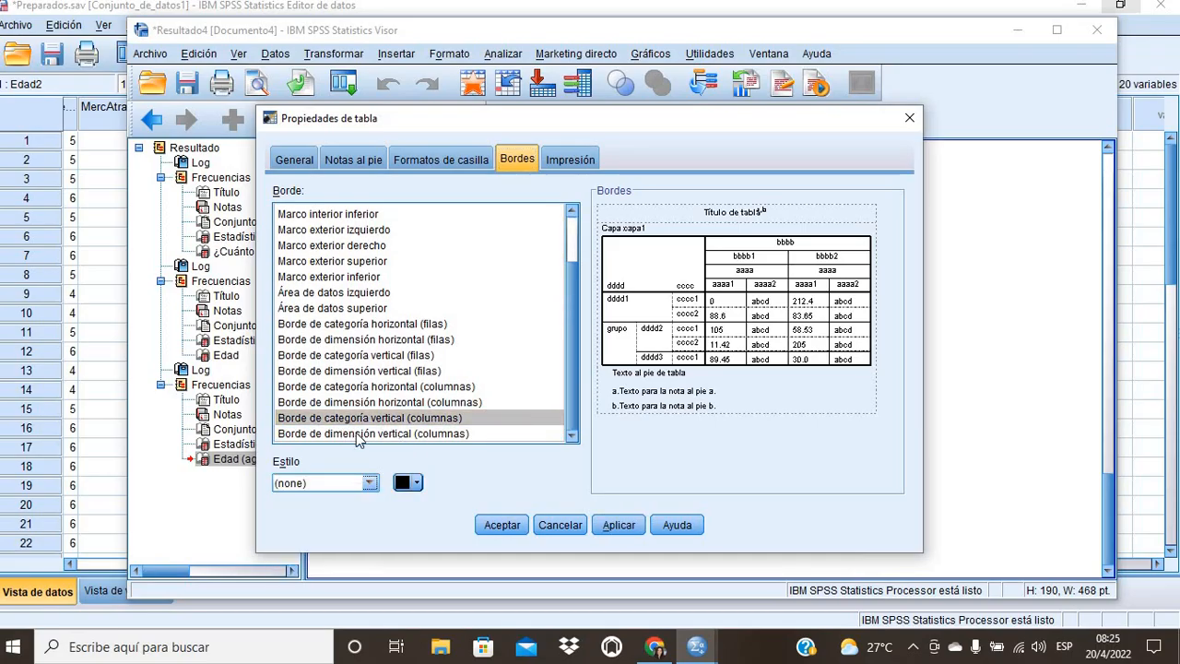
{"action": "left_click", "coordinate": [356, 433]}
{"action": "left_click", "coordinate": [369, 482]}
{"action": "left_click", "coordinate": [337, 503]}
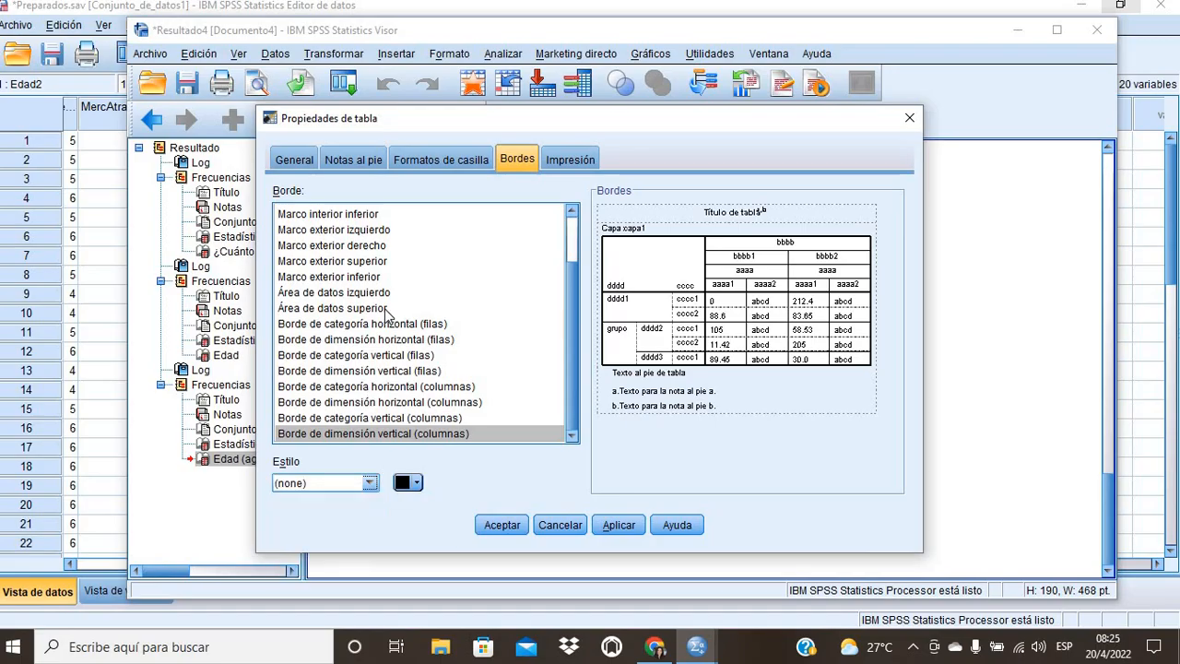
Set the left and right inner frame borders of the table to (none).
{"action": "scroll", "coordinate": [368, 277], "scroll_direction": "up", "scroll_amount": 2}
{"action": "left_click", "coordinate": [348, 230]}
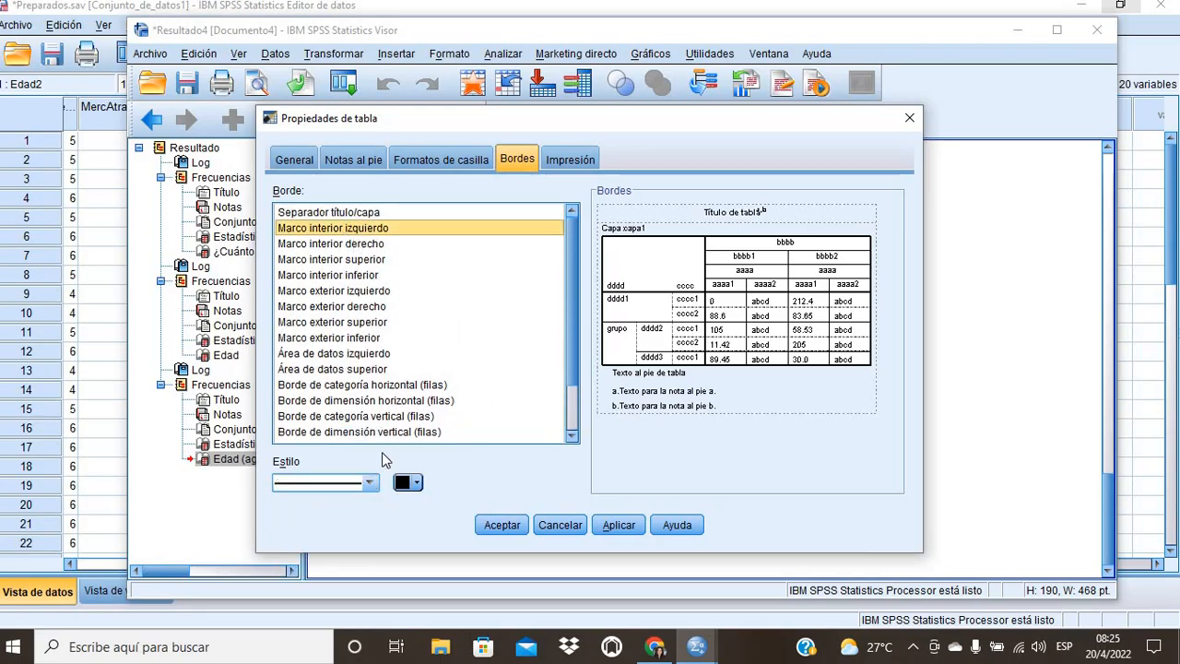
{"action": "left_click", "coordinate": [369, 482]}
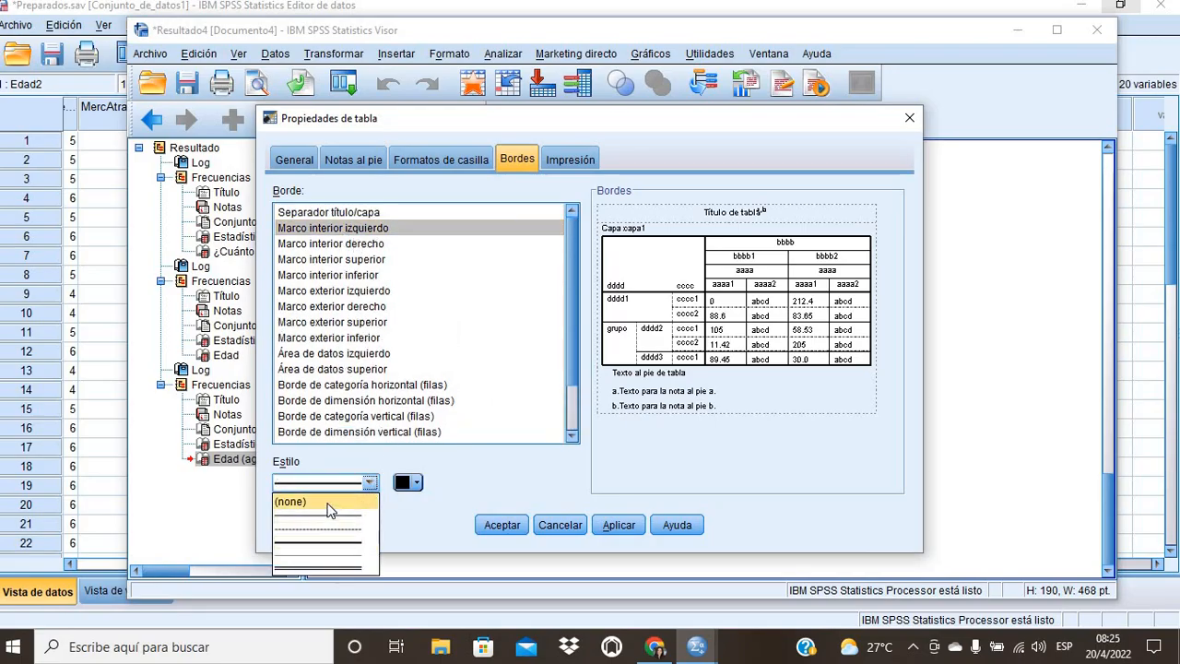
{"action": "left_click", "coordinate": [331, 502]}
{"action": "left_click", "coordinate": [357, 247]}
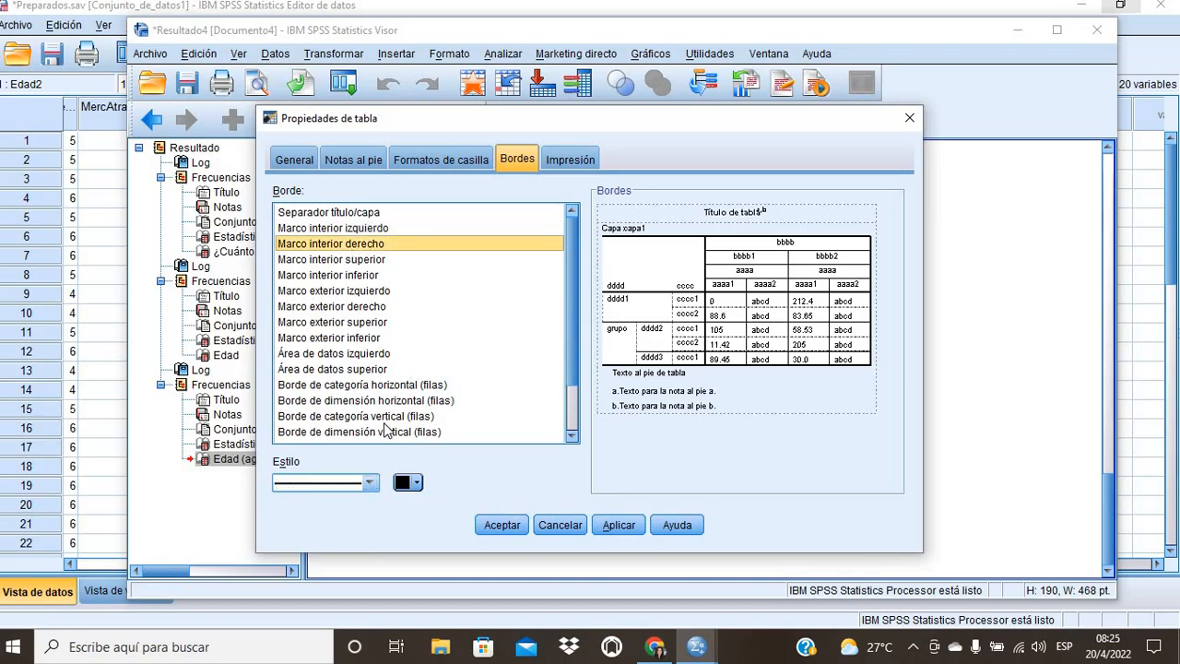
{"action": "left_click", "coordinate": [369, 482]}
{"action": "left_click", "coordinate": [339, 502]}
Set the top and bottom inner frame borders of the table to a thin solid line.
{"action": "left_click", "coordinate": [354, 262]}
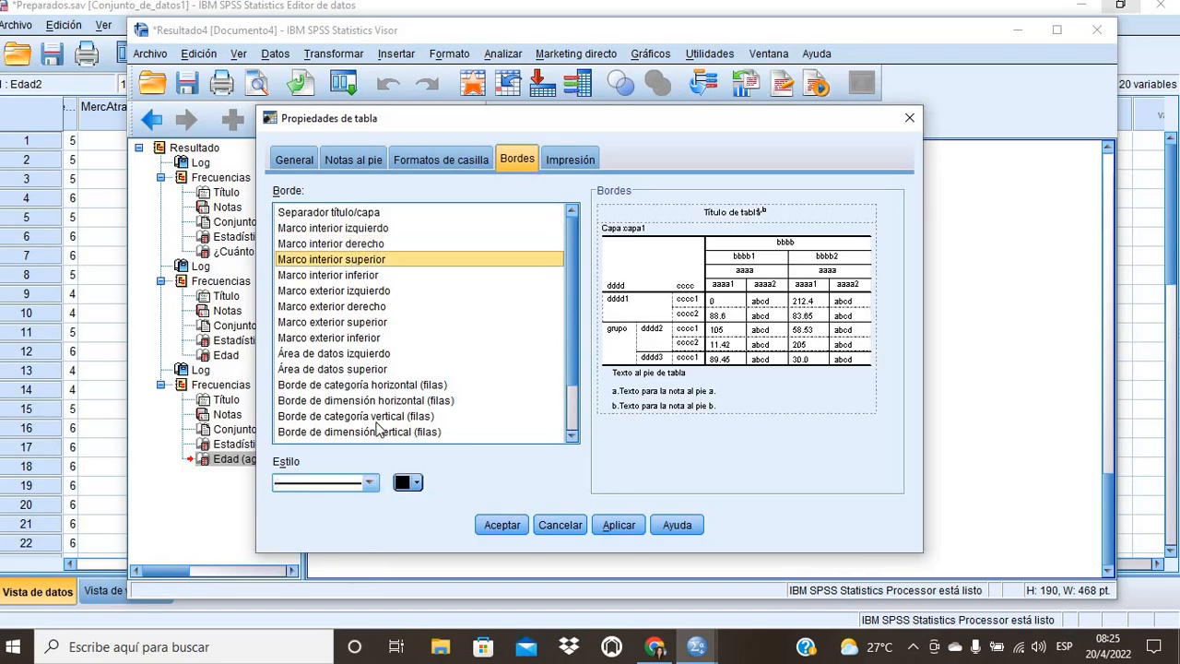
{"action": "left_click", "coordinate": [369, 482]}
{"action": "left_click", "coordinate": [341, 521]}
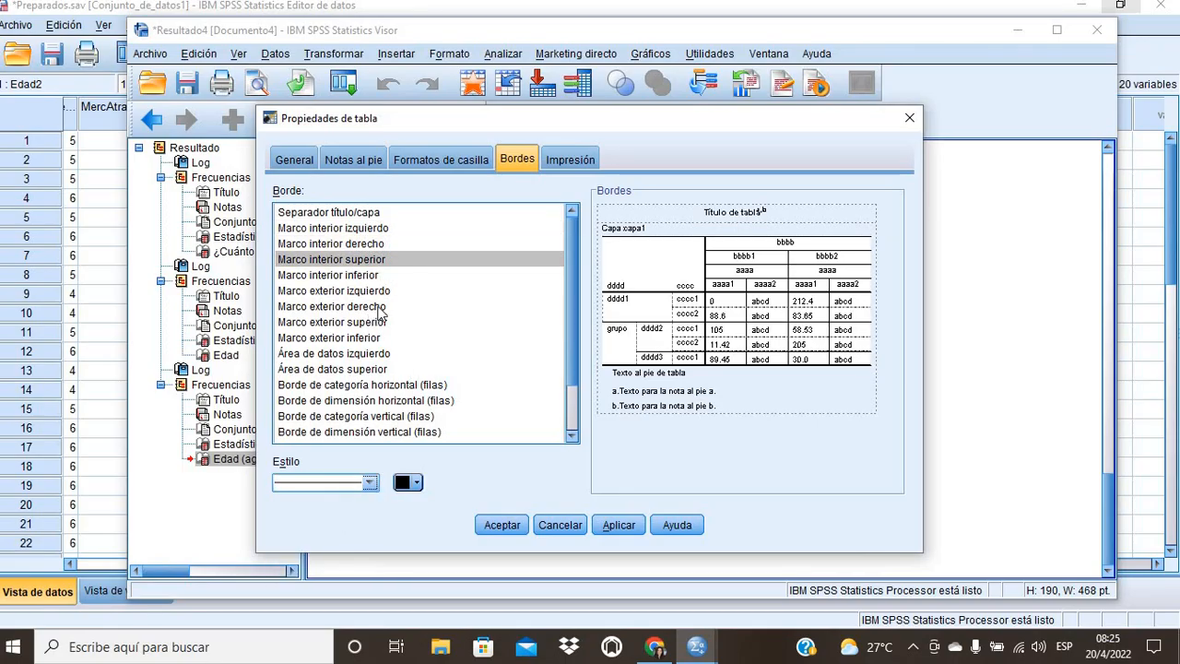
{"action": "left_click", "coordinate": [359, 276]}
{"action": "left_click", "coordinate": [370, 482]}
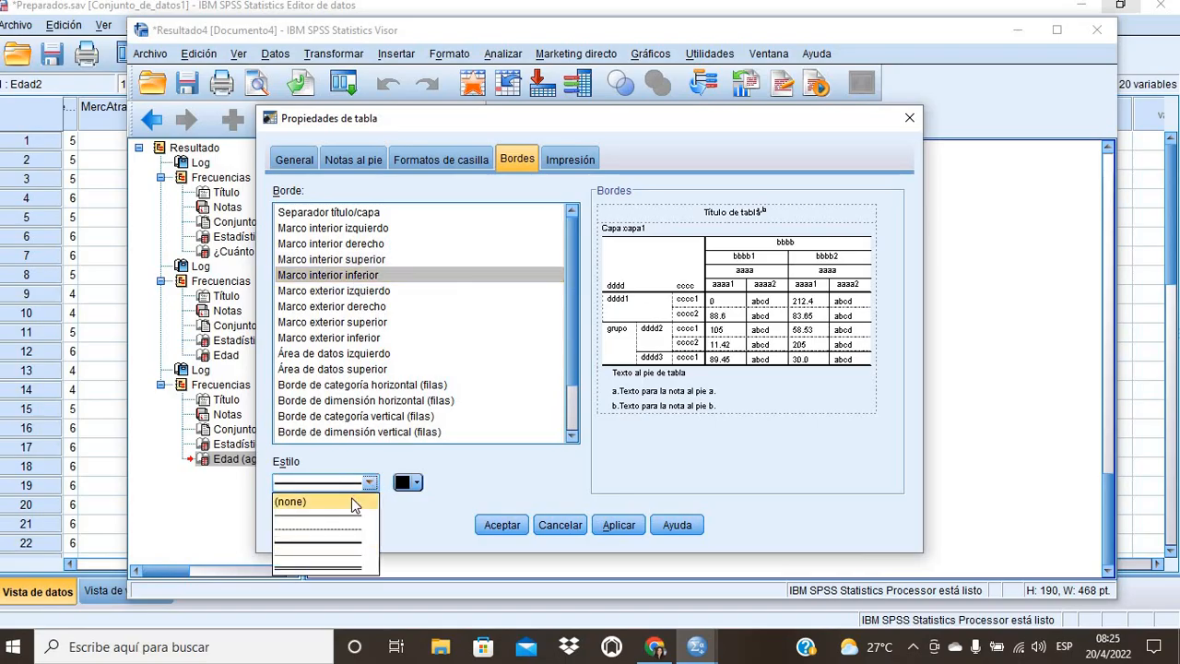
{"action": "left_click", "coordinate": [349, 498]}
{"action": "left_click", "coordinate": [369, 482]}
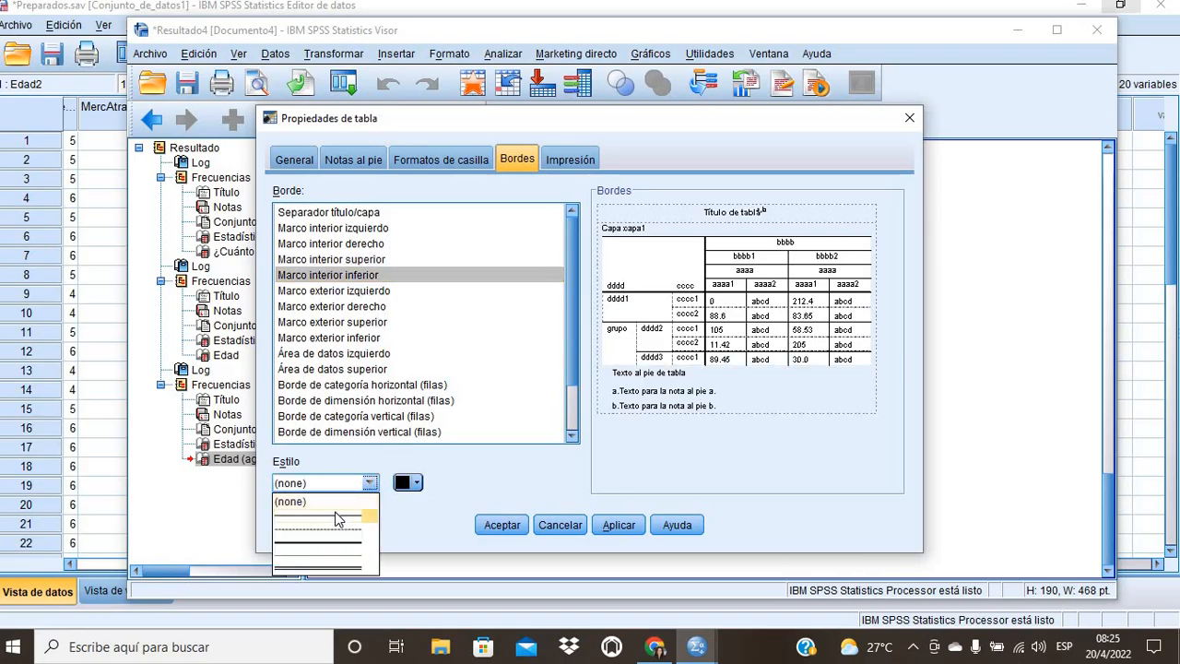
{"action": "left_click", "coordinate": [364, 516]}
Check the line styles of the left, right, top and bottom outer frame borders.
{"action": "scroll", "coordinate": [381, 316], "scroll_direction": "down", "scroll_amount": 1}
{"action": "left_click", "coordinate": [340, 244]}
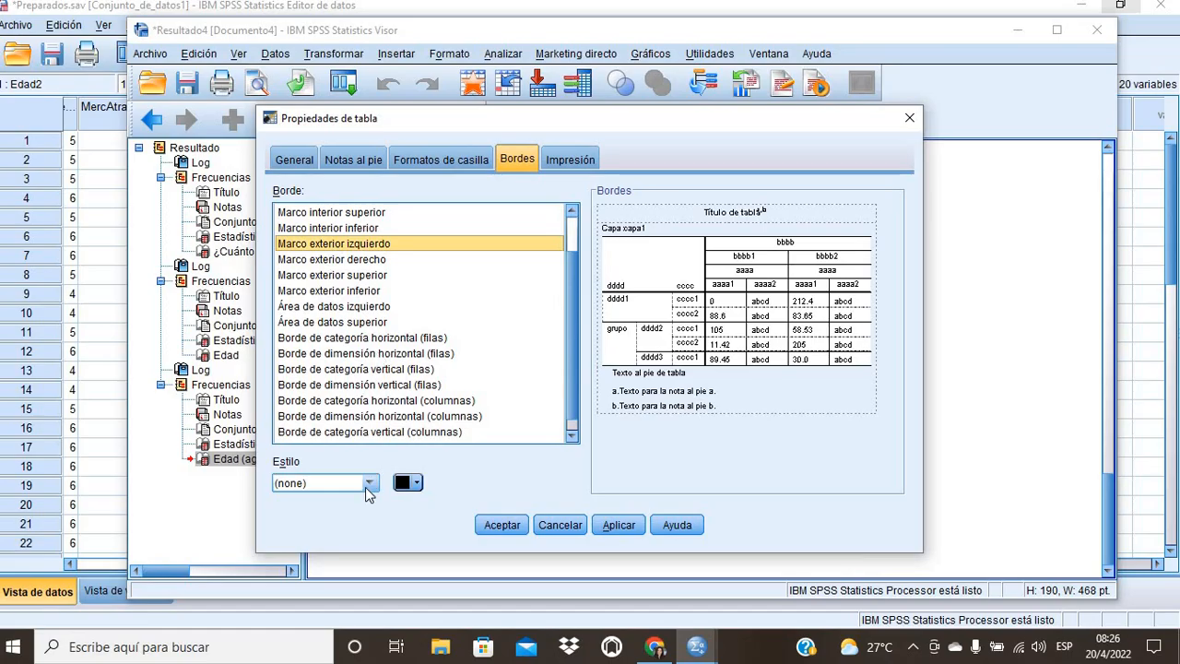
{"action": "left_click", "coordinate": [350, 262]}
{"action": "left_click", "coordinate": [350, 276]}
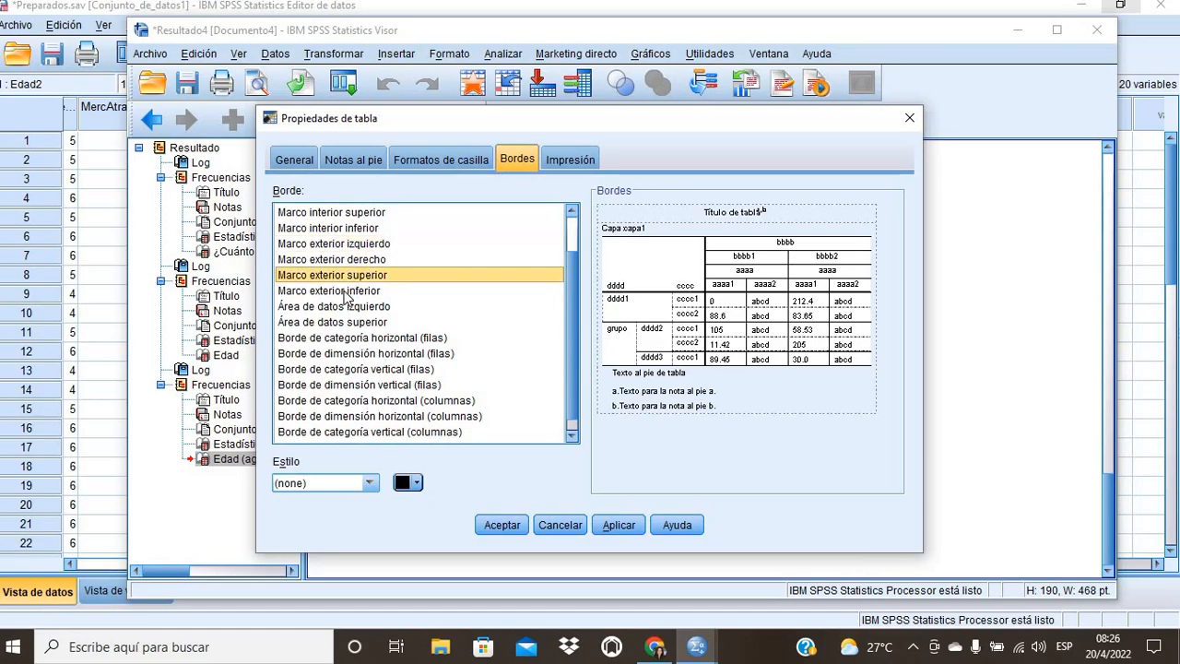
{"action": "left_click", "coordinate": [343, 291]}
Set the left data area border to (none) and the top data area border to a thin solid line.
{"action": "left_click", "coordinate": [356, 307]}
{"action": "scroll", "coordinate": [389, 336], "scroll_direction": "down", "scroll_amount": 1}
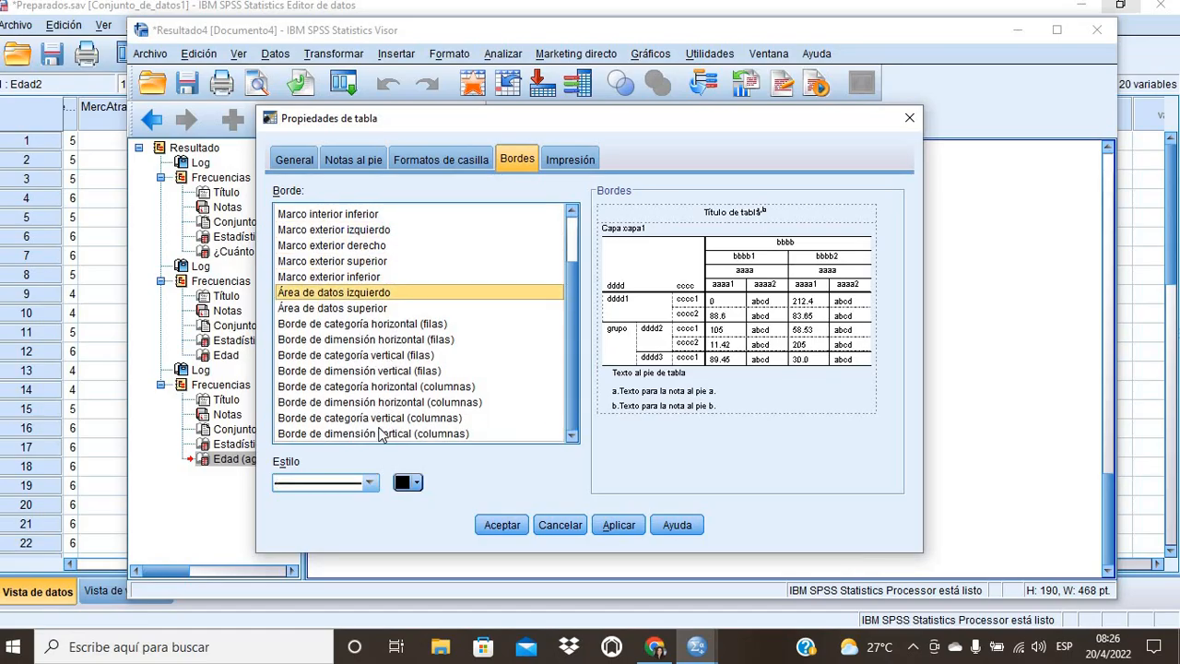
{"action": "left_click", "coordinate": [363, 485]}
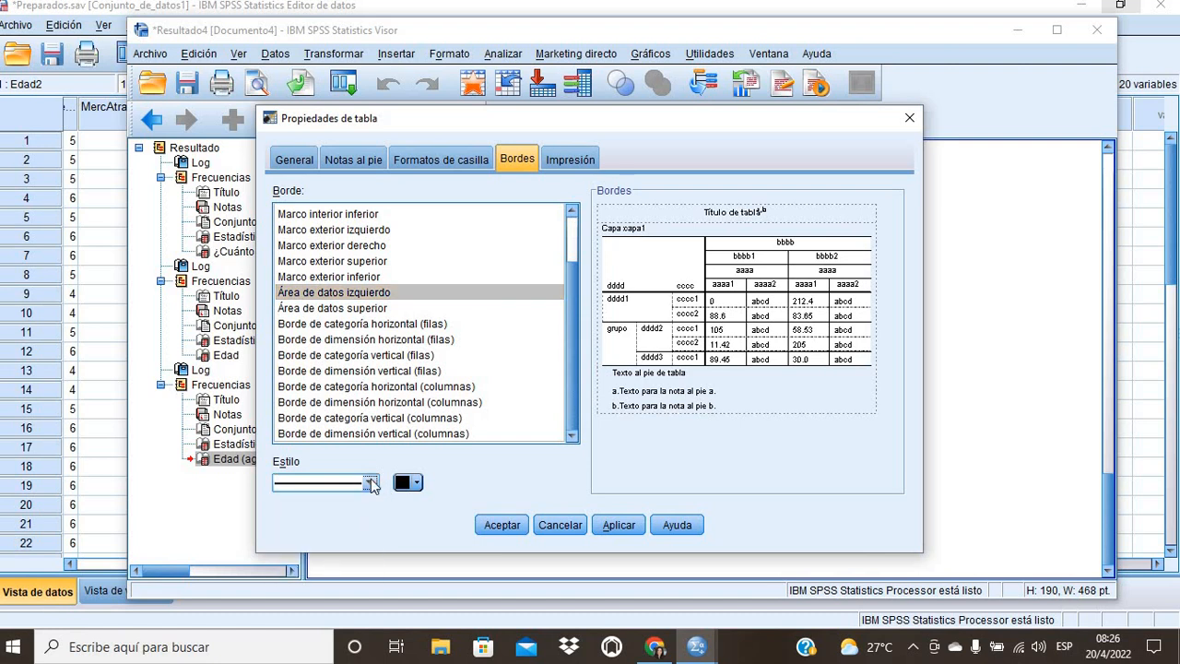
{"action": "left_click", "coordinate": [372, 486]}
{"action": "left_click", "coordinate": [350, 519]}
{"action": "left_click", "coordinate": [369, 482]}
{"action": "left_click", "coordinate": [330, 506]}
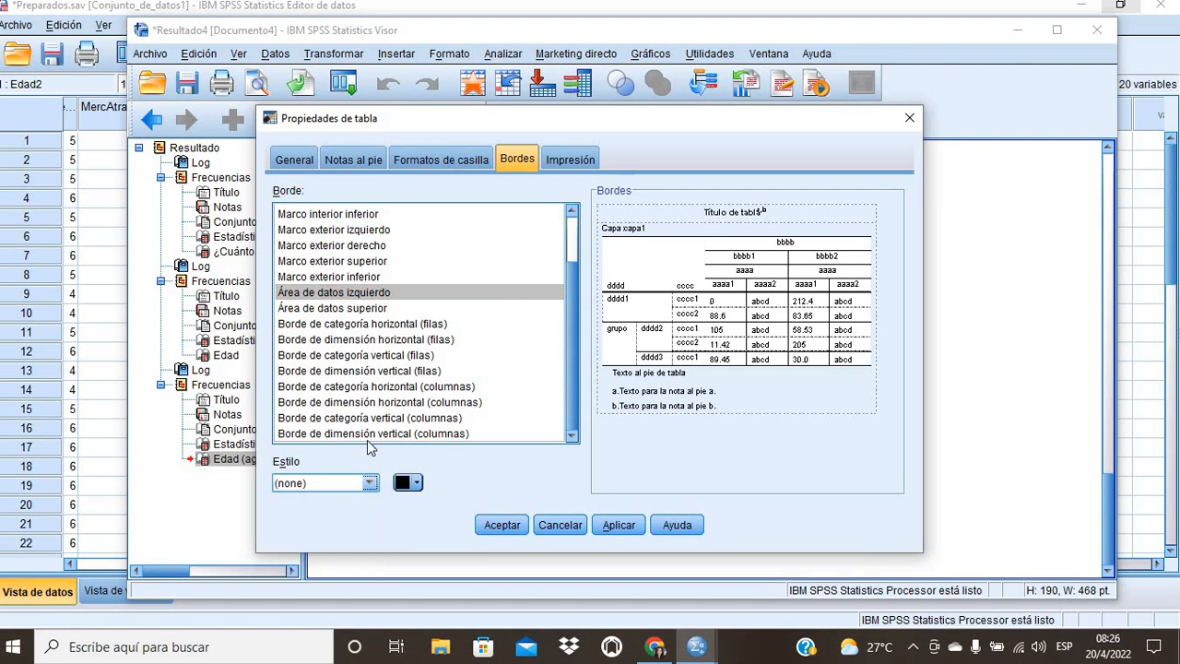
{"action": "left_click", "coordinate": [340, 308]}
{"action": "left_click", "coordinate": [368, 483]}
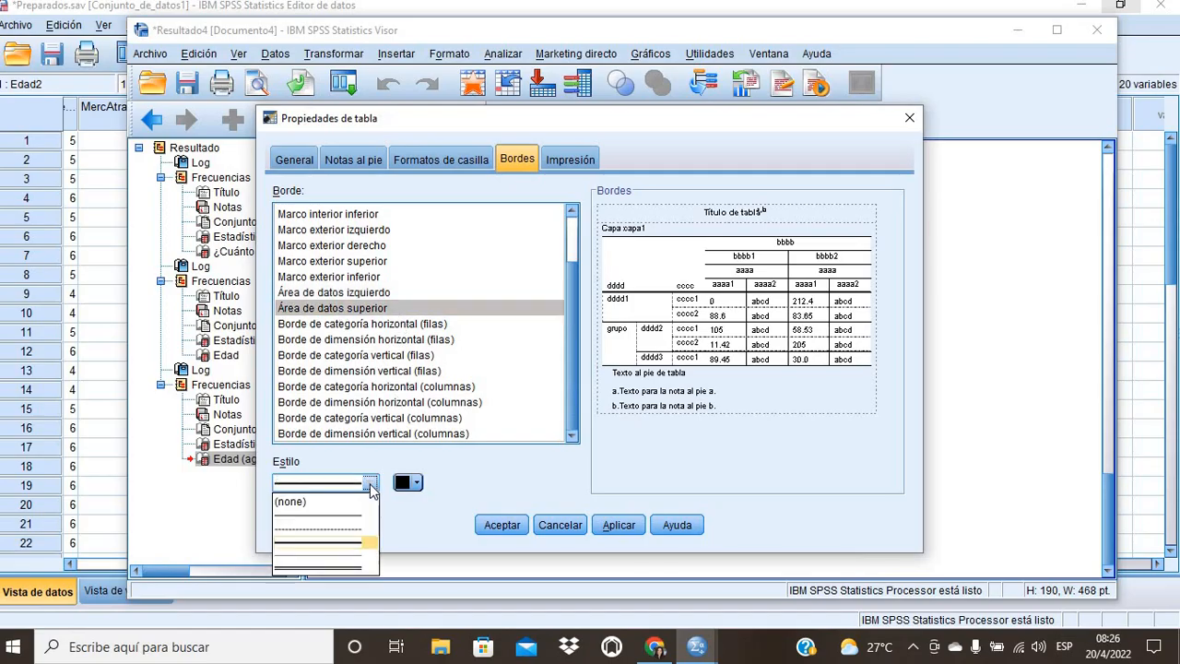
{"action": "left_click", "coordinate": [333, 517]}
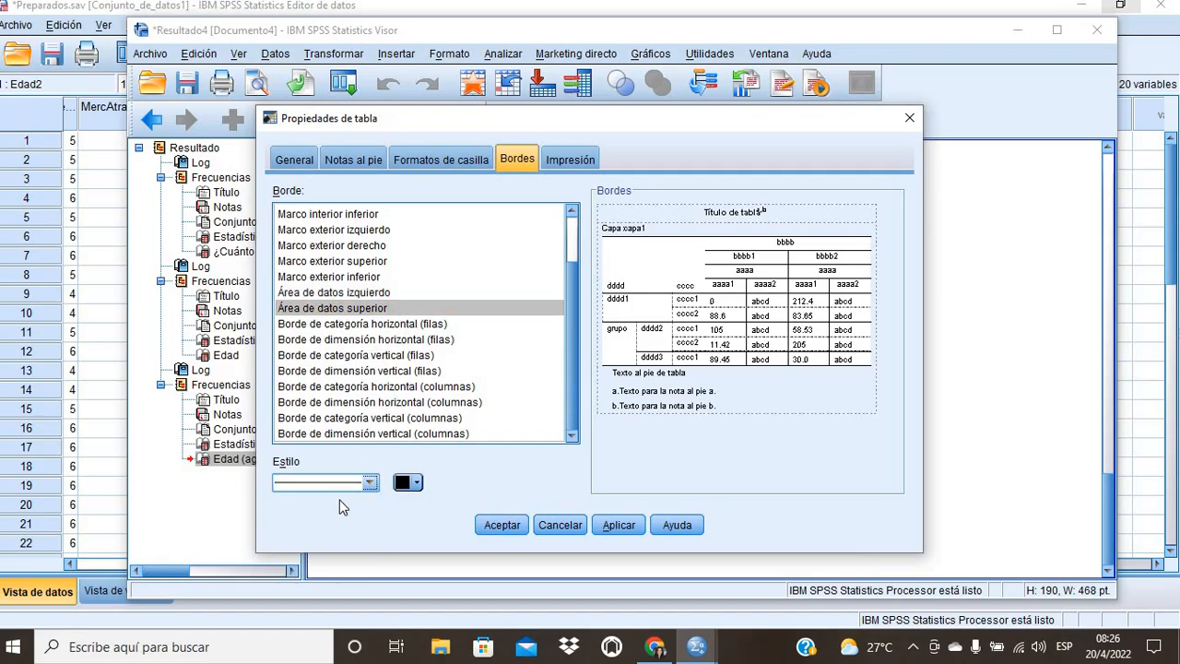
Check the line styles of the horizontal and vertical category and dimension borders for rows and columns.
{"action": "left_click", "coordinate": [370, 325]}
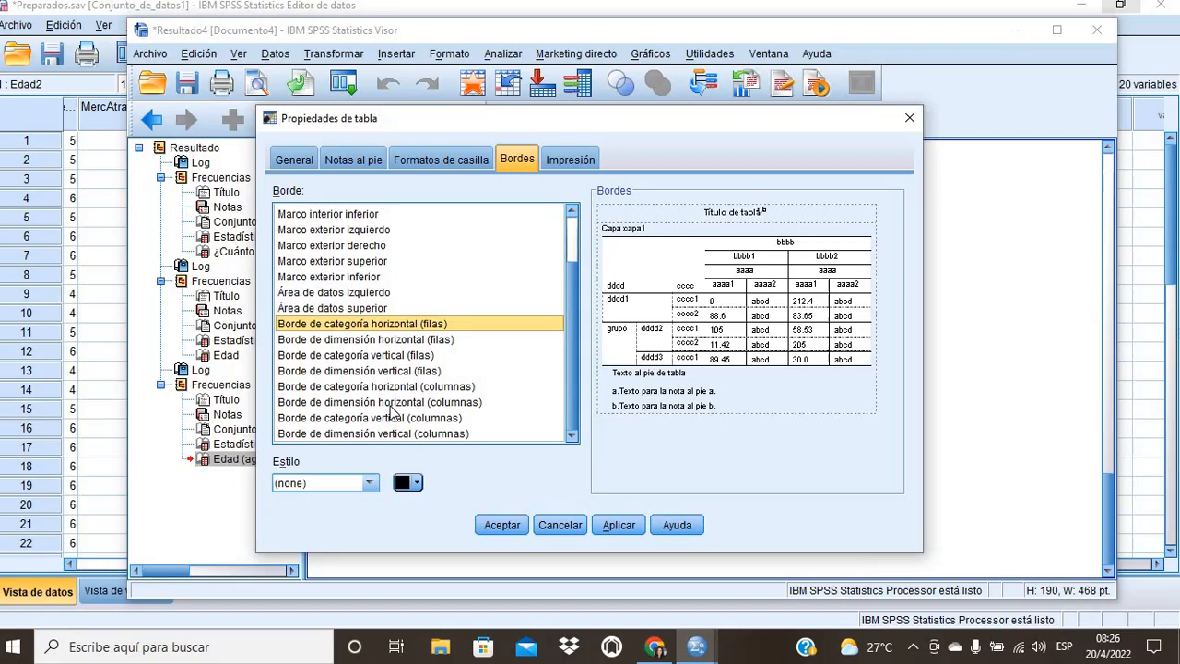
{"action": "left_click", "coordinate": [386, 341]}
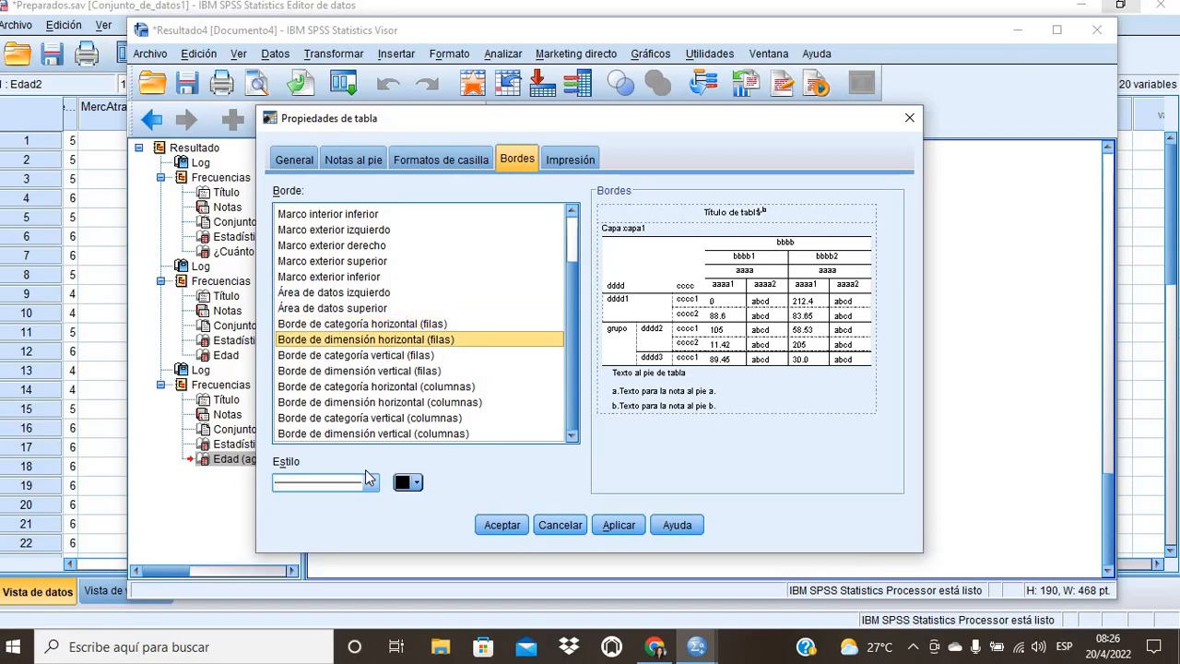
{"action": "left_click", "coordinate": [367, 356]}
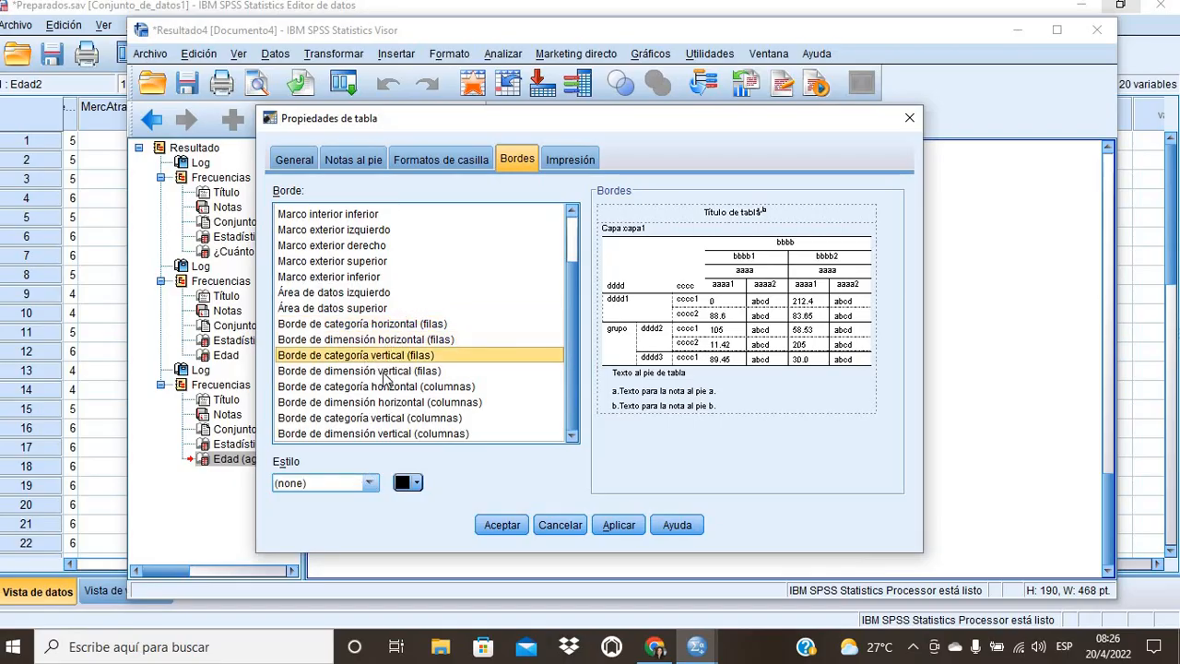
{"action": "left_click", "coordinate": [377, 372]}
{"action": "left_click", "coordinate": [383, 387]}
{"action": "left_click", "coordinate": [387, 418]}
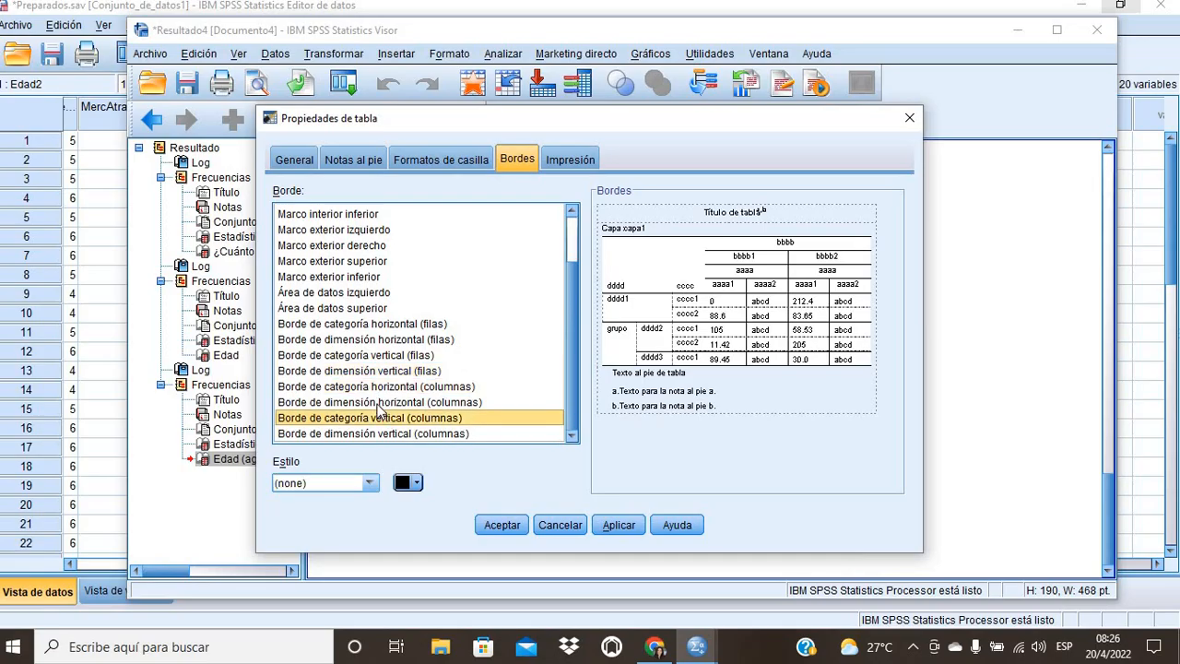
{"action": "left_click", "coordinate": [380, 403]}
{"action": "left_click", "coordinate": [381, 433]}
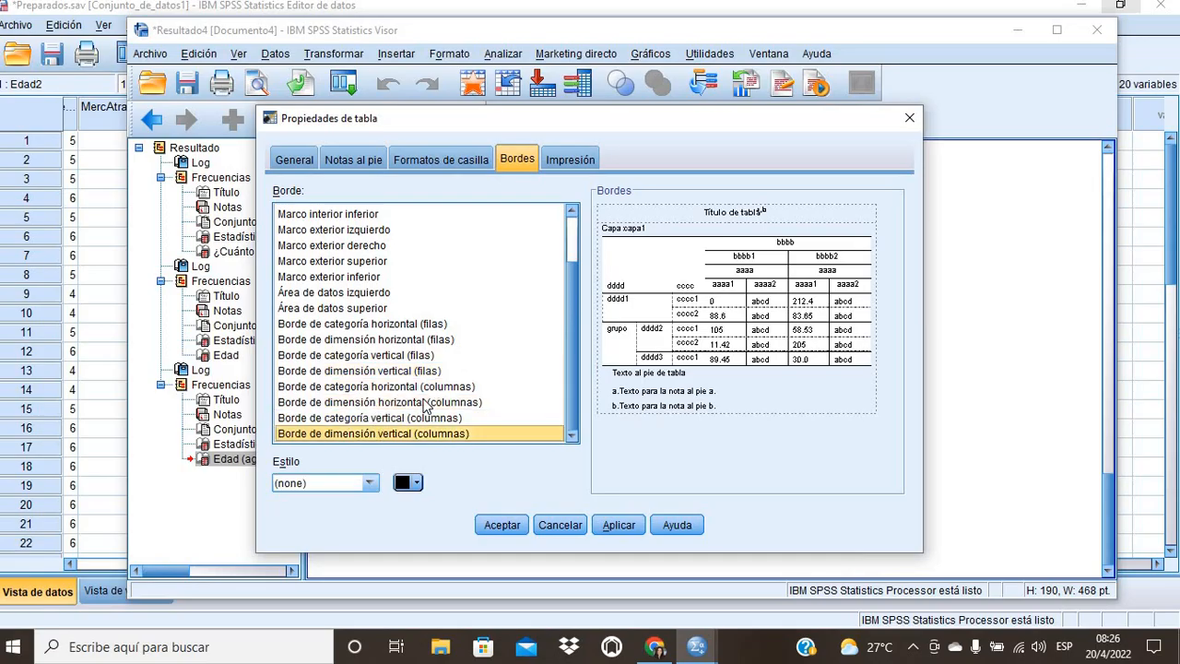
{"action": "left_click", "coordinate": [407, 418]}
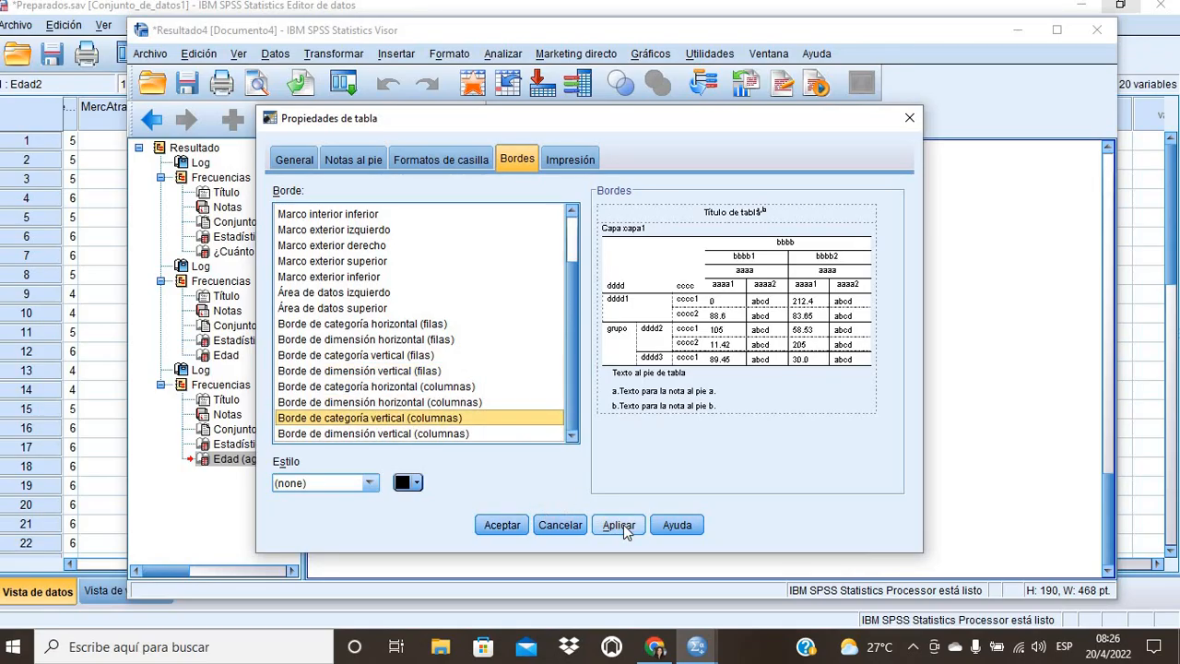
Apply the border changes to the Edad (agrupado) table and close the table properties.
{"action": "left_click", "coordinate": [620, 528]}
{"action": "left_click_drag", "start_coordinate": [628, 116], "coordinate": [868, 58]}
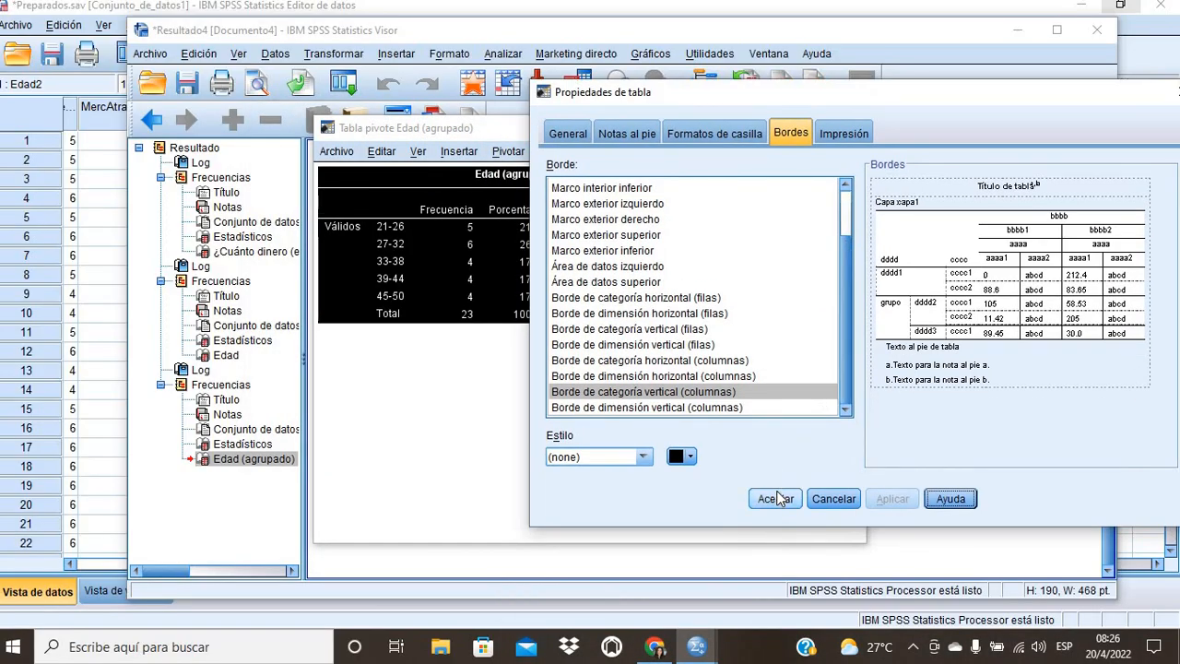
{"action": "left_click", "coordinate": [845, 493]}
{"action": "left_click", "coordinate": [698, 296]}
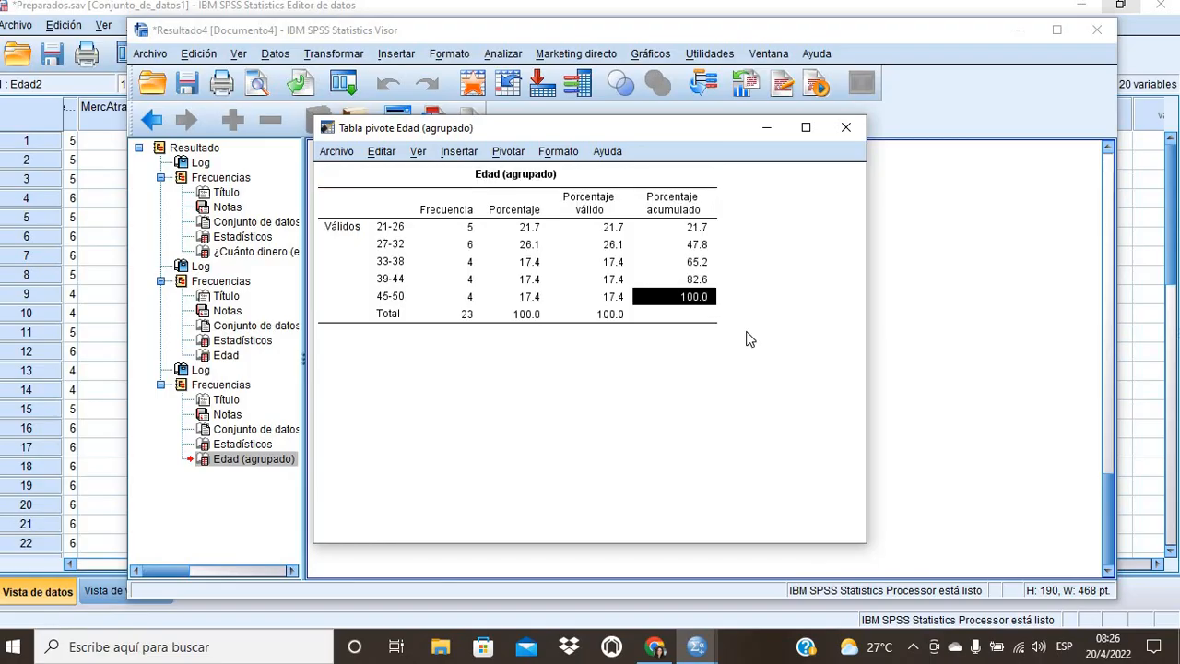
{"action": "left_click", "coordinate": [445, 383]}
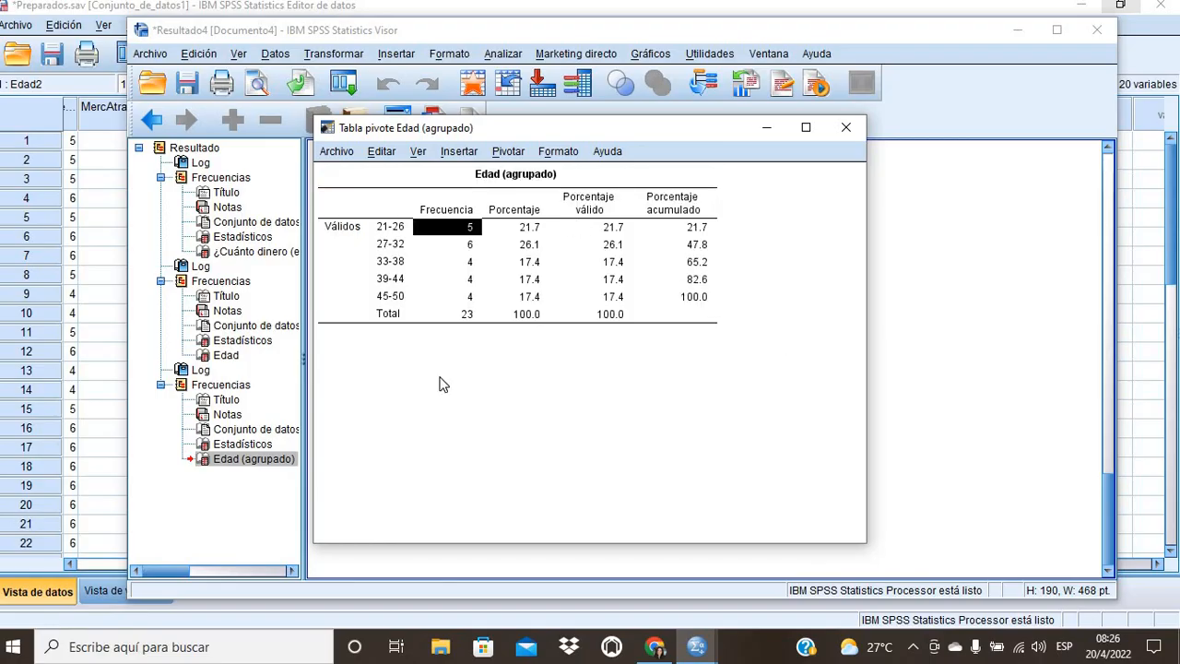
Set the font style of the table title Edad (agrupado) to Cursiva in its cell properties.
{"action": "left_click", "coordinate": [471, 179]}
{"action": "key", "text": "ctrl+a"}
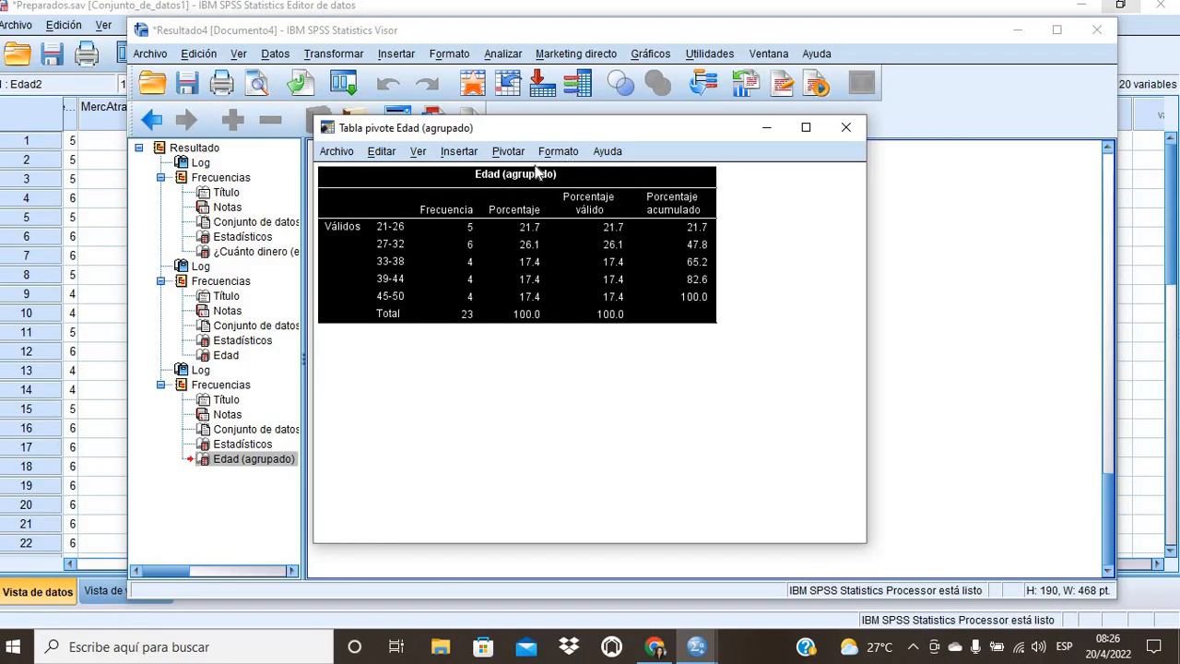
{"action": "left_click", "coordinate": [529, 296]}
{"action": "left_click", "coordinate": [550, 179]}
{"action": "left_click", "coordinate": [558, 151]}
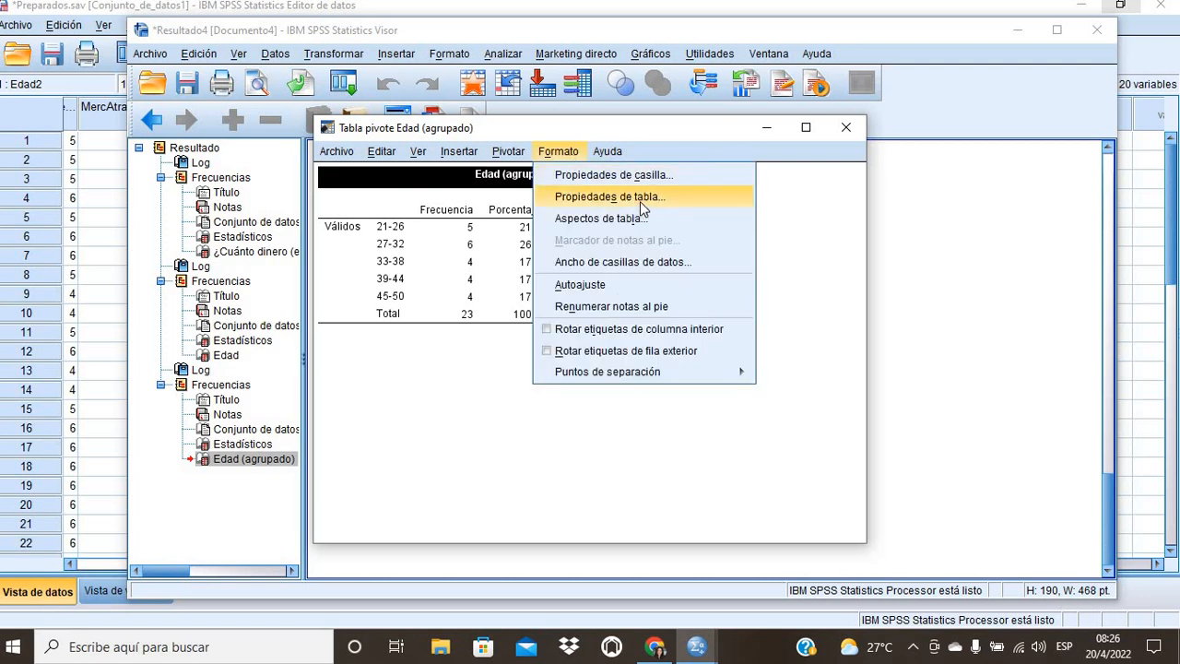
{"action": "left_click", "coordinate": [617, 177]}
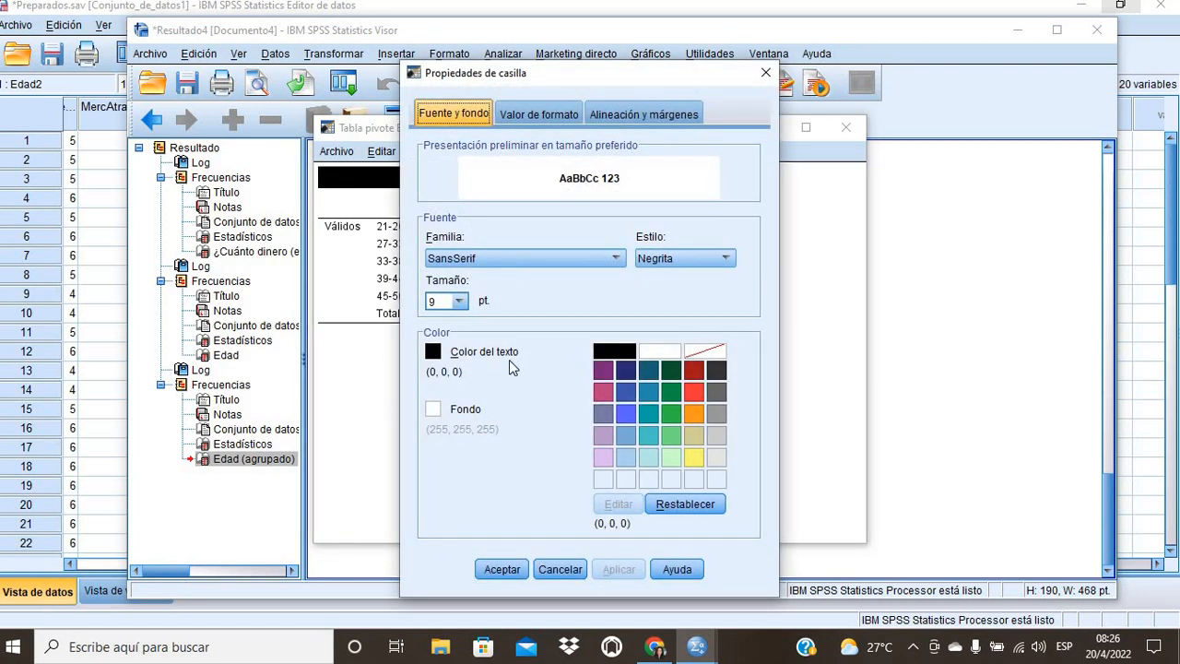
{"action": "left_click", "coordinate": [671, 258]}
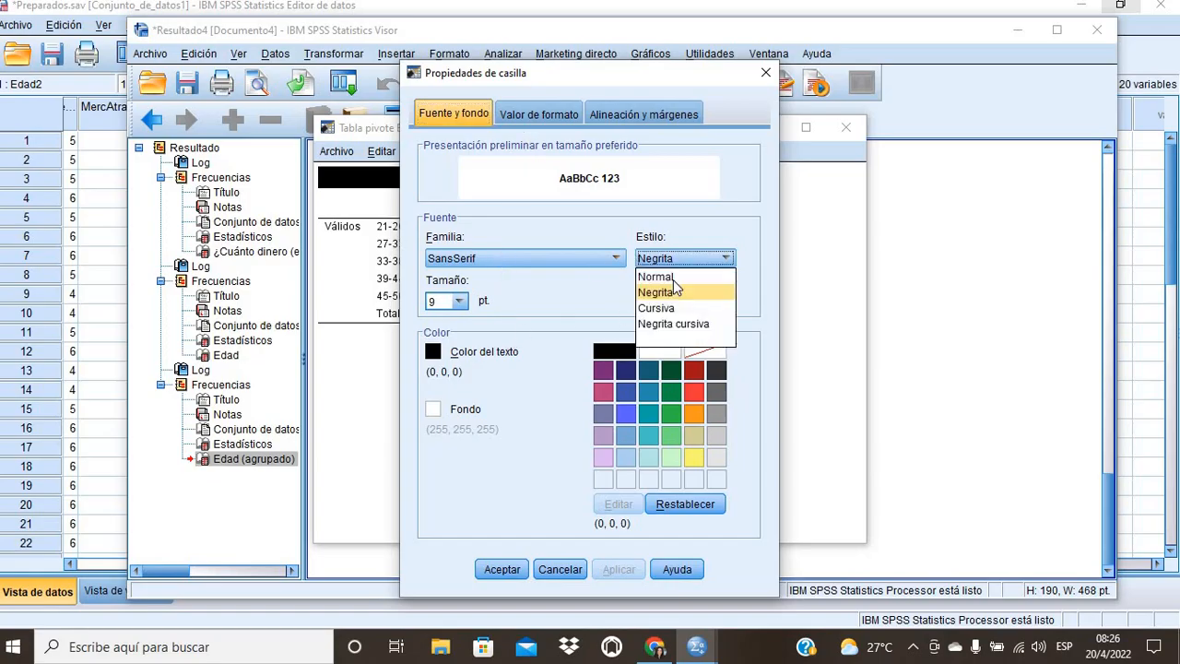
{"action": "left_click", "coordinate": [674, 302]}
Set the title's font family to Times New Roman and its size to 10 pt.
{"action": "left_click", "coordinate": [473, 259]}
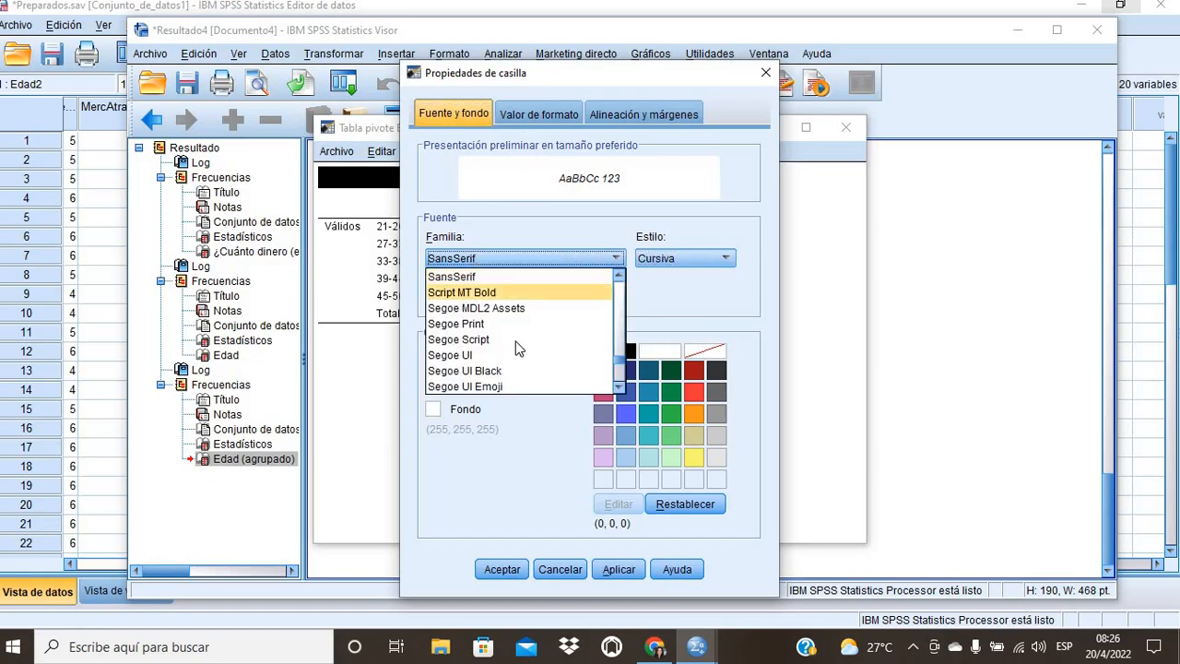
{"action": "scroll", "coordinate": [511, 369], "scroll_direction": "down", "scroll_amount": 12}
{"action": "scroll", "coordinate": [508, 359], "scroll_direction": "down", "scroll_amount": 2}
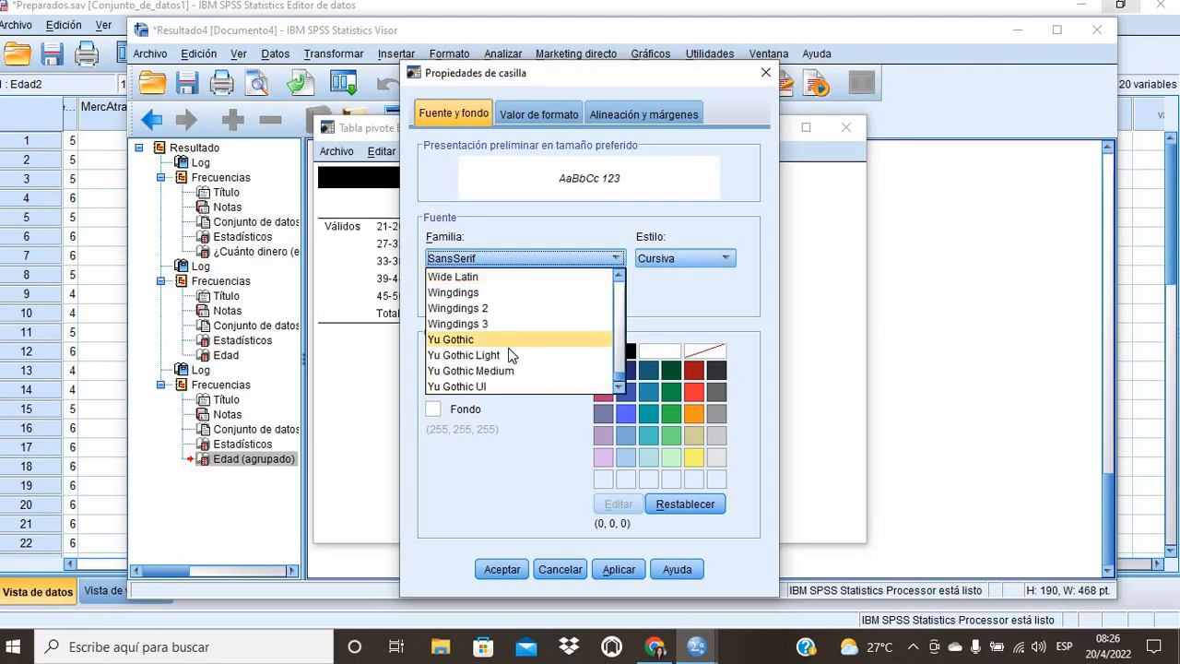
{"action": "scroll", "coordinate": [510, 350], "scroll_direction": "up", "scroll_amount": 4}
{"action": "scroll", "coordinate": [499, 366], "scroll_direction": "up", "scroll_amount": 2}
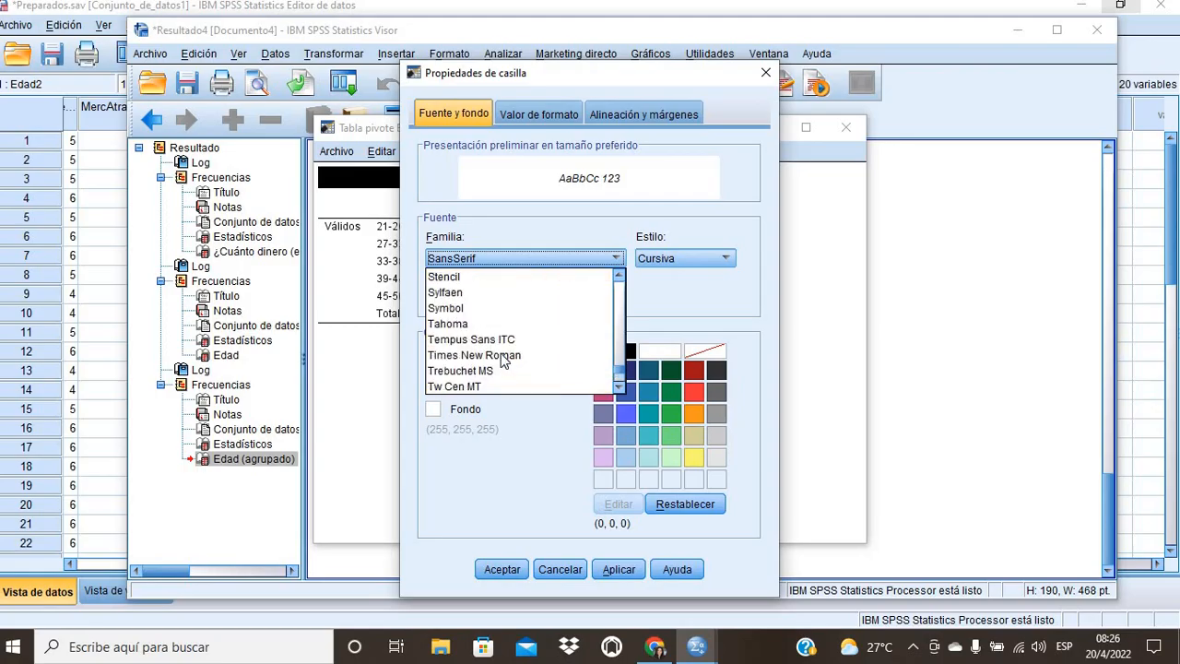
{"action": "left_click", "coordinate": [499, 356]}
{"action": "left_click", "coordinate": [461, 302]}
{"action": "scroll", "coordinate": [461, 365], "scroll_direction": "down", "scroll_amount": 2}
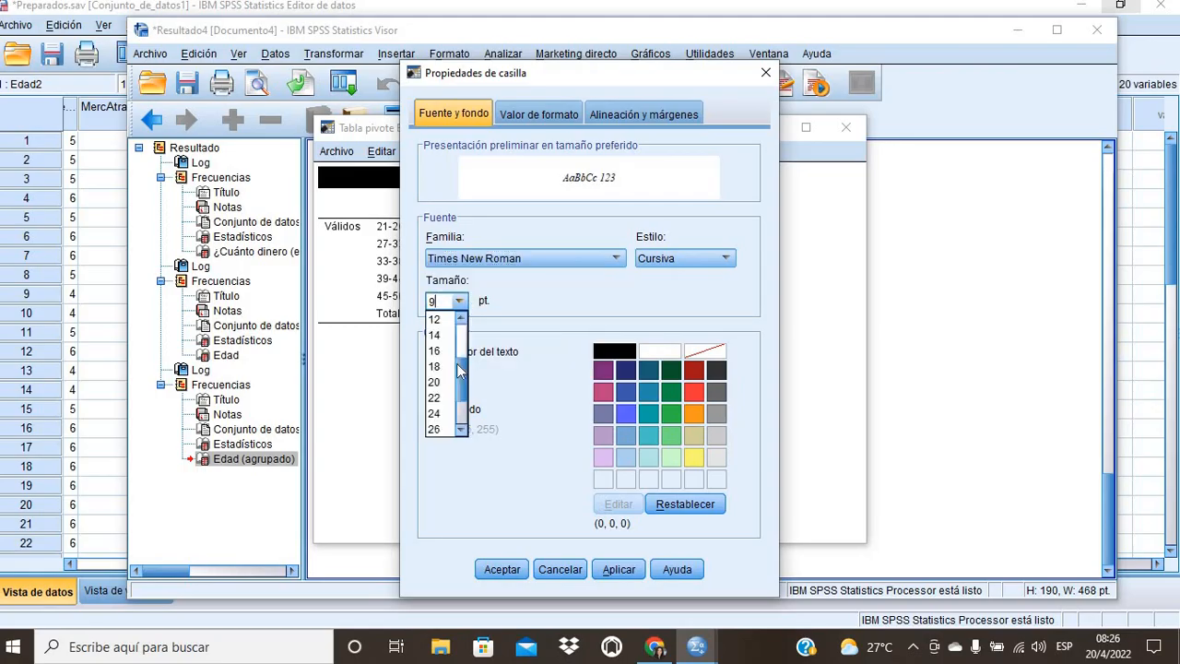
{"action": "scroll", "coordinate": [446, 337], "scroll_direction": "up", "scroll_amount": 1}
{"action": "left_click", "coordinate": [445, 336]}
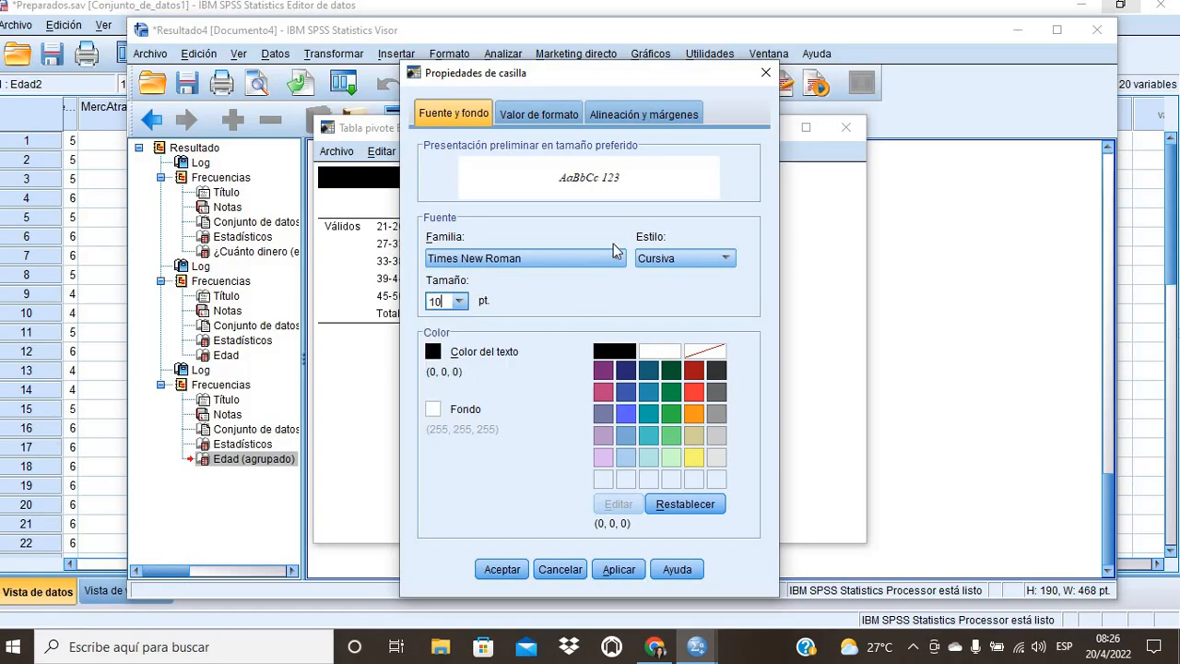
Align the title horizontally to Izquierda, accept the cell properties and close the pivot table editor.
{"action": "left_click", "coordinate": [535, 115]}
{"action": "left_click", "coordinate": [623, 112]}
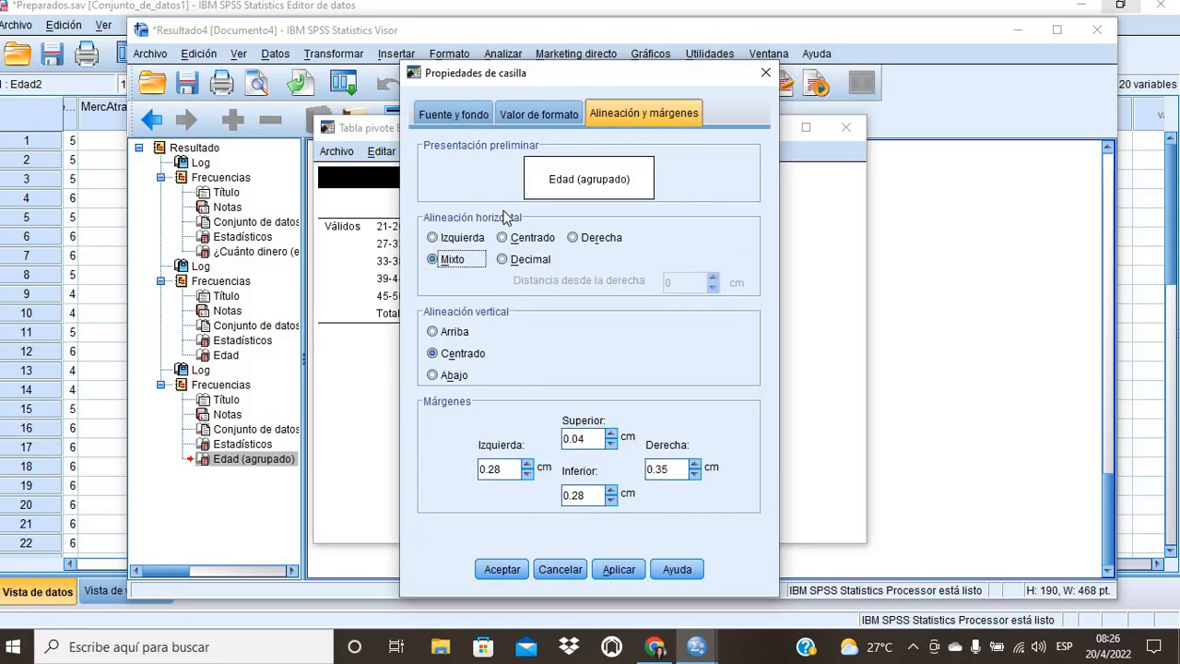
{"action": "left_click", "coordinate": [458, 240]}
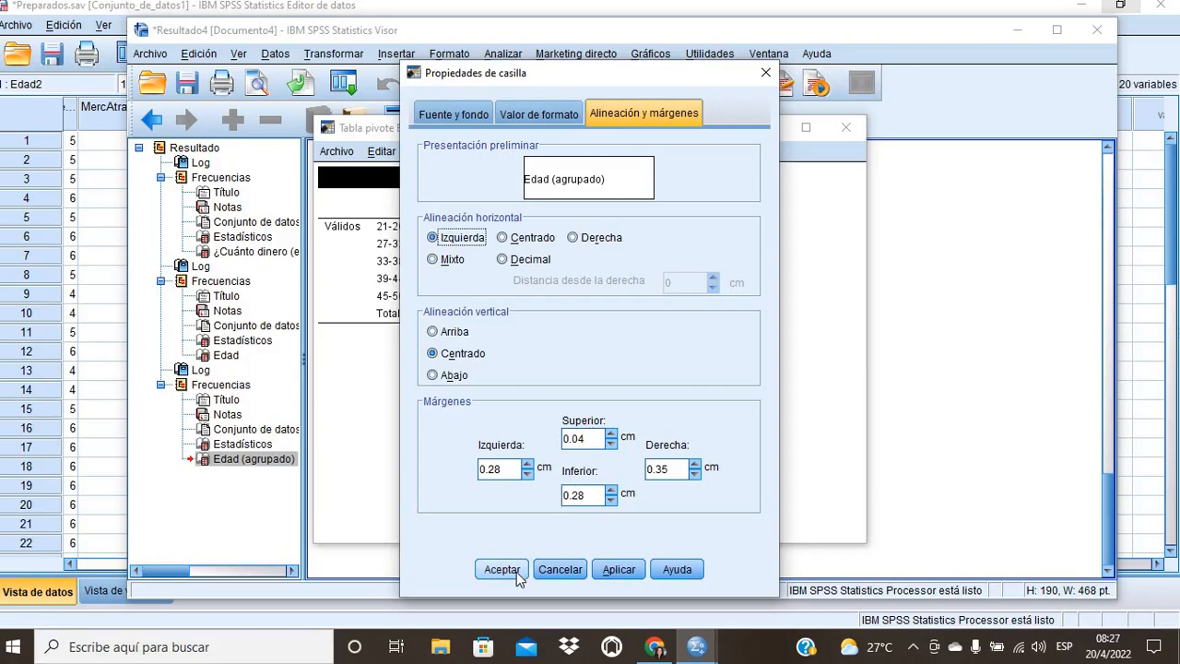
{"action": "left_click", "coordinate": [502, 569]}
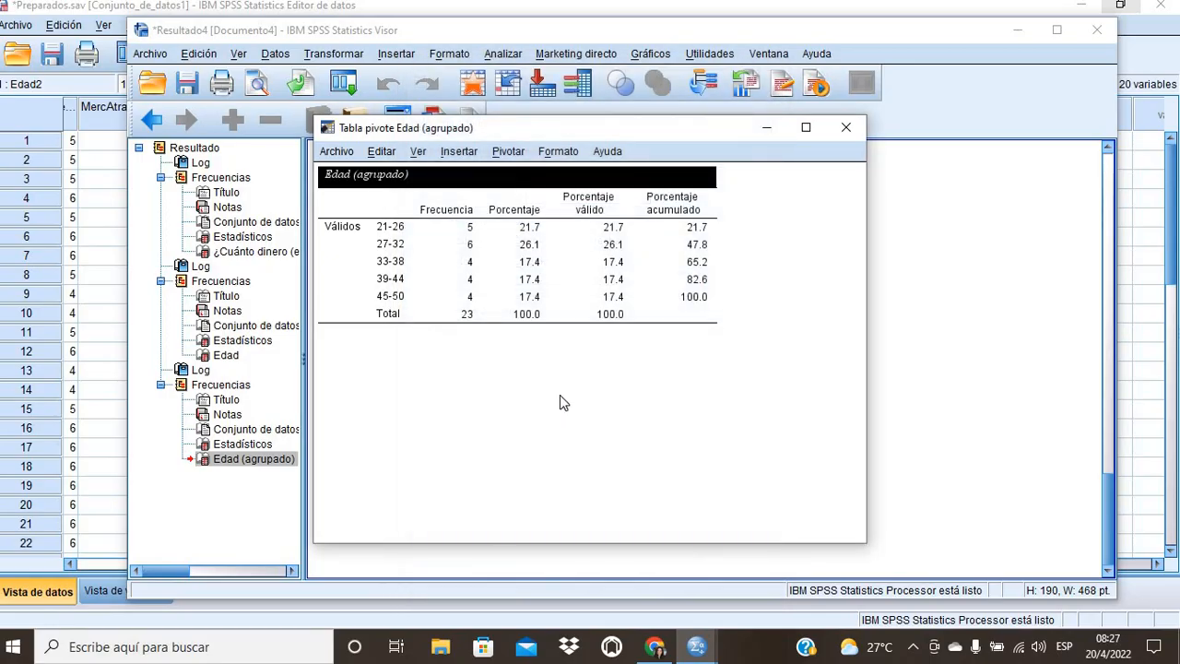
{"action": "left_click", "coordinate": [845, 127]}
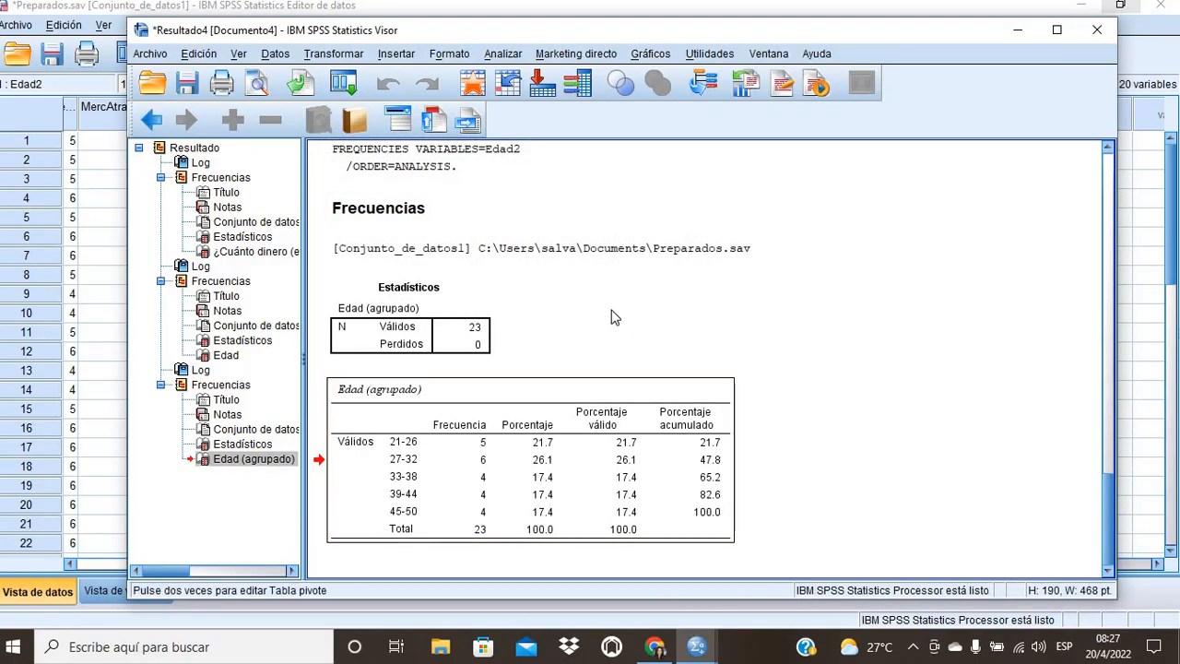
Minimize the output viewer and select the CantCompra column in the data editor.
{"action": "left_click", "coordinate": [611, 521]}
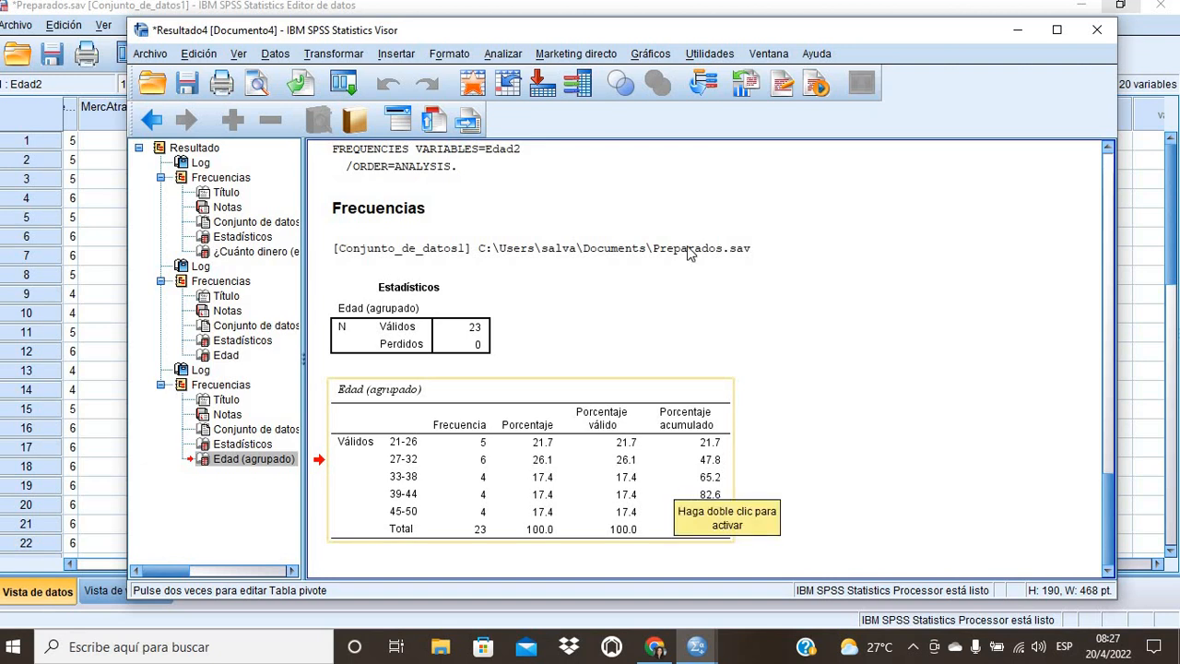
{"action": "left_click", "coordinate": [1016, 30]}
{"action": "left_click", "coordinate": [761, 279]}
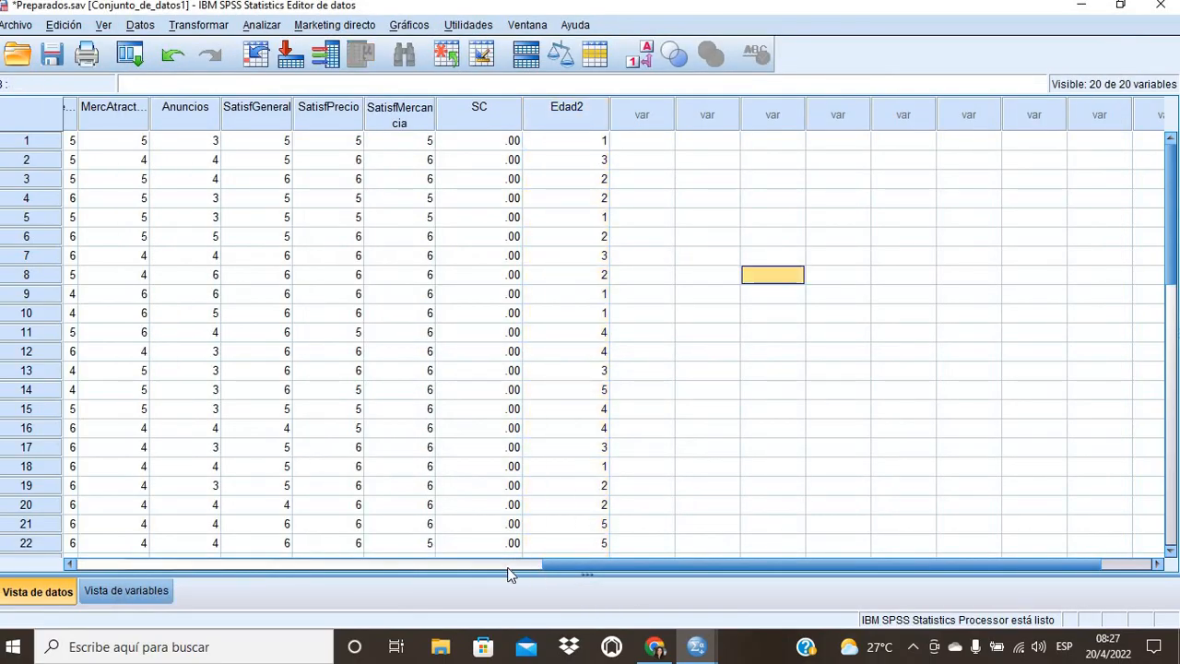
{"action": "left_click", "coordinate": [422, 566]}
{"action": "left_click", "coordinate": [686, 563]}
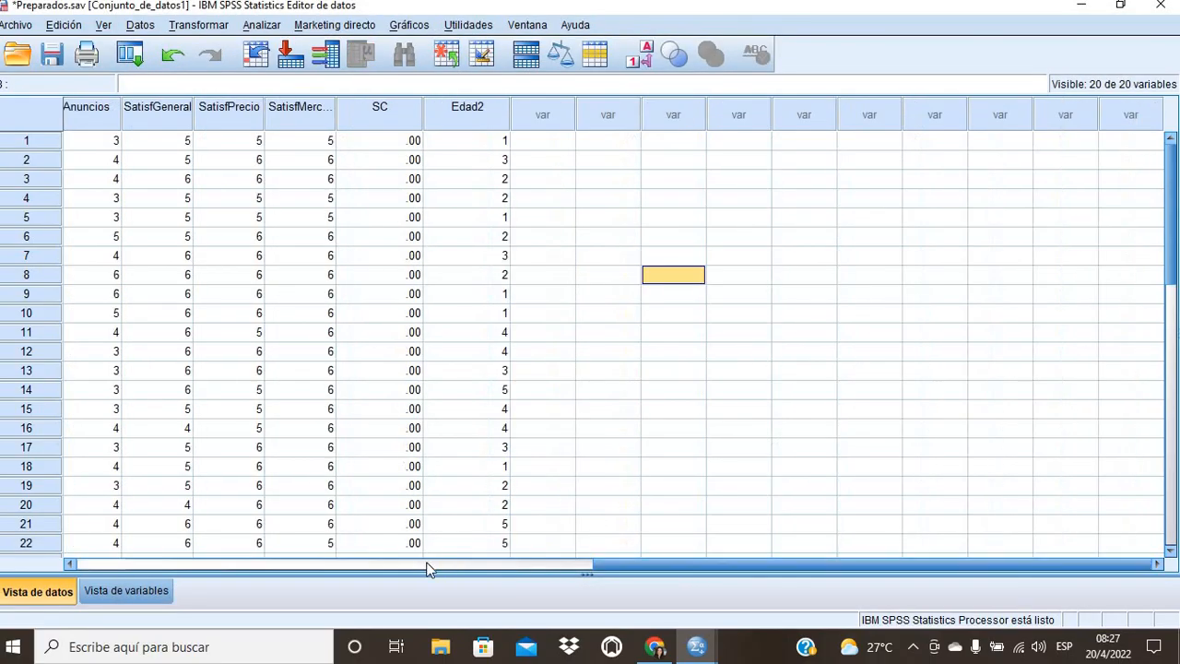
{"action": "left_click", "coordinate": [427, 565]}
{"action": "left_click", "coordinate": [399, 117]}
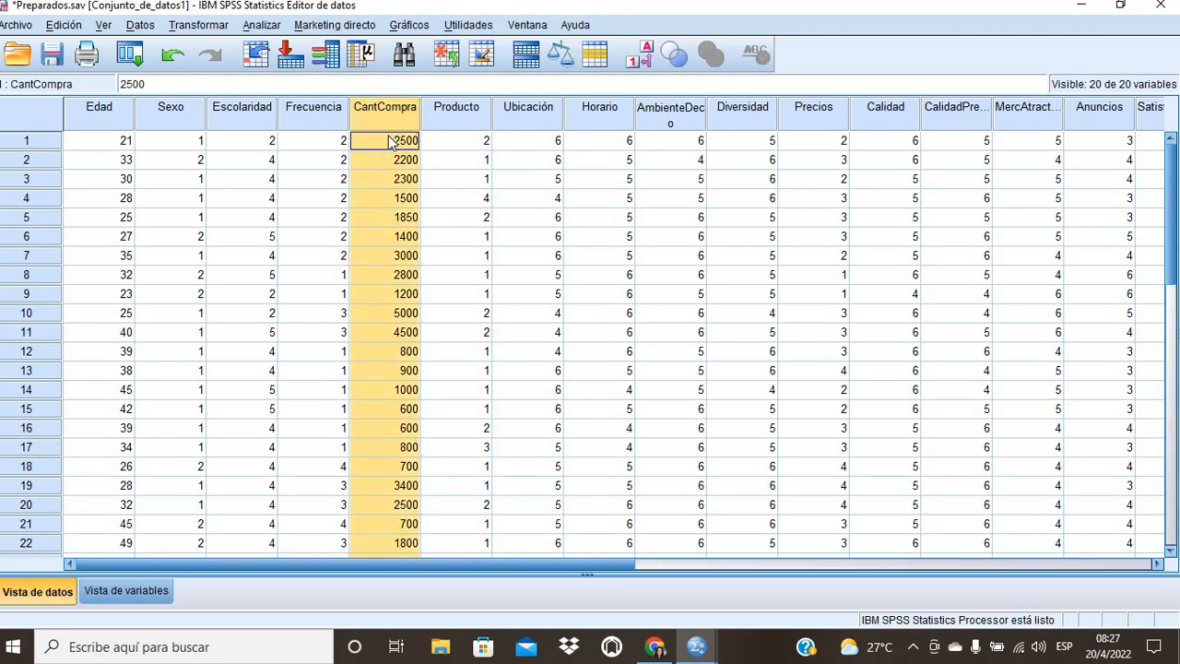
Explore the purchase amount variable CantCompra with Agrupación visual.
{"action": "left_click", "coordinate": [191, 27]}
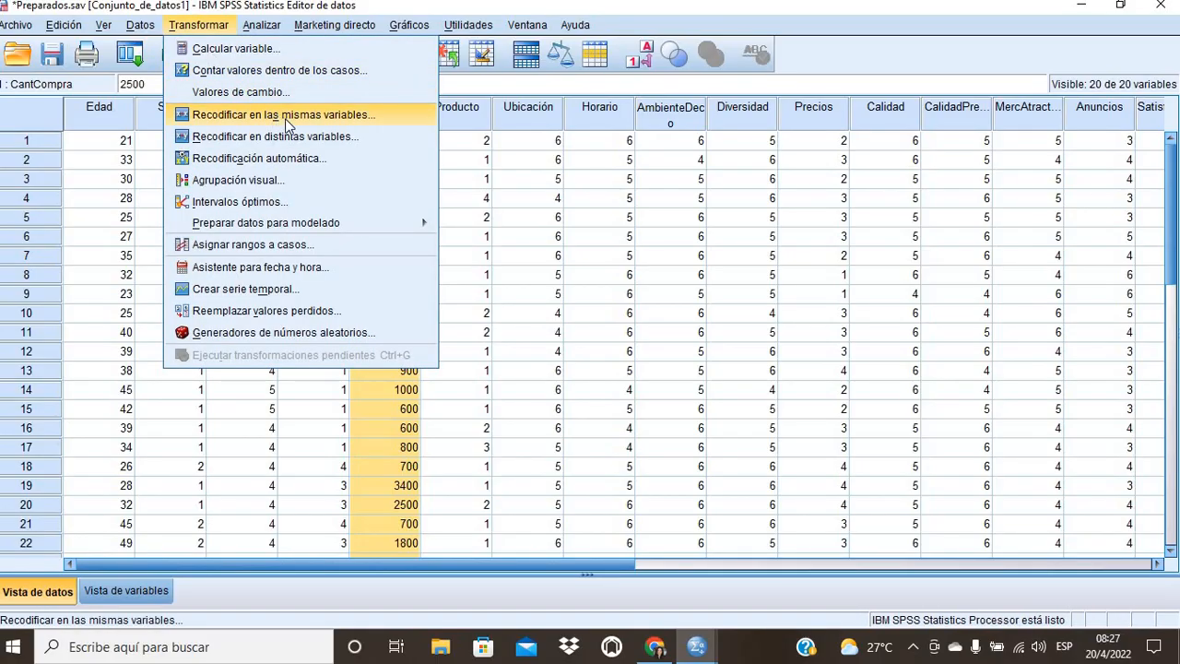
{"action": "left_click", "coordinate": [301, 180]}
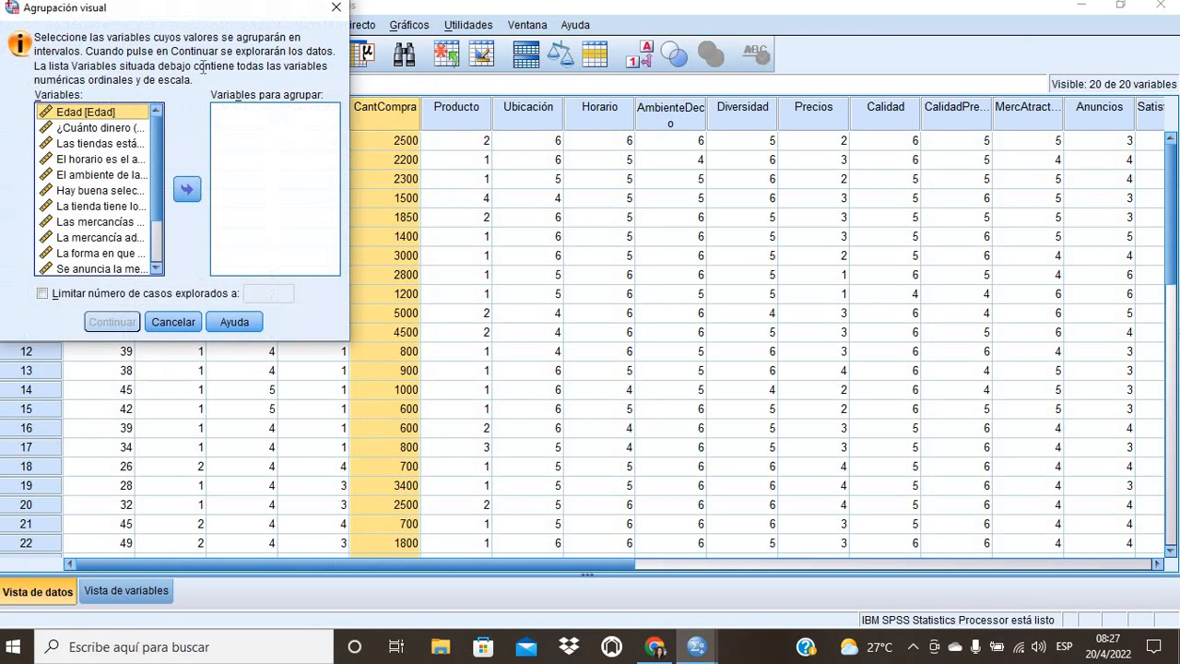
{"action": "scroll", "coordinate": [479, 387], "scroll_direction": "down", "scroll_amount": 2}
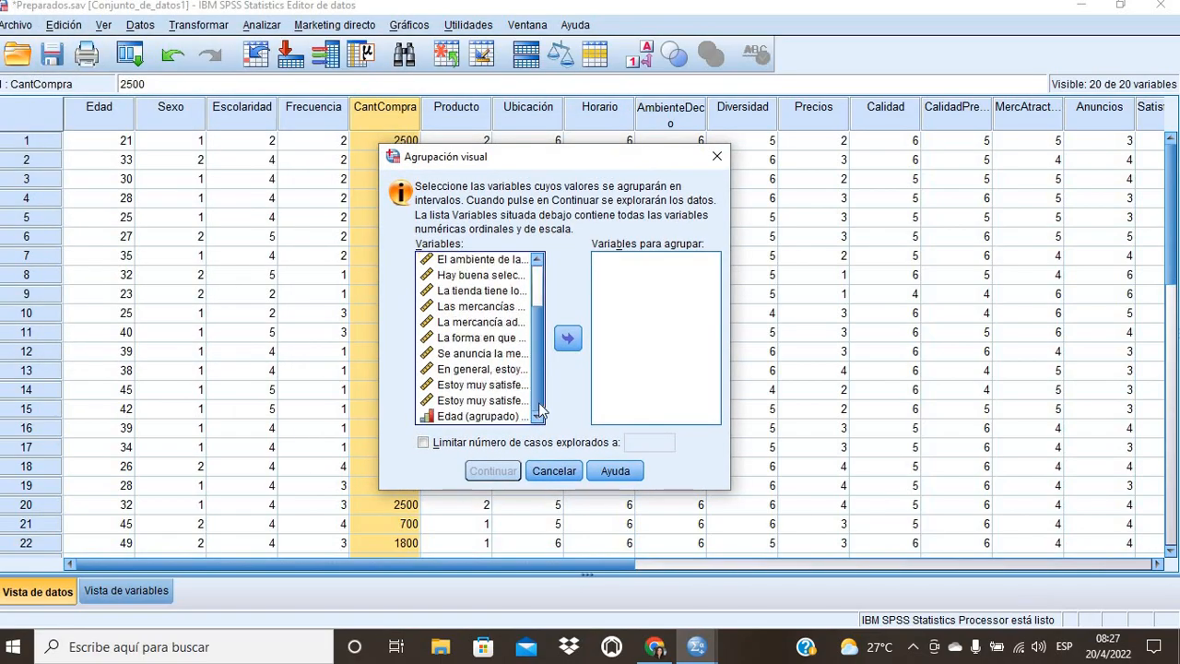
{"action": "scroll", "coordinate": [488, 365], "scroll_direction": "up", "scroll_amount": 2}
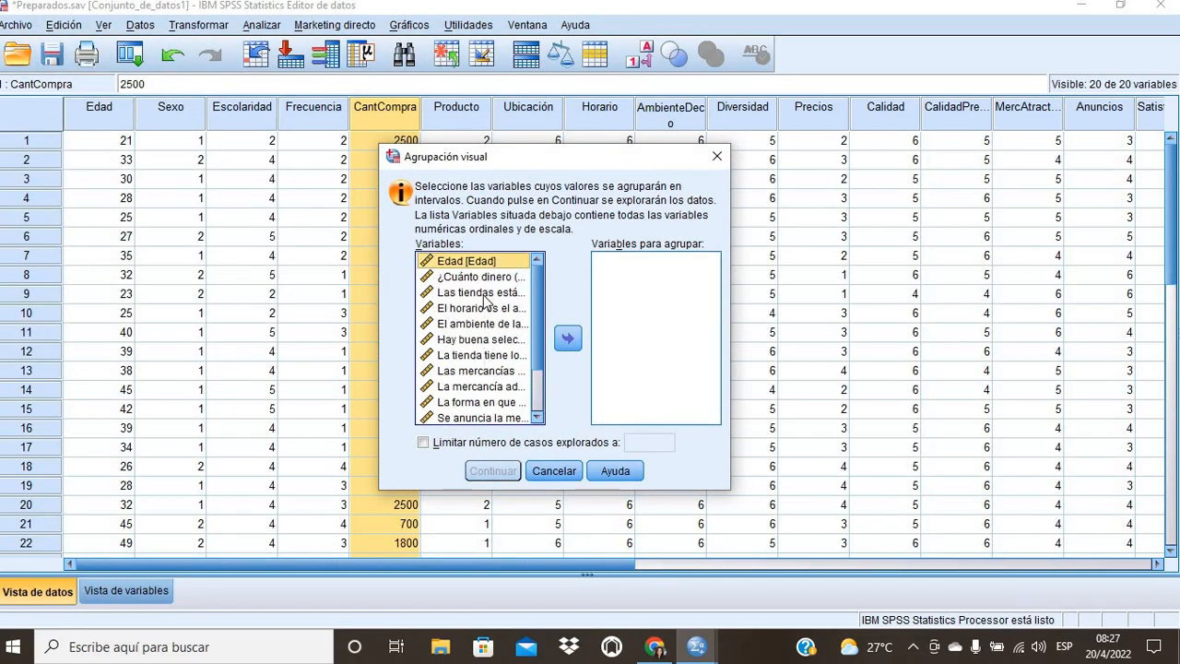
{"action": "left_click", "coordinate": [475, 276]}
{"action": "left_click", "coordinate": [567, 339]}
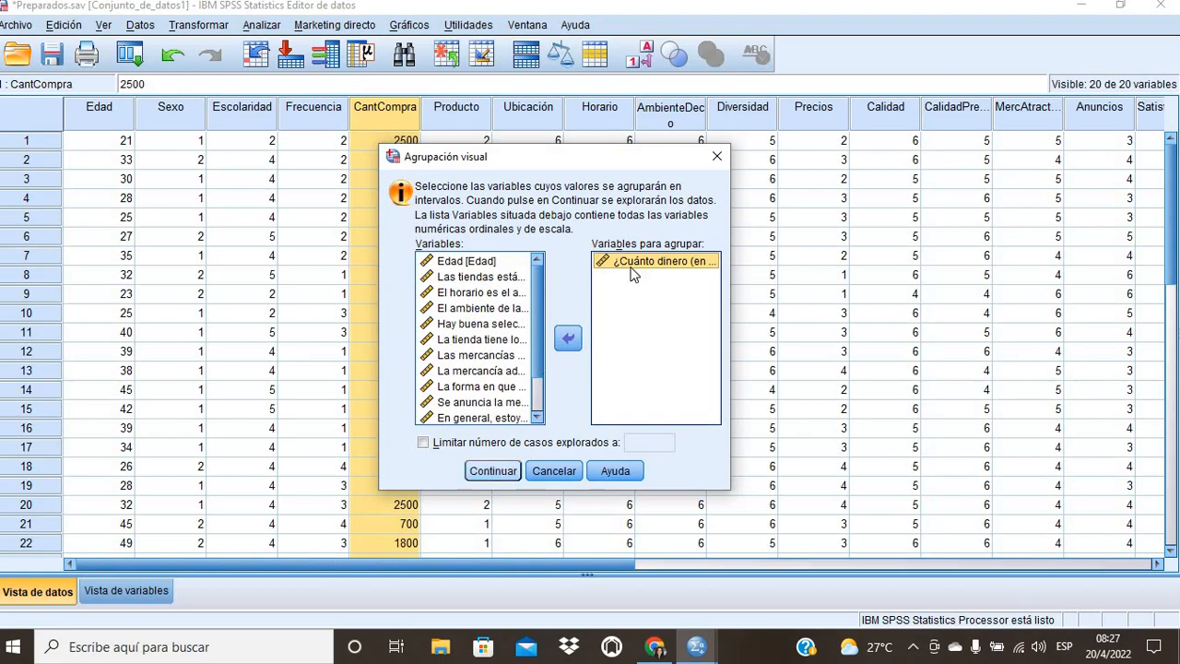
{"action": "left_click", "coordinate": [502, 472]}
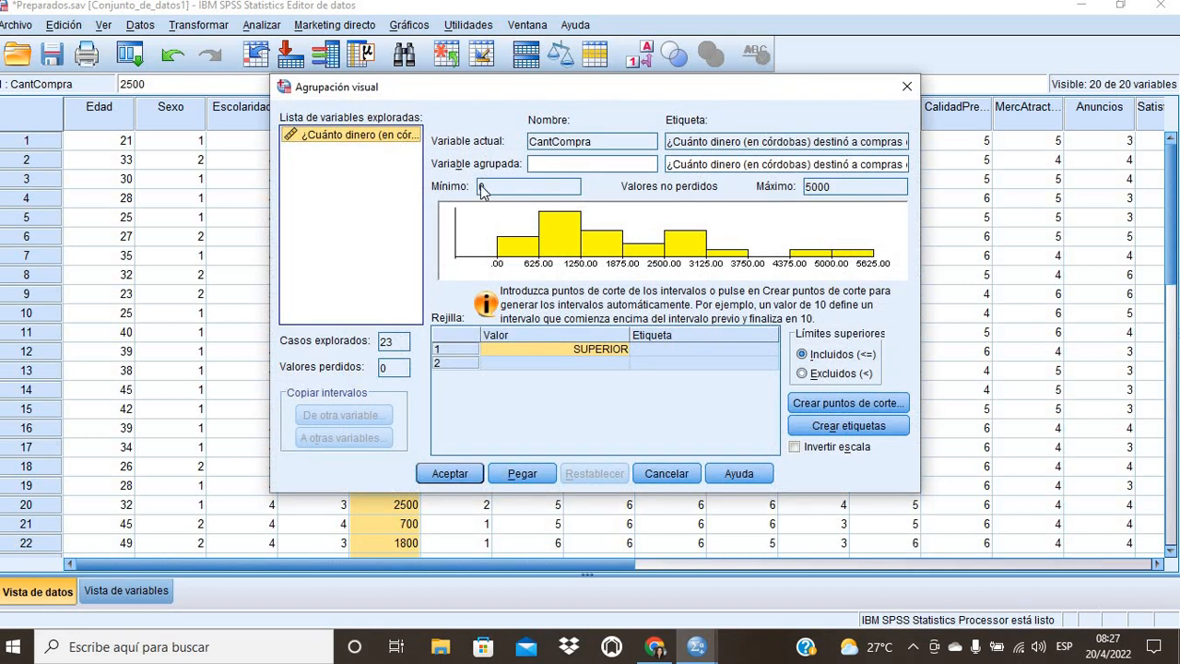
Check the minimum and maximum values of CantCompra and close the visual grouping without creating intervals.
{"action": "left_click", "coordinate": [482, 188]}
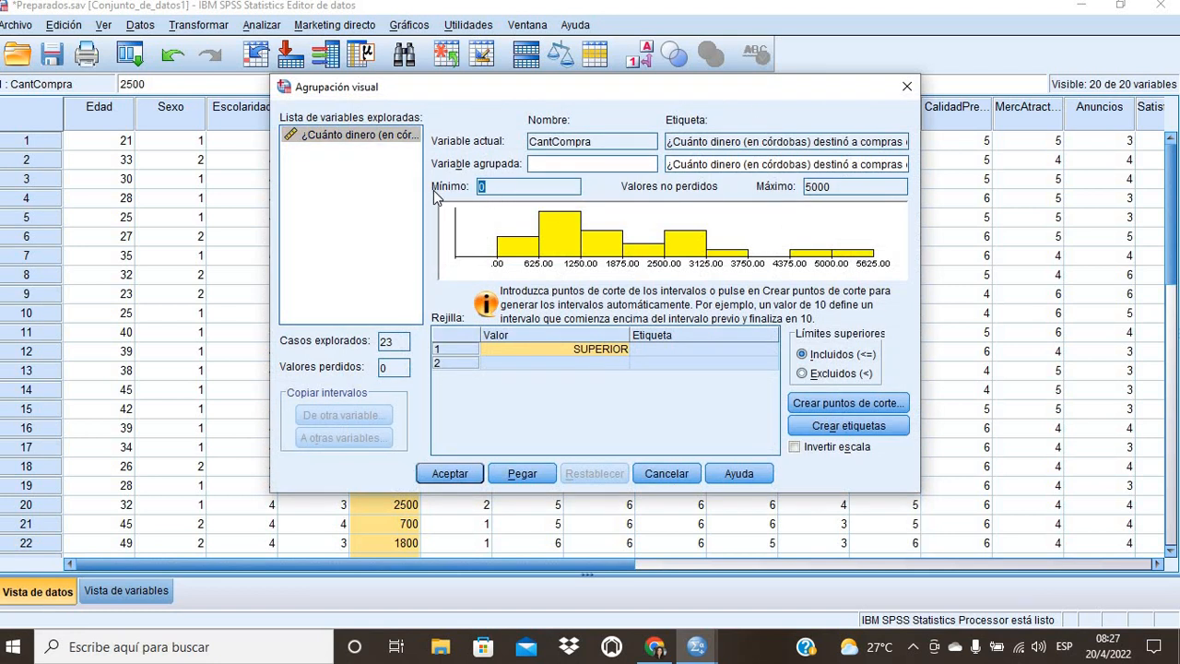
{"action": "double_click", "coordinate": [819, 187]}
{"action": "left_click", "coordinate": [906, 88]}
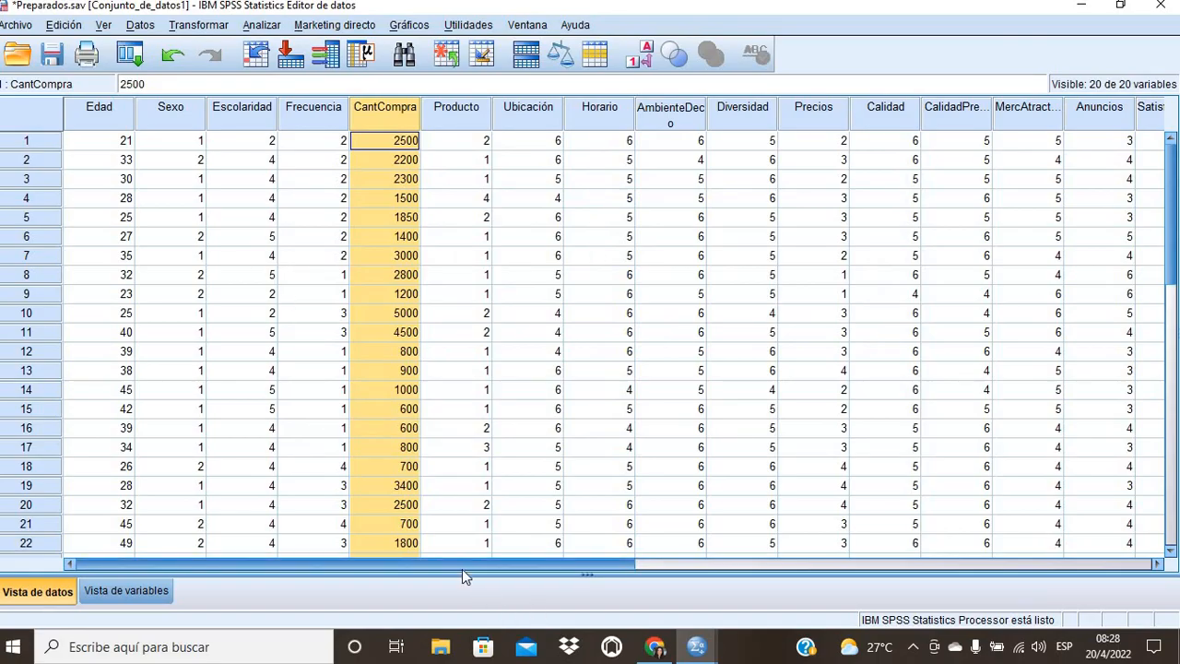
Switch to the exercise guide in Google Docs and review the two final tasks on preparing and analysing Satisfacción al cliente.
{"action": "key", "text": "alt+Tab"}
{"action": "left_click_drag", "start_coordinate": [349, 283], "coordinate": [750, 411]}
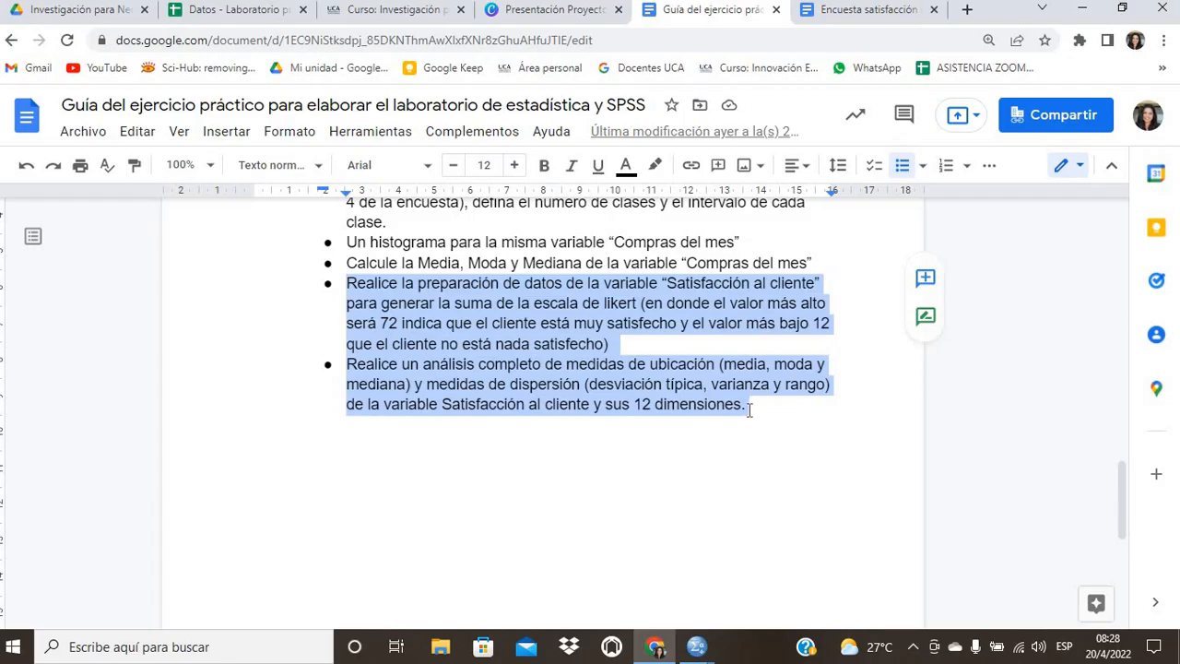
{"action": "scroll", "coordinate": [750, 411], "scroll_direction": "up", "scroll_amount": 1}
{"action": "scroll", "coordinate": [750, 411], "scroll_direction": "up", "scroll_amount": 6}
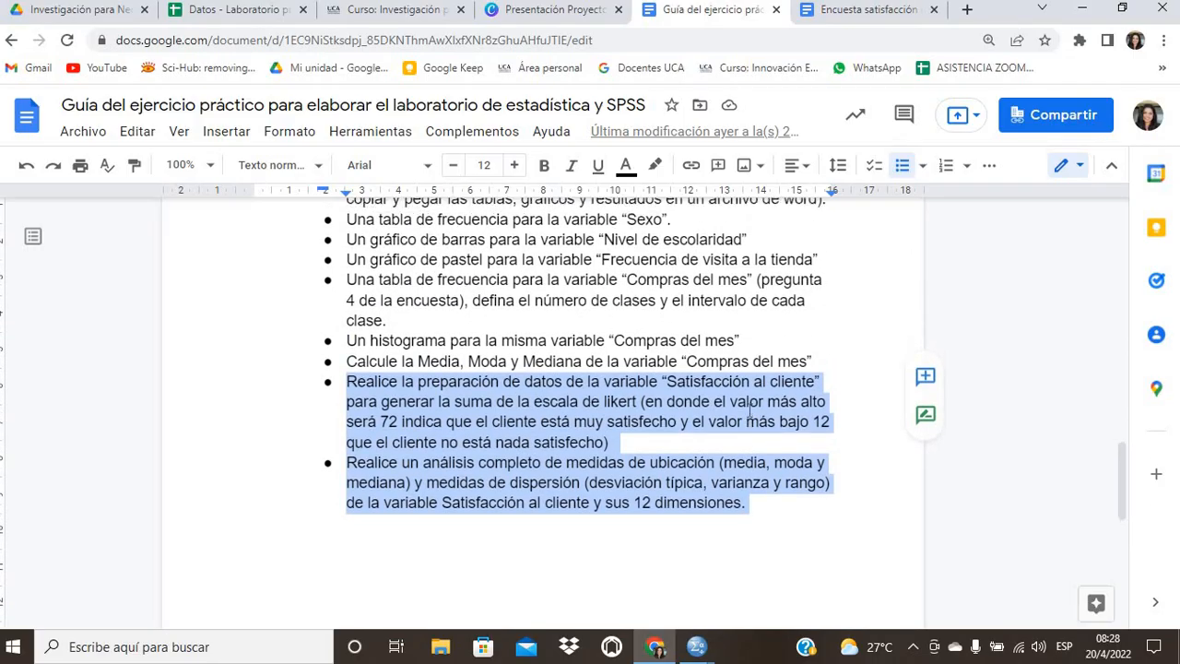
{"action": "scroll", "coordinate": [533, 357], "scroll_direction": "down", "scroll_amount": 3}
{"action": "scroll", "coordinate": [533, 357], "scroll_direction": "down", "scroll_amount": 7}
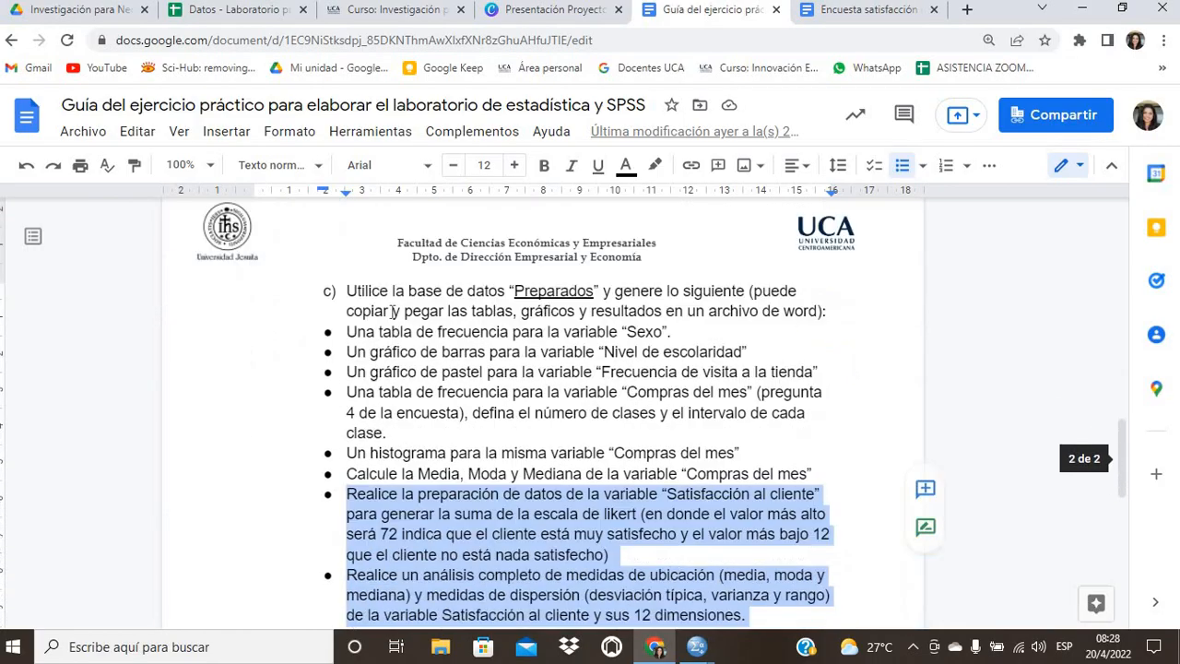
{"action": "scroll", "coordinate": [739, 400], "scroll_direction": "up", "scroll_amount": 2}
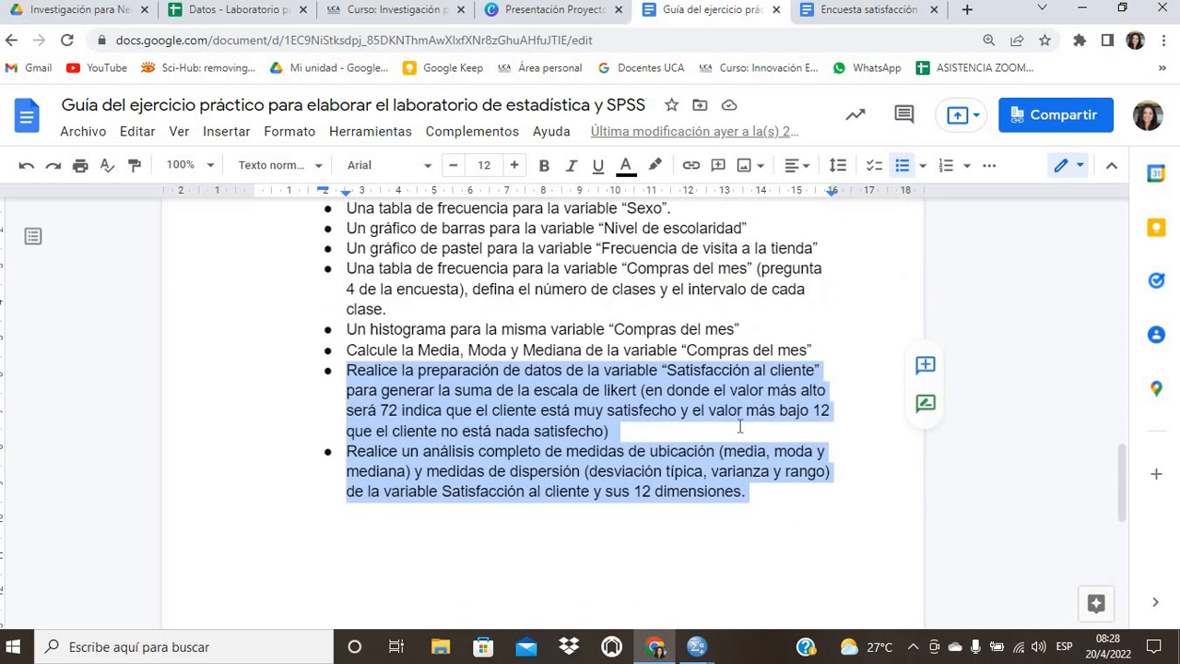
{"action": "left_click", "coordinate": [348, 373]}
{"action": "left_click_drag", "start_coordinate": [349, 372], "coordinate": [754, 502]}
{"action": "left_click", "coordinate": [761, 491]}
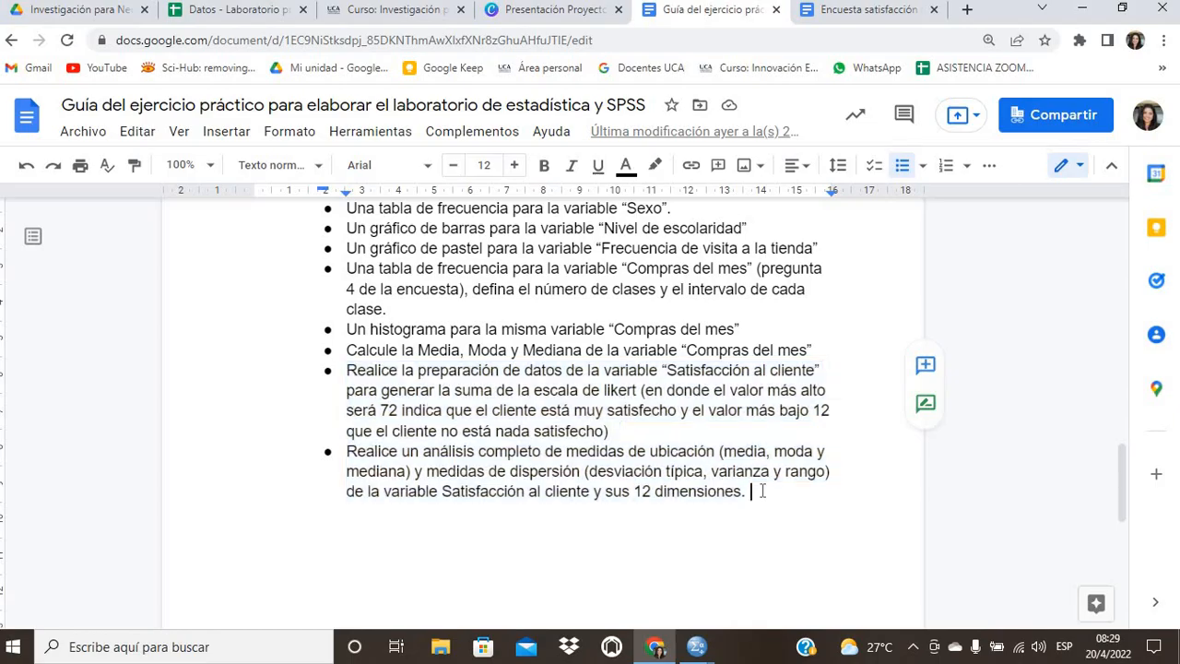